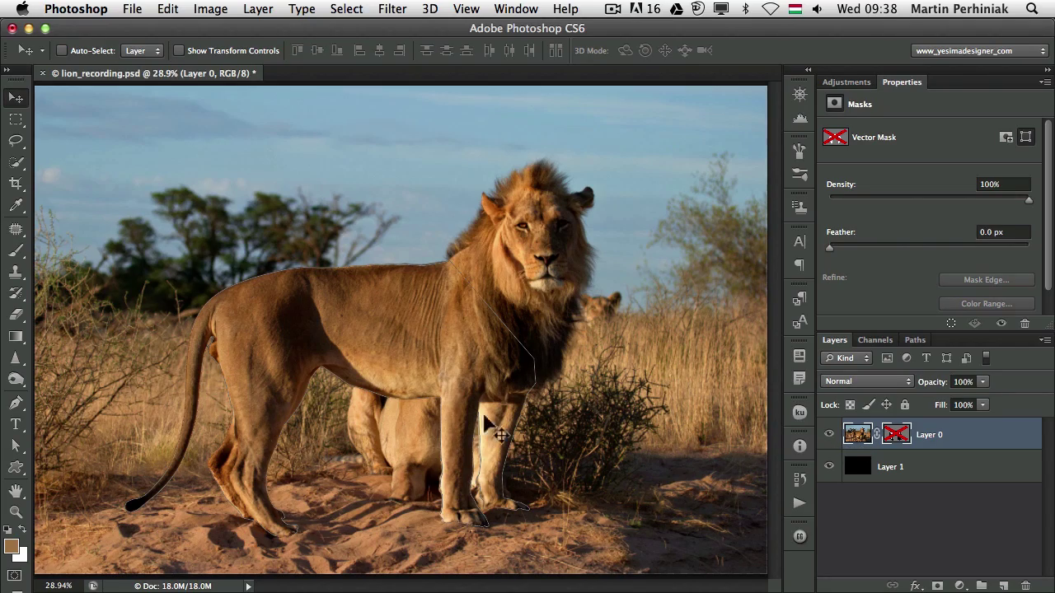
Step: Switch to Adobe Bridge and preview mockup.psd at full screen
{"action": "key", "text": "super+Tab"}
{"action": "key", "text": "super+Tab"}
{"action": "key", "text": "super+Tab"}
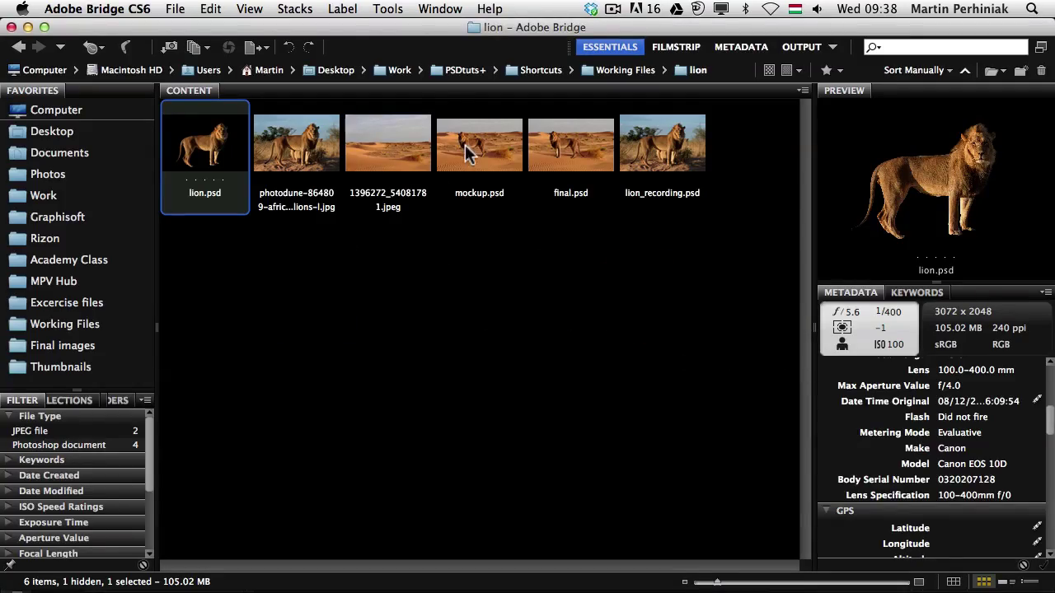
{"action": "left_click", "coordinate": [485, 210]}
{"action": "key", "text": "space"}
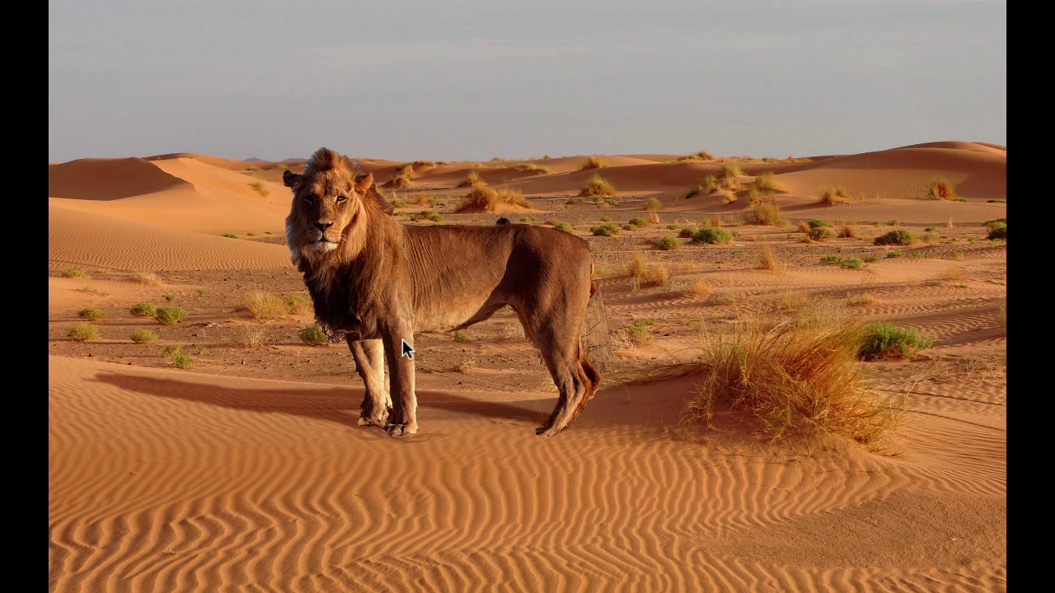
{"action": "key", "text": "space"}
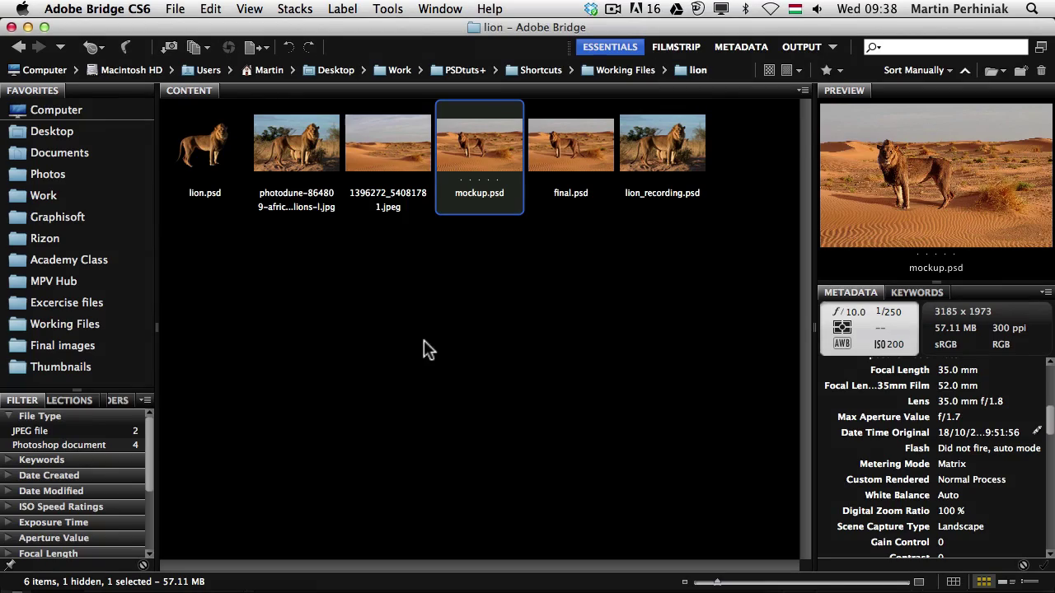
Step: Preview final.psd at full screen and switch back to Photoshop
{"action": "key", "text": "space"}
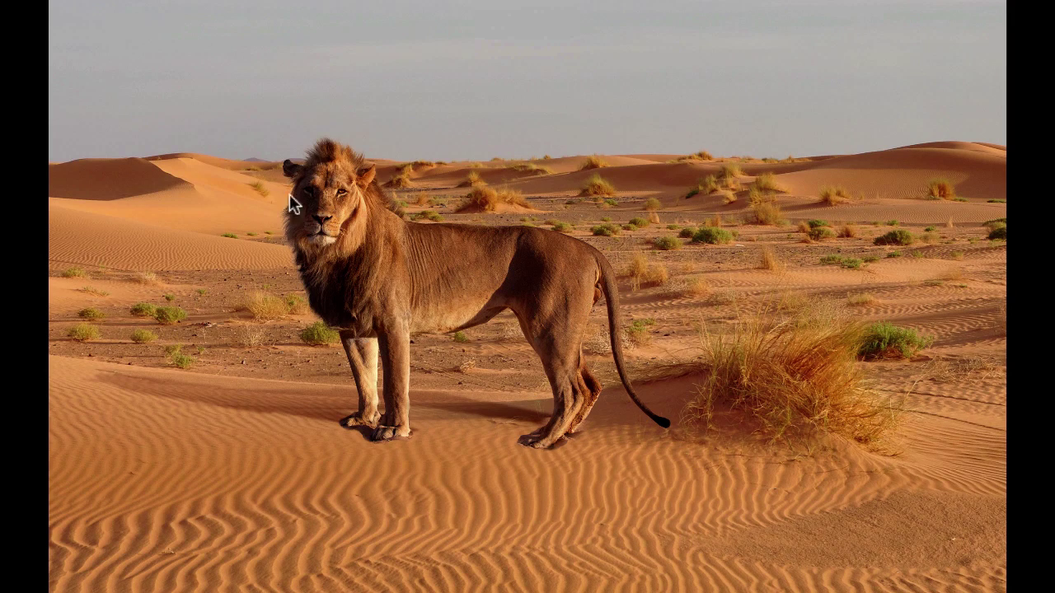
{"action": "key", "text": "space"}
{"action": "key", "text": "super+Tab"}
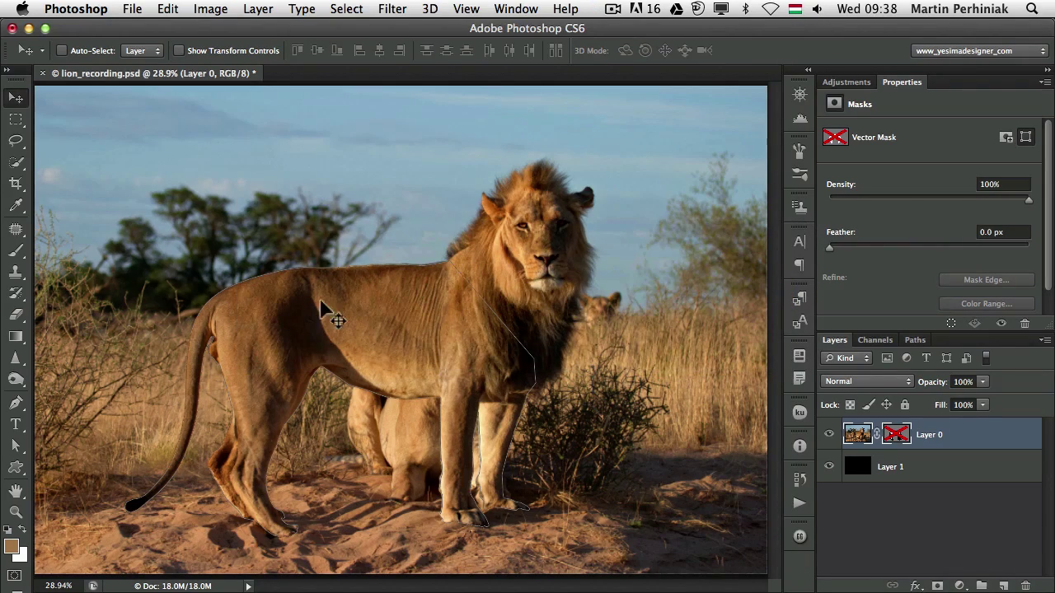
Step: Compare the lion with Layer 0's vector mask enabled and disabled, and examine the mane around the head up close
{"action": "left_click", "coordinate": [901, 439], "text": "shift"}
{"action": "left_click", "coordinate": [935, 501]}
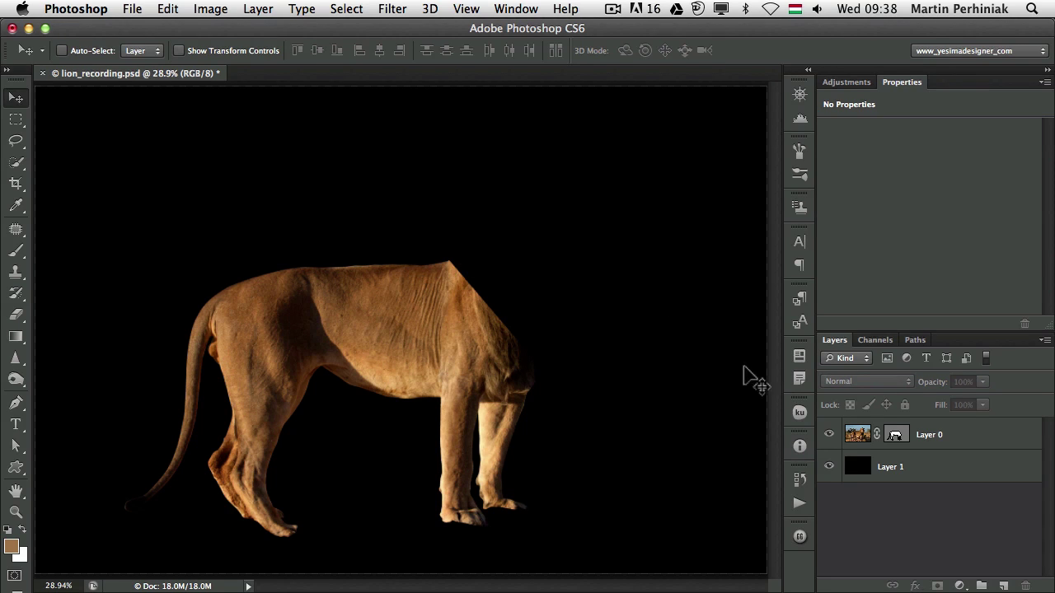
{"action": "left_click", "coordinate": [897, 439], "text": "shift"}
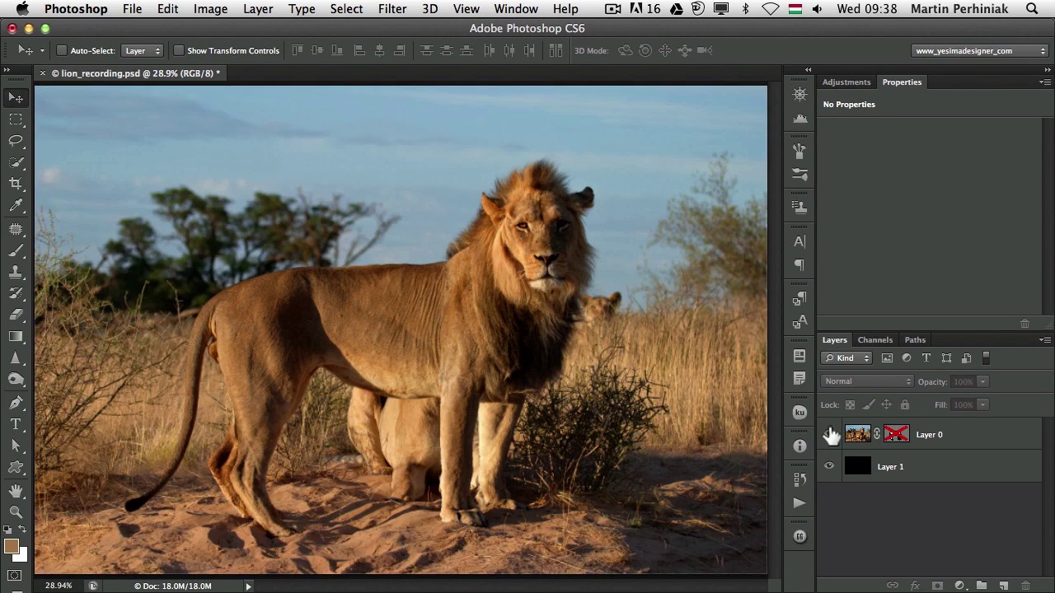
{"action": "key", "text": "z"}
{"action": "left_click_drag", "start_coordinate": [566, 236], "coordinate": [608, 249]}
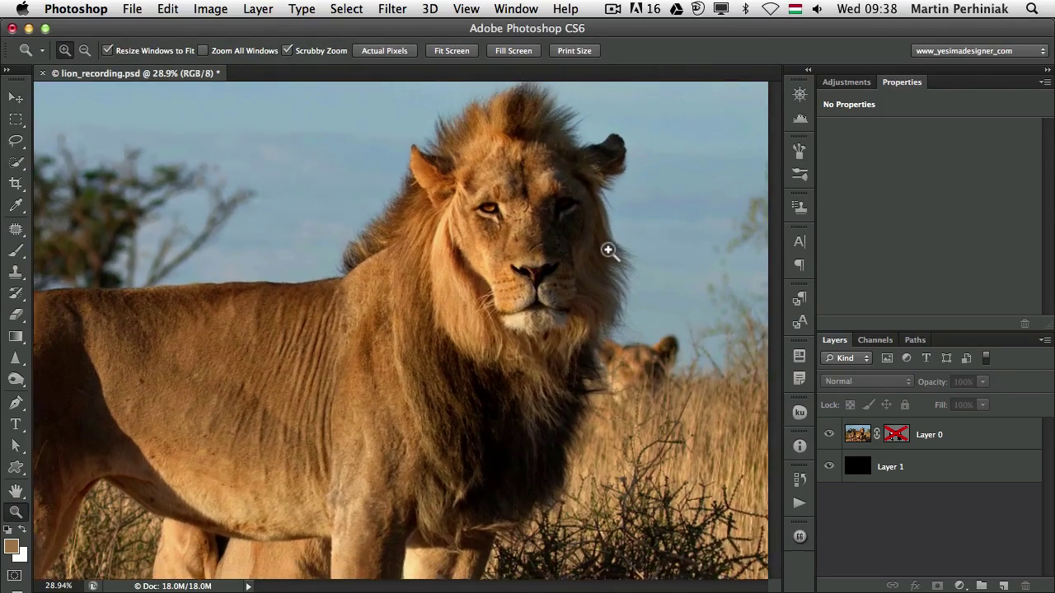
{"action": "key", "text": "v"}
{"action": "left_click_drag", "start_coordinate": [546, 331], "coordinate": [502, 355]}
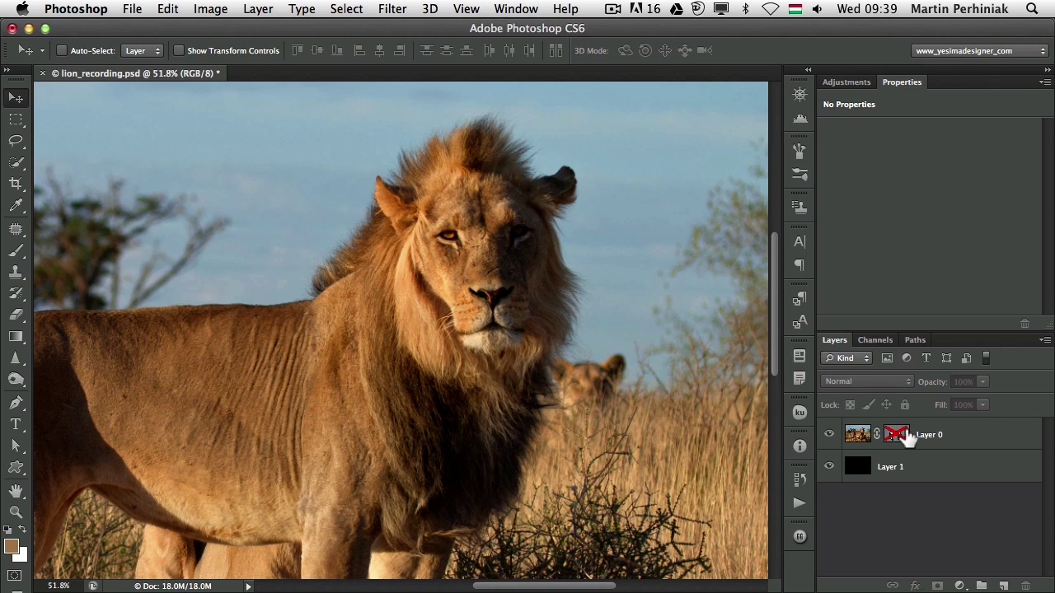
Step: Duplicate Layer 0 and delete the vector mask from the copy
{"action": "left_click", "coordinate": [952, 440]}
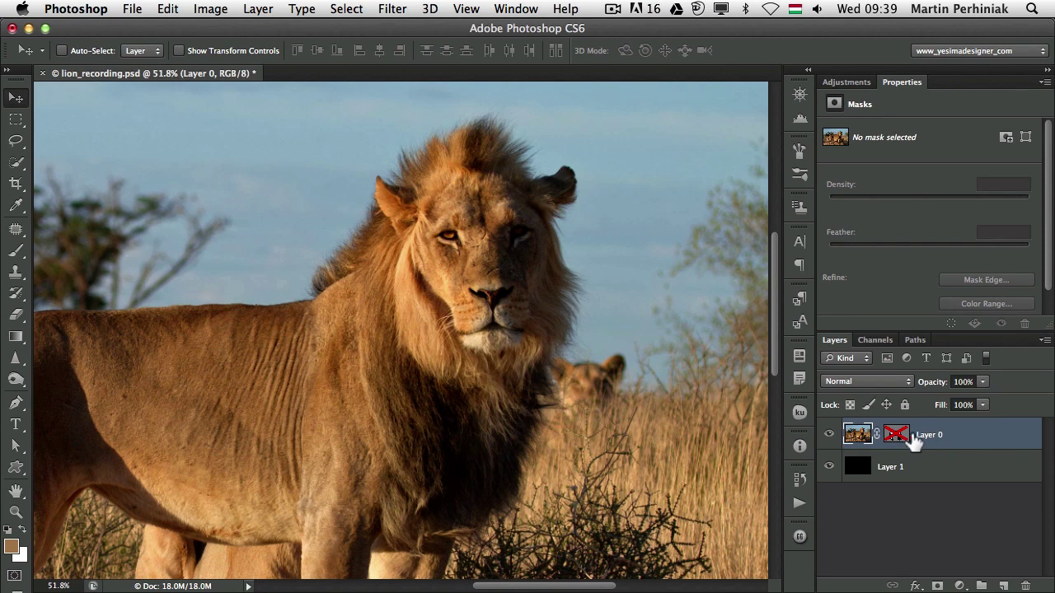
{"action": "left_click_drag", "start_coordinate": [907, 443], "coordinate": [857, 445]}
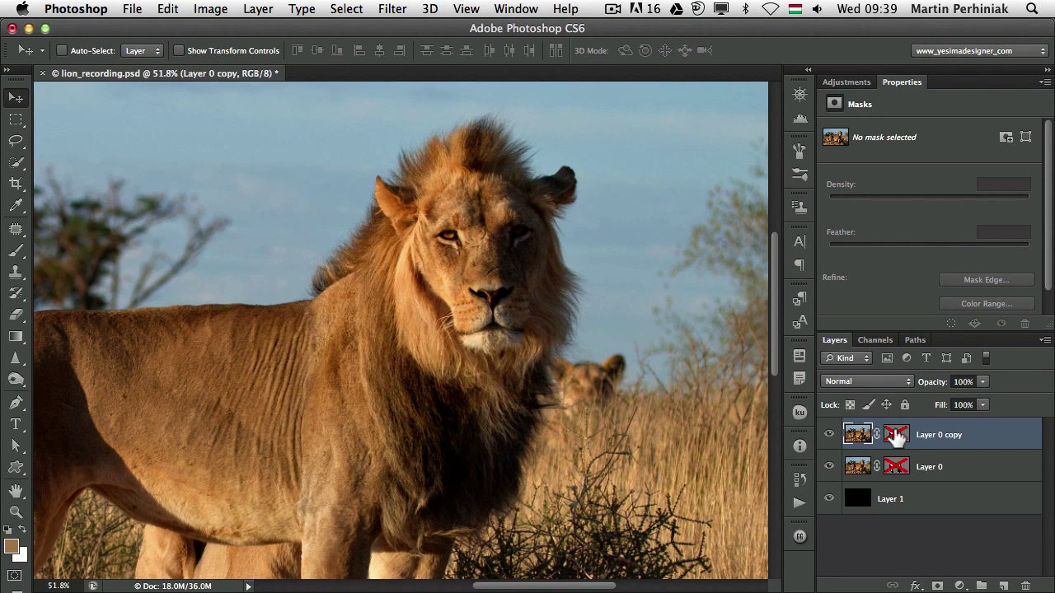
{"action": "right_click", "coordinate": [896, 439]}
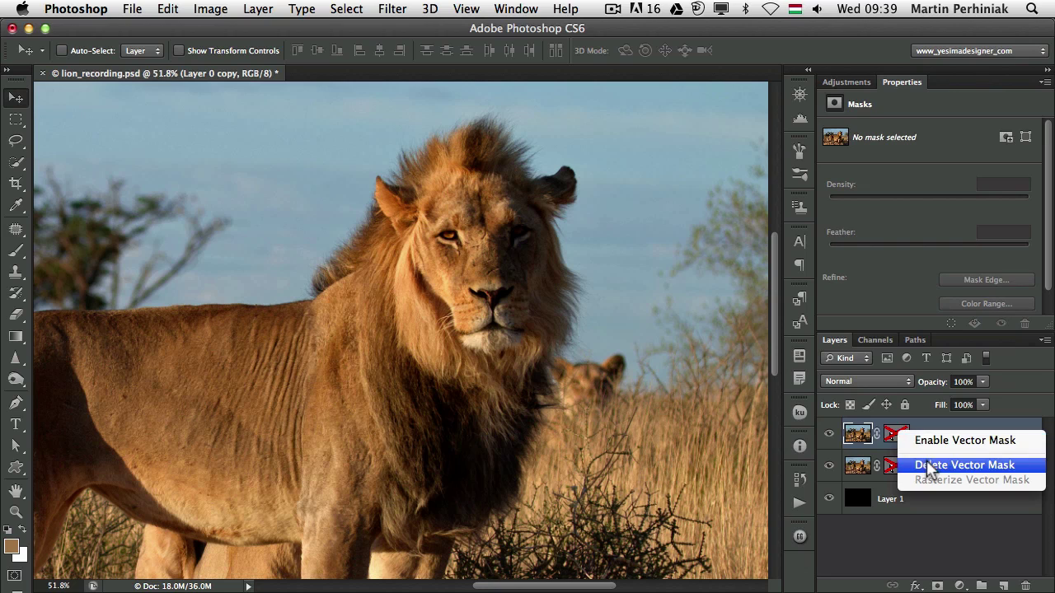
{"action": "left_click", "coordinate": [923, 464]}
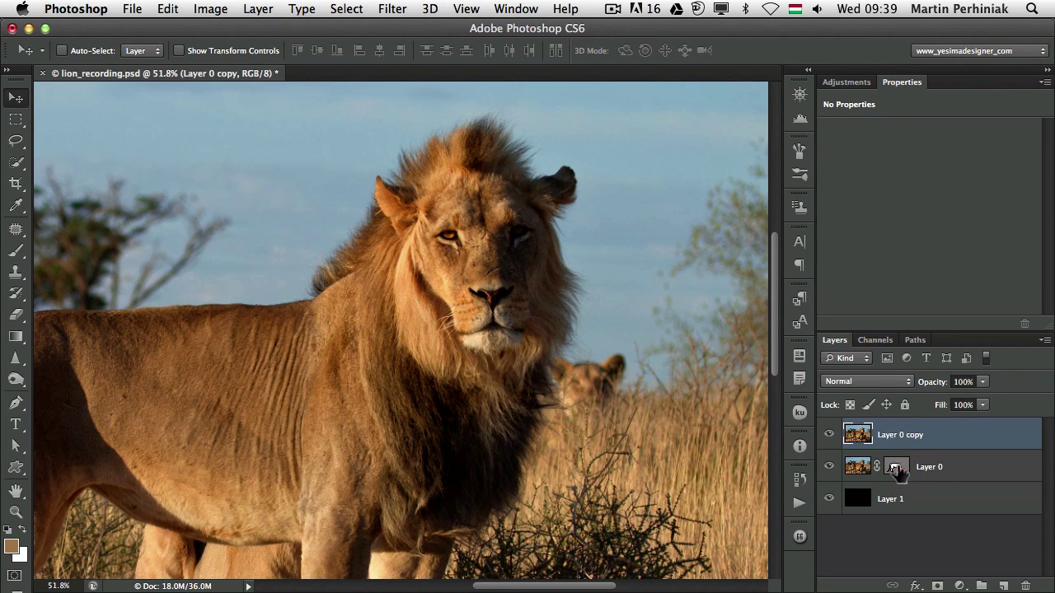
Step: Enable the vector mask on Layer 0 and check the masked body by temporarily hiding Layer 0 copy
{"action": "left_click", "coordinate": [896, 468], "text": "shift"}
{"action": "left_click", "coordinate": [829, 436]}
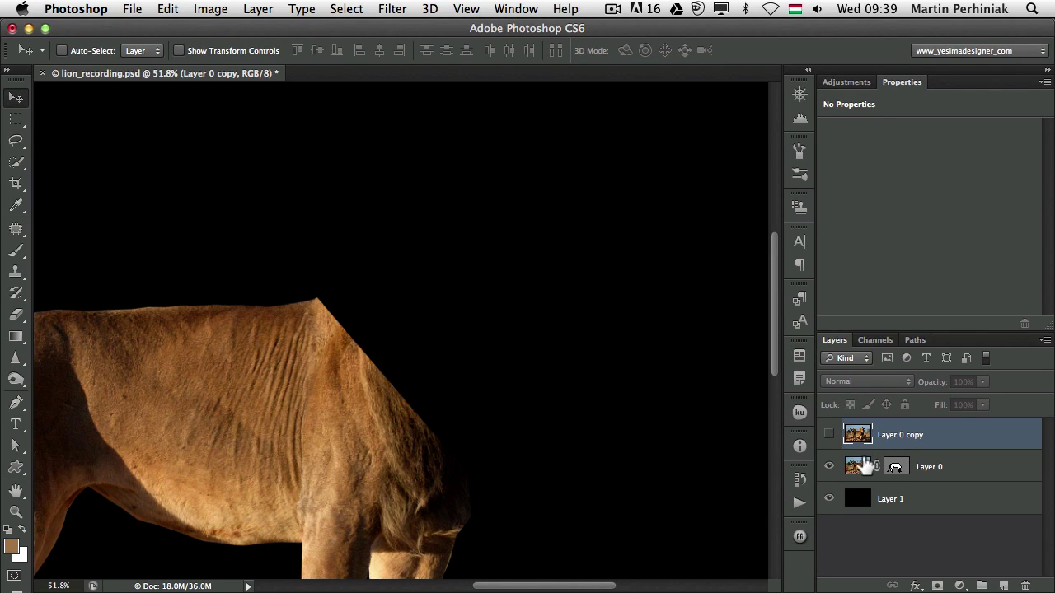
{"action": "left_click", "coordinate": [829, 435]}
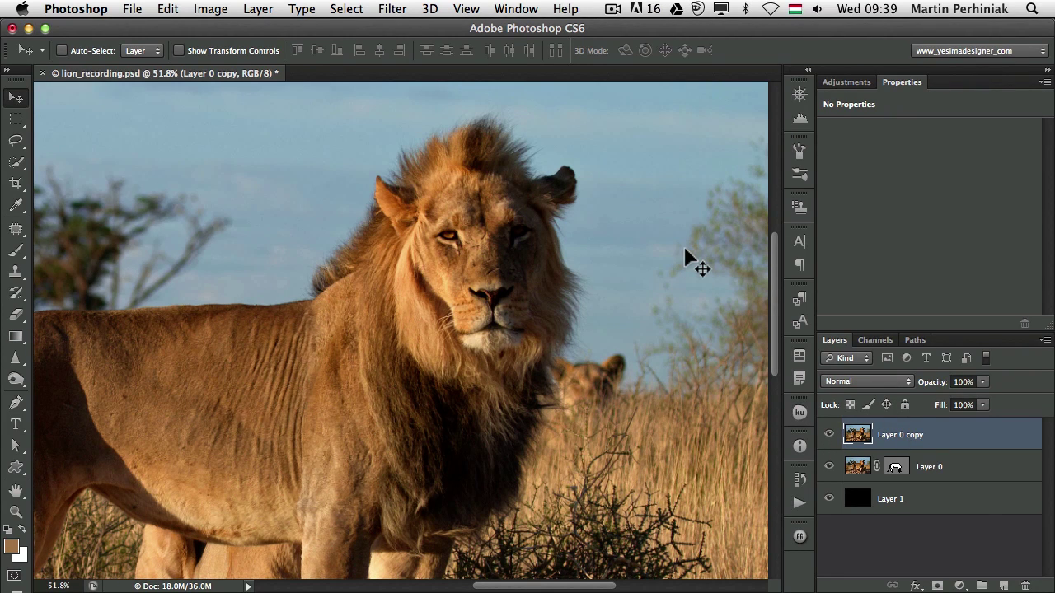
Step: Lasso a rough outline around the lion's head and mane and add it as a layer mask on Layer 0 copy
{"action": "key", "text": "l"}
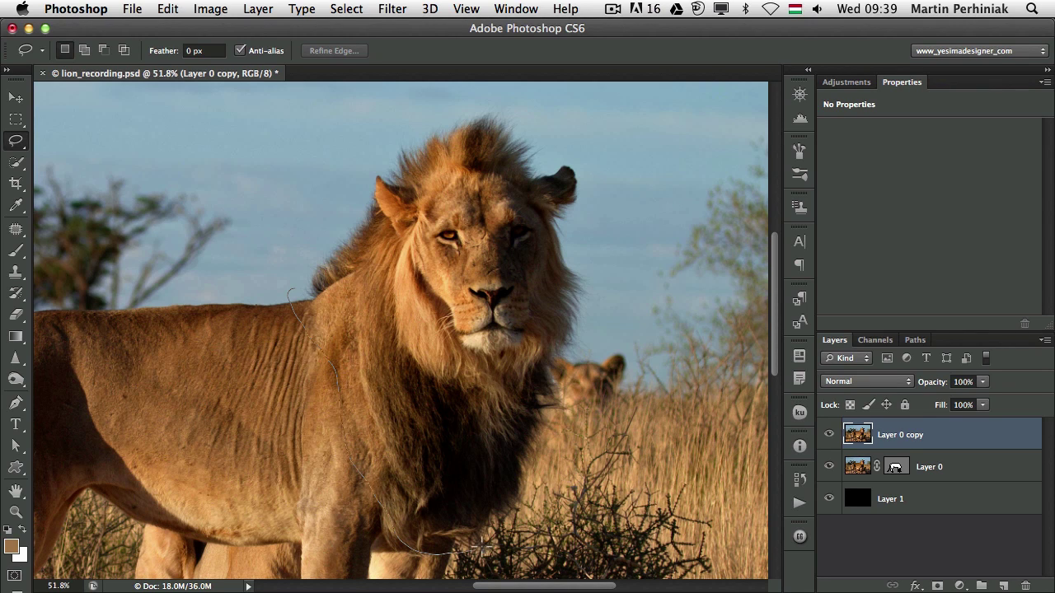
{"action": "left_click_drag", "start_coordinate": [532, 512], "coordinate": [577, 403]}
{"action": "mouse_move", "coordinate": [582, 360]}
{"action": "left_mouse_down"}
{"action": "mouse_move", "coordinate": [598, 292]}
{"action": "mouse_move", "coordinate": [578, 245]}
{"action": "left_mouse_up"}
{"action": "mouse_move", "coordinate": [592, 189]}
{"action": "left_mouse_down"}
{"action": "mouse_move", "coordinate": [551, 150]}
{"action": "mouse_move", "coordinate": [527, 115]}
{"action": "mouse_move", "coordinate": [456, 104]}
{"action": "mouse_move", "coordinate": [408, 125]}
{"action": "mouse_move", "coordinate": [385, 160]}
{"action": "mouse_move", "coordinate": [359, 174]}
{"action": "mouse_move", "coordinate": [332, 233]}
{"action": "mouse_move", "coordinate": [295, 291]}
{"action": "left_mouse_up"}
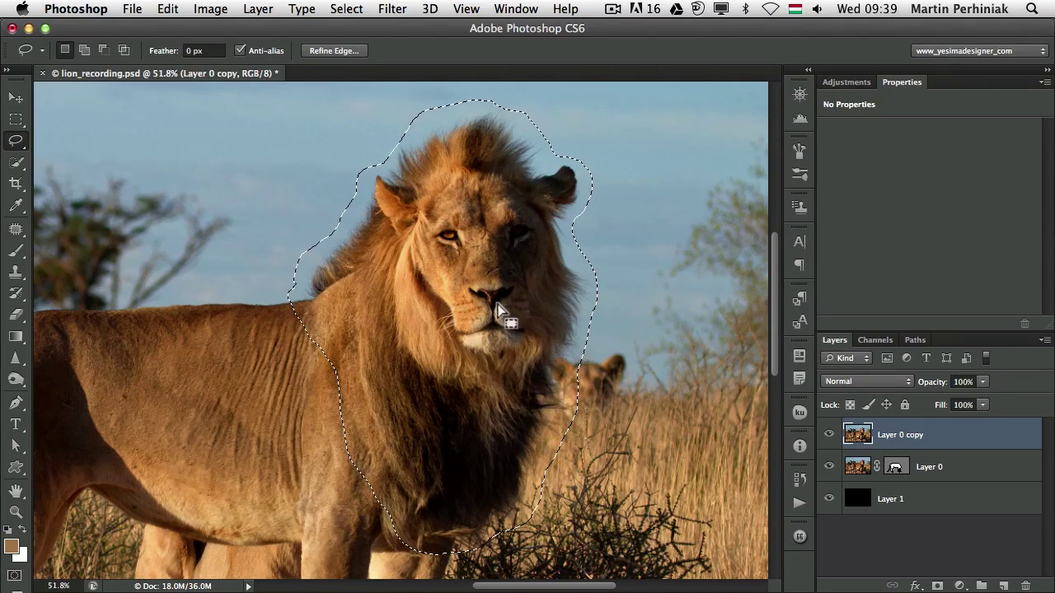
{"action": "mouse_move", "coordinate": [442, 294]}
{"action": "left_mouse_down"}
{"action": "mouse_move", "coordinate": [577, 372]}
{"action": "mouse_move", "coordinate": [577, 310]}
{"action": "left_mouse_up"}
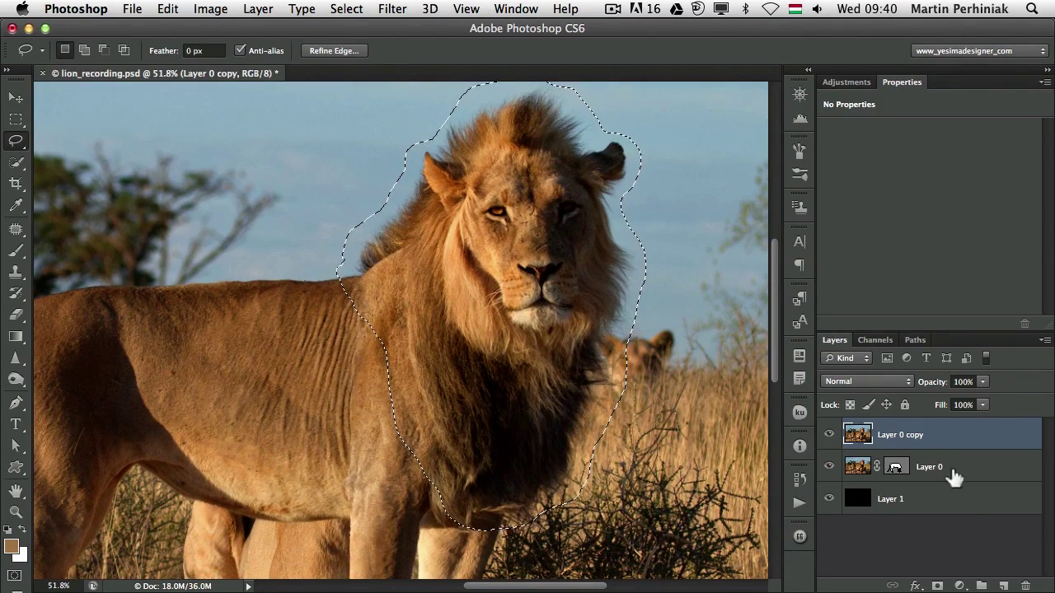
{"action": "left_click", "coordinate": [937, 586]}
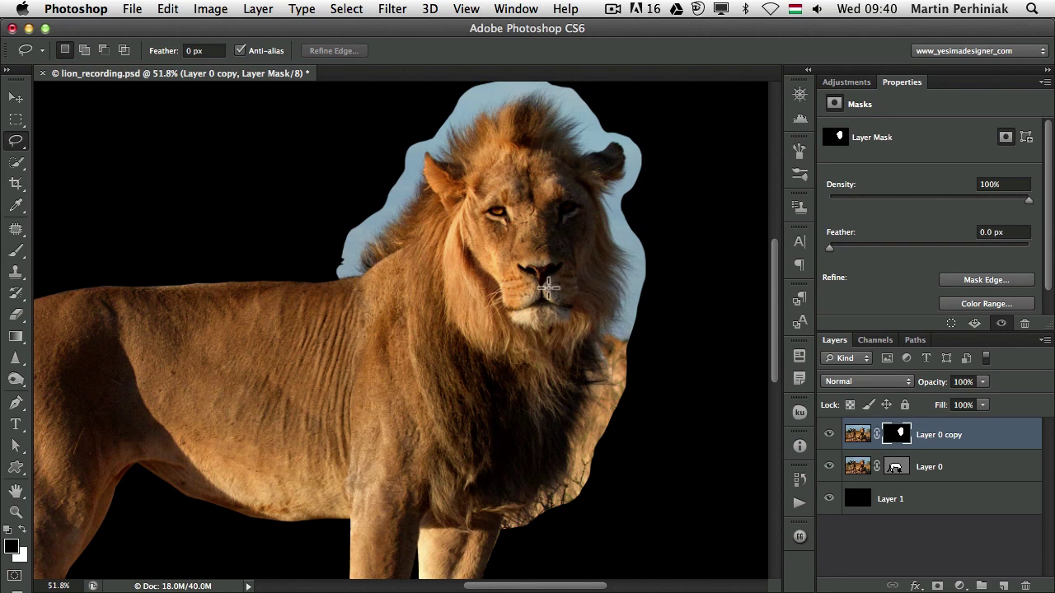
Step: Inspect the separate head and body cutouts by toggling the visibility of Layer 0 and Layer 0 copy
{"action": "scroll", "coordinate": [663, 272], "scroll_direction": "up", "scroll_amount": 2}
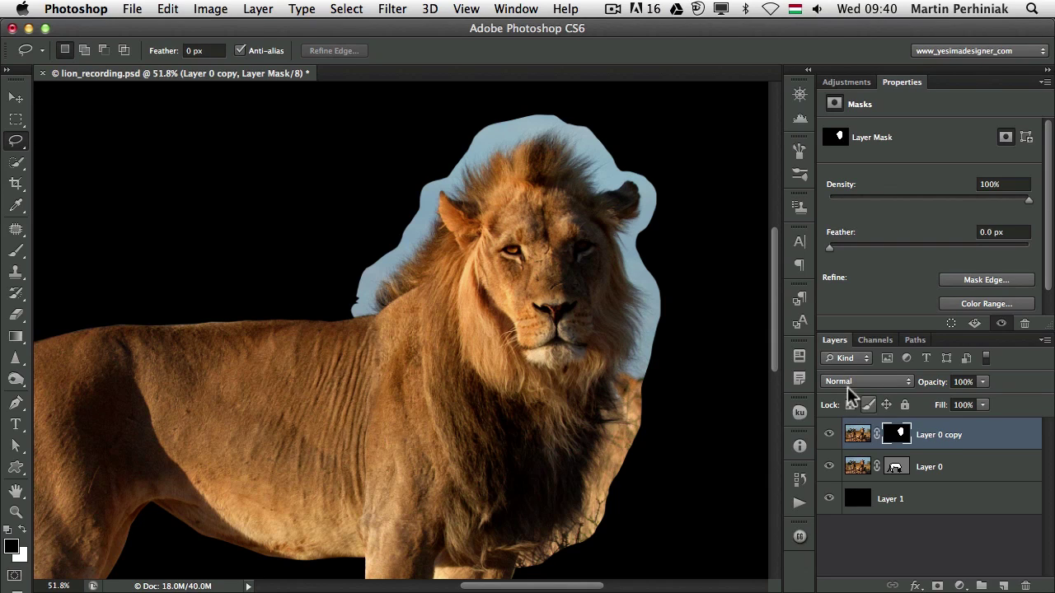
{"action": "left_click", "coordinate": [829, 467]}
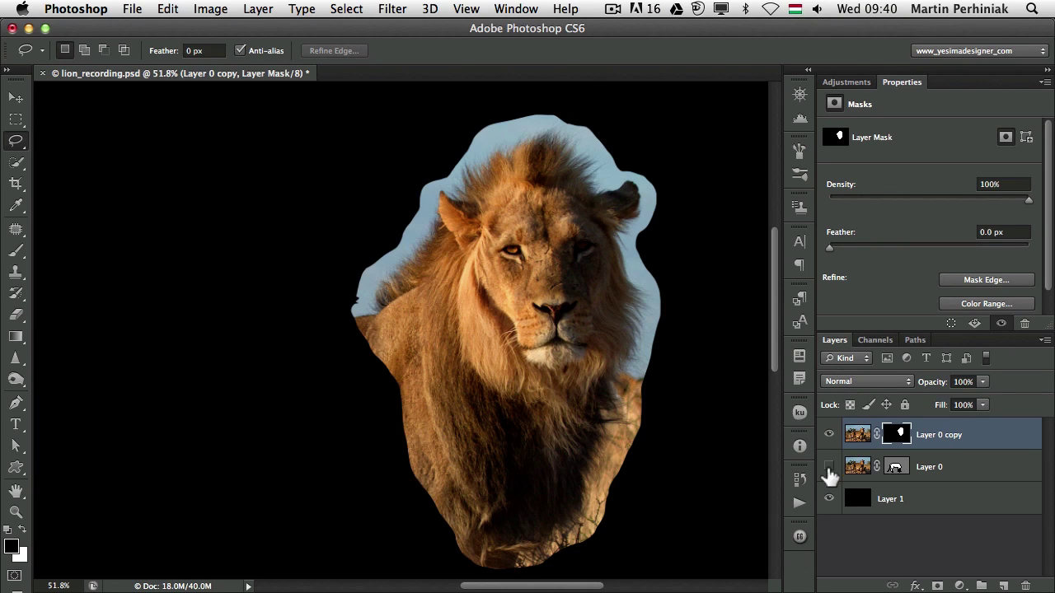
{"action": "key", "text": "super+minus"}
{"action": "key", "text": "super+minus"}
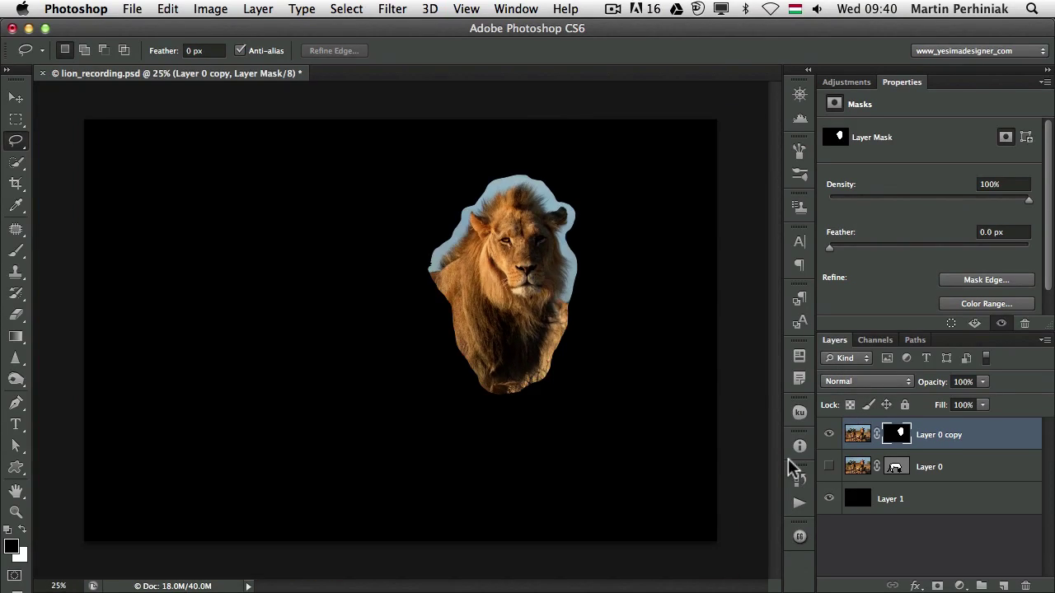
{"action": "left_click", "coordinate": [828, 436]}
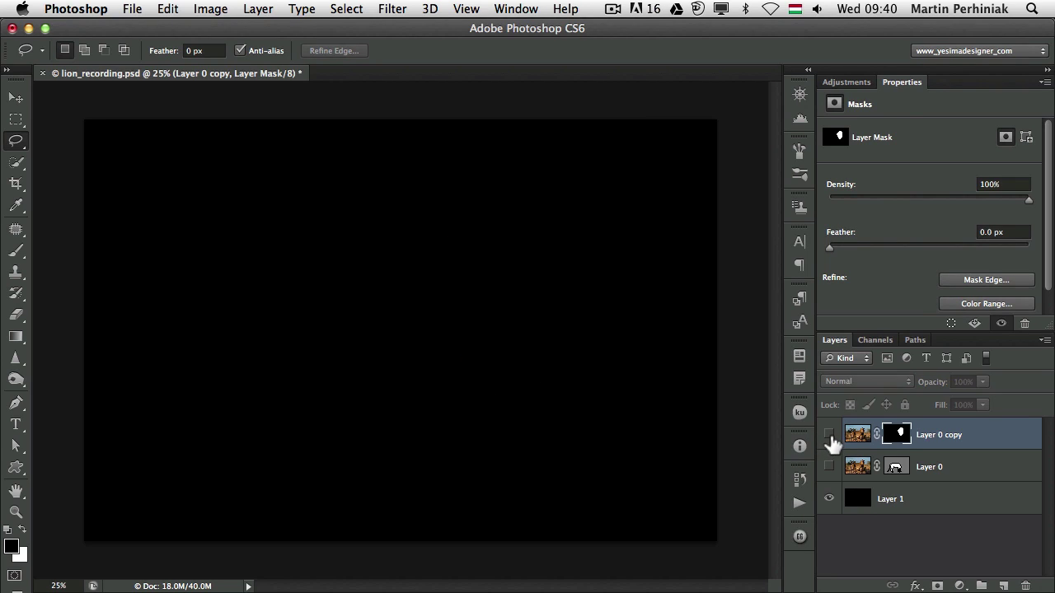
{"action": "left_click", "coordinate": [829, 436]}
{"action": "left_click", "coordinate": [829, 467]}
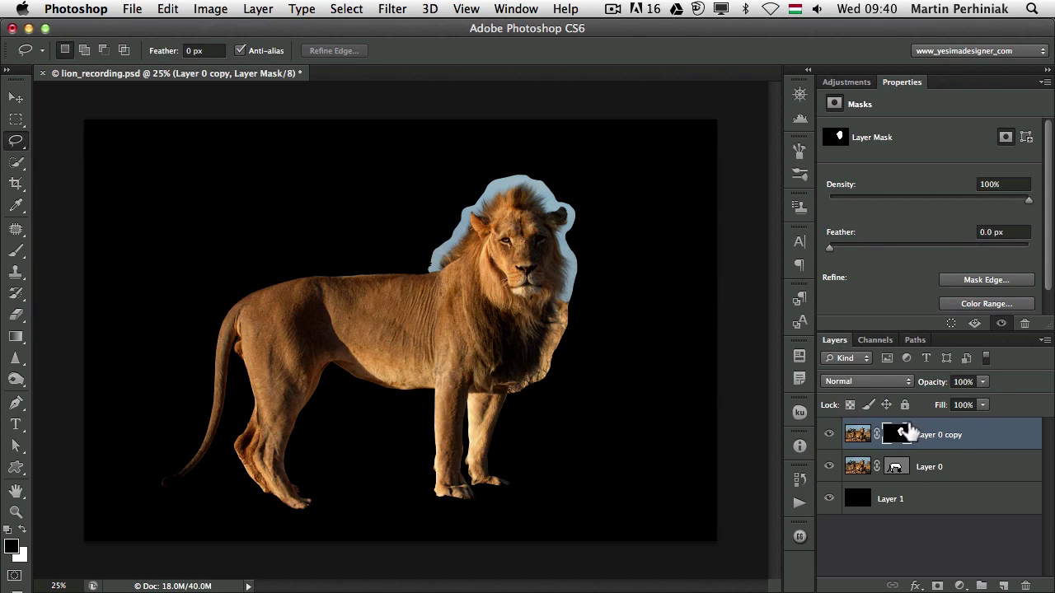
Step: Make the image of Layer 0 copy active instead of its layer mask
{"action": "key", "text": "z"}
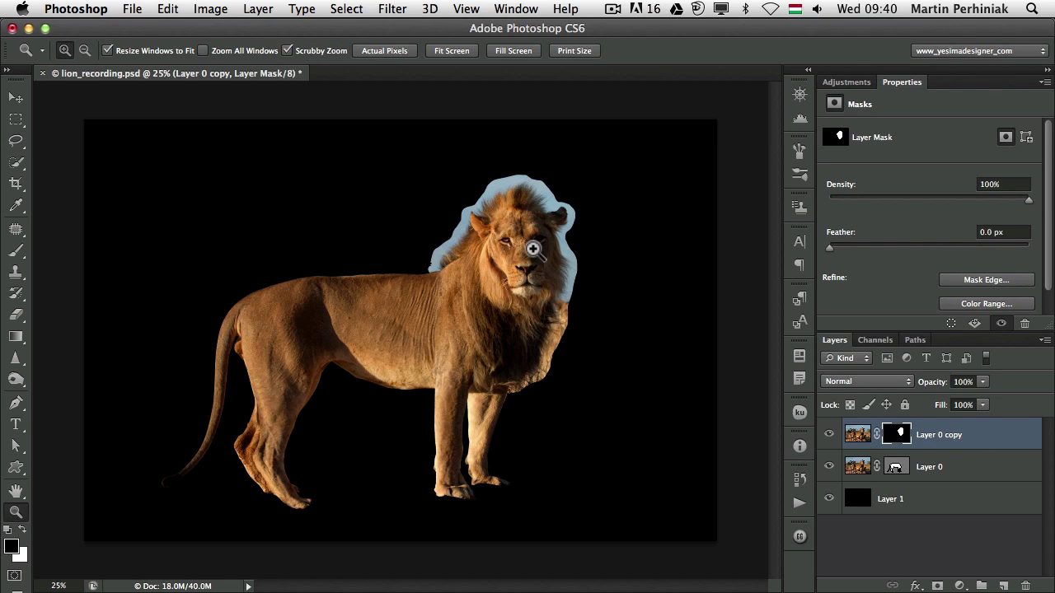
{"action": "mouse_move", "coordinate": [534, 248]}
{"action": "left_mouse_down"}
{"action": "mouse_move", "coordinate": [596, 263]}
{"action": "mouse_move", "coordinate": [586, 259]}
{"action": "left_mouse_up"}
{"action": "key", "text": "l"}
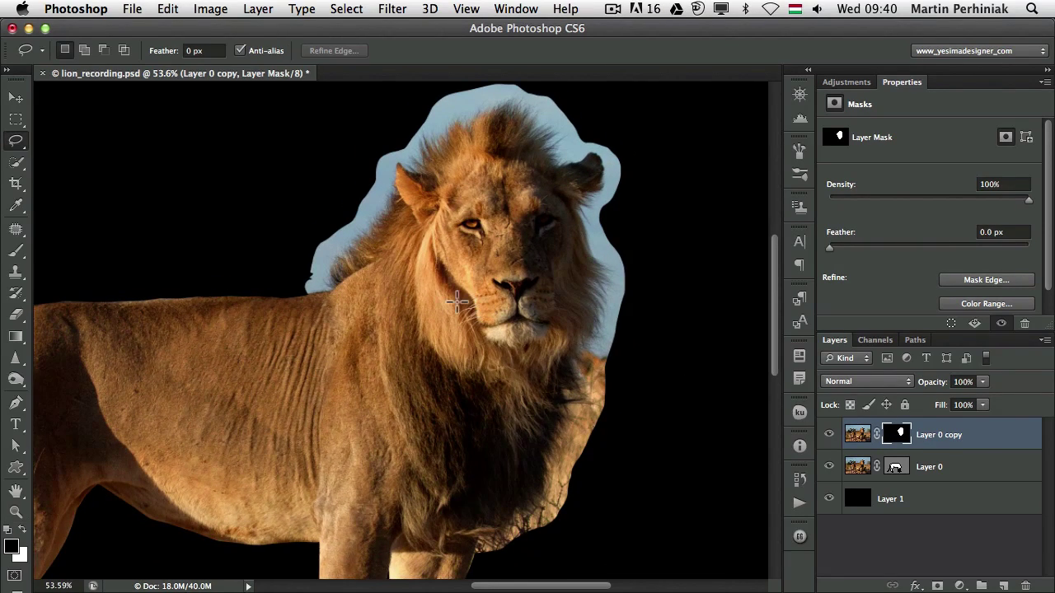
{"action": "left_click", "coordinate": [859, 437]}
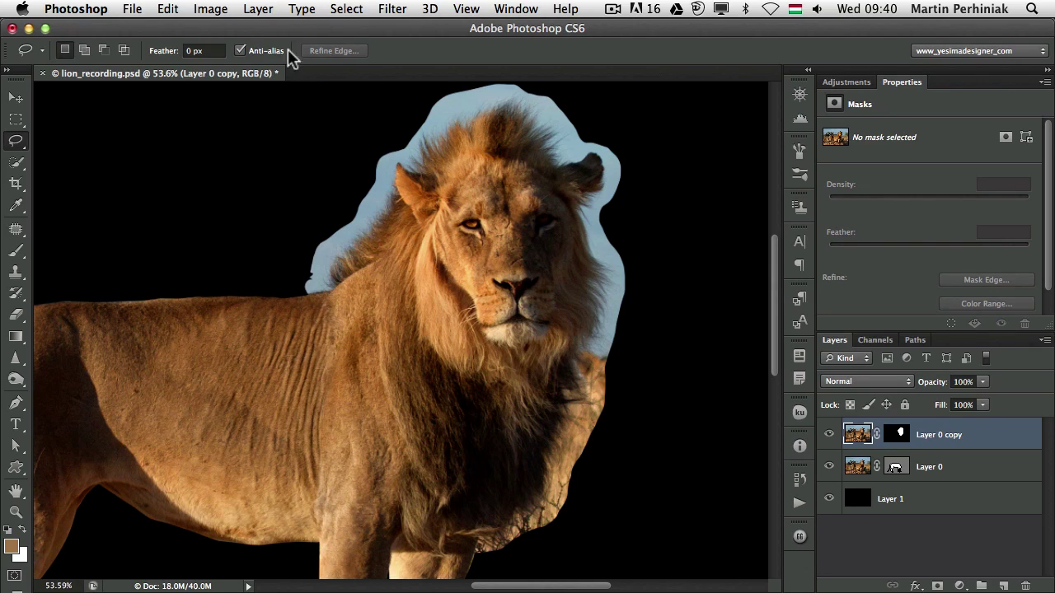
Step: Examine the fur edges and the remaining background around the lion's head and mane
{"action": "left_click", "coordinate": [347, 10]}
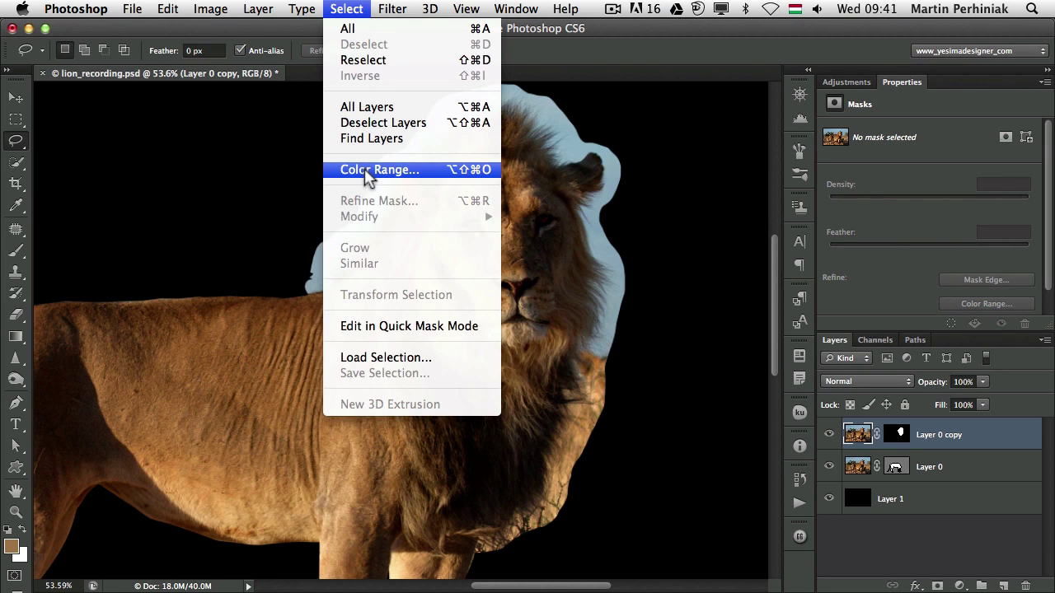
{"action": "left_click", "coordinate": [259, 176]}
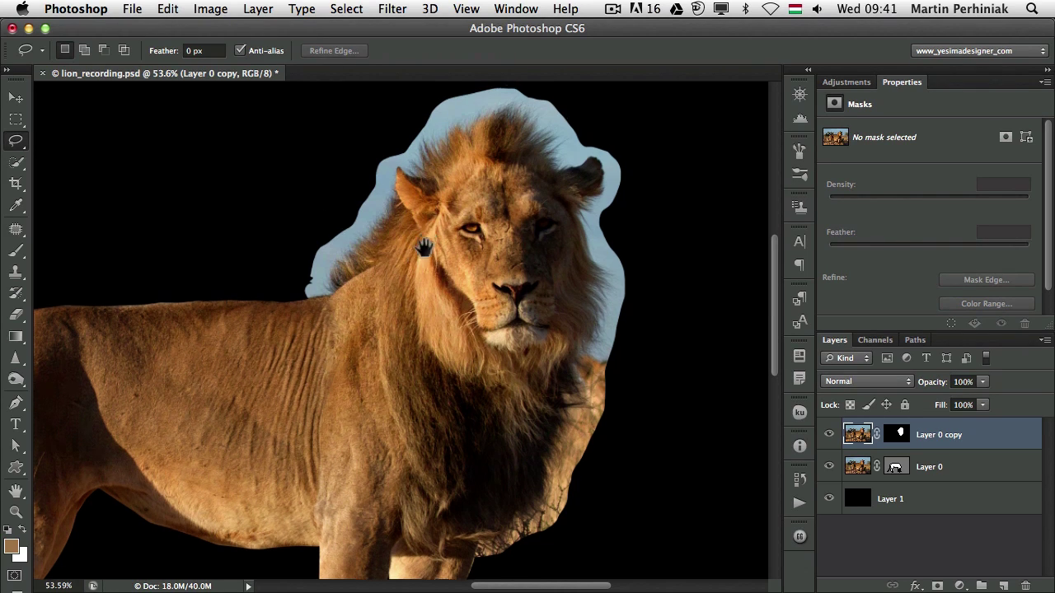
{"action": "scroll", "coordinate": [424, 235], "scroll_direction": "up", "scroll_amount": 2}
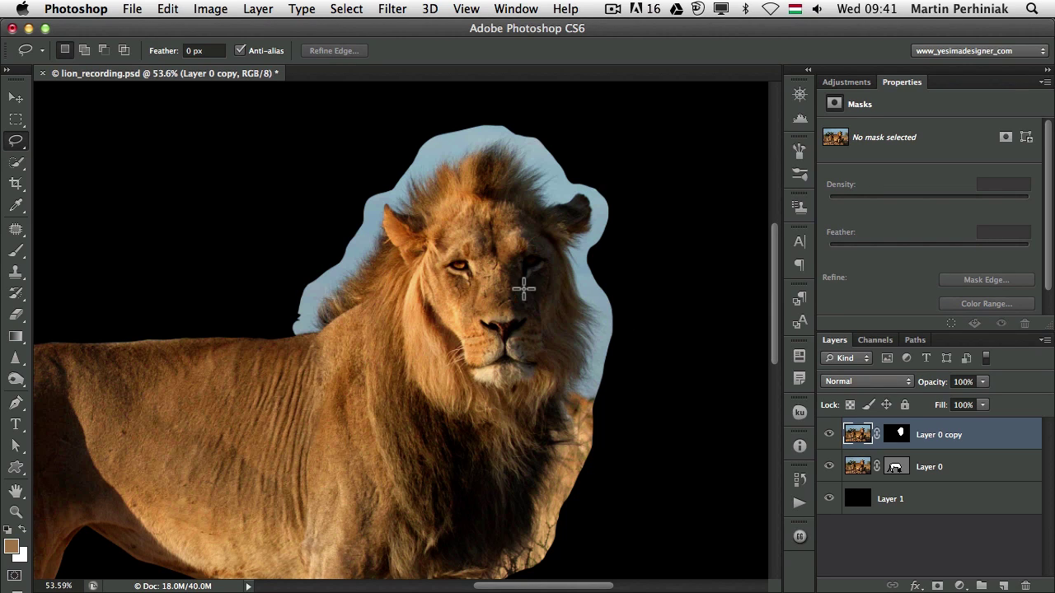
{"action": "left_click_drag", "start_coordinate": [547, 336], "coordinate": [547, 328]}
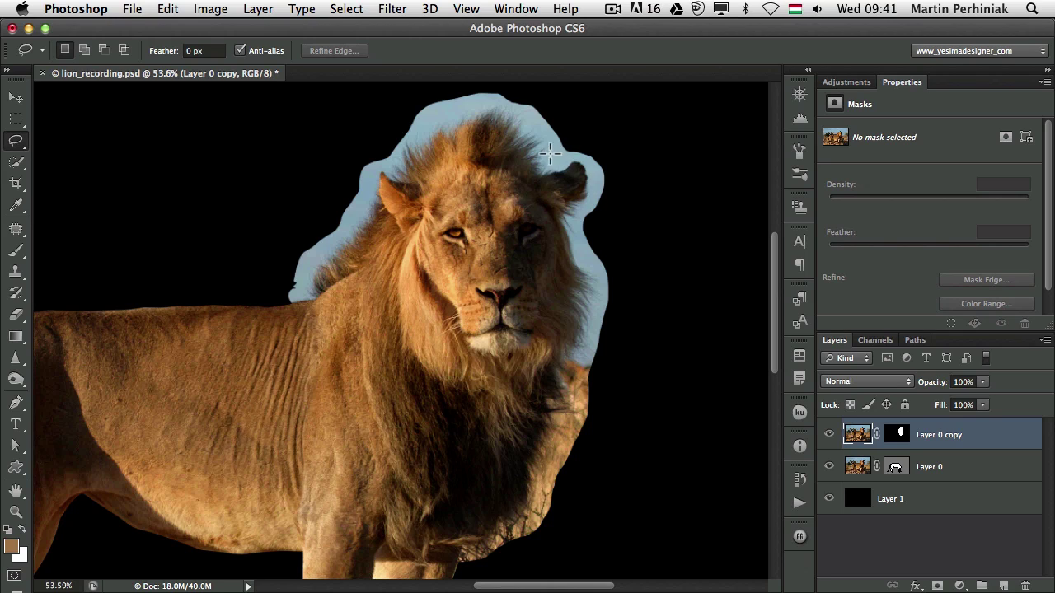
{"action": "left_click_drag", "start_coordinate": [567, 462], "coordinate": [575, 397]}
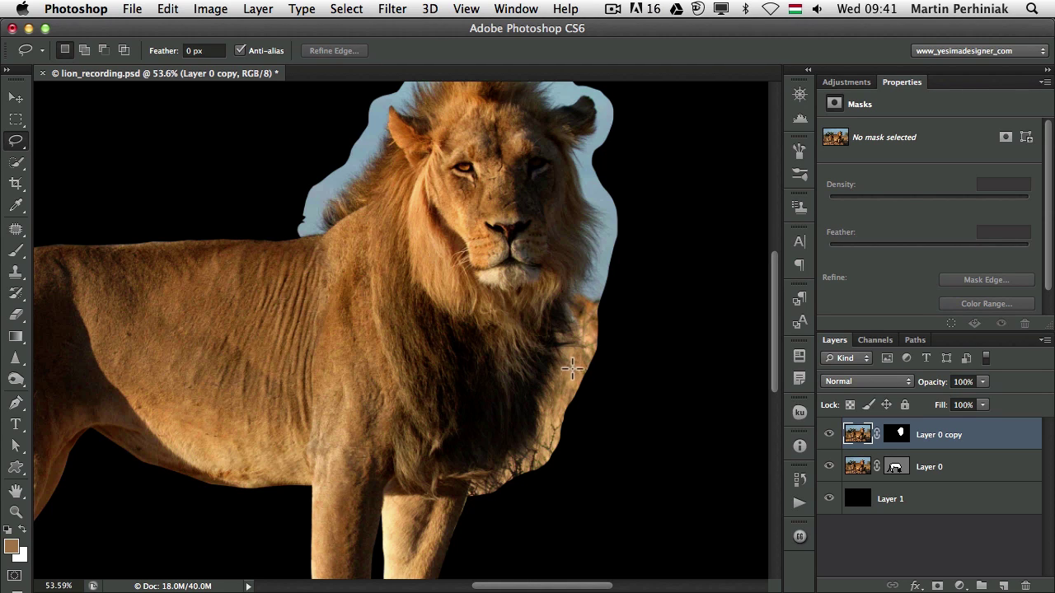
{"action": "scroll", "coordinate": [529, 258], "scroll_direction": "up", "scroll_amount": 5}
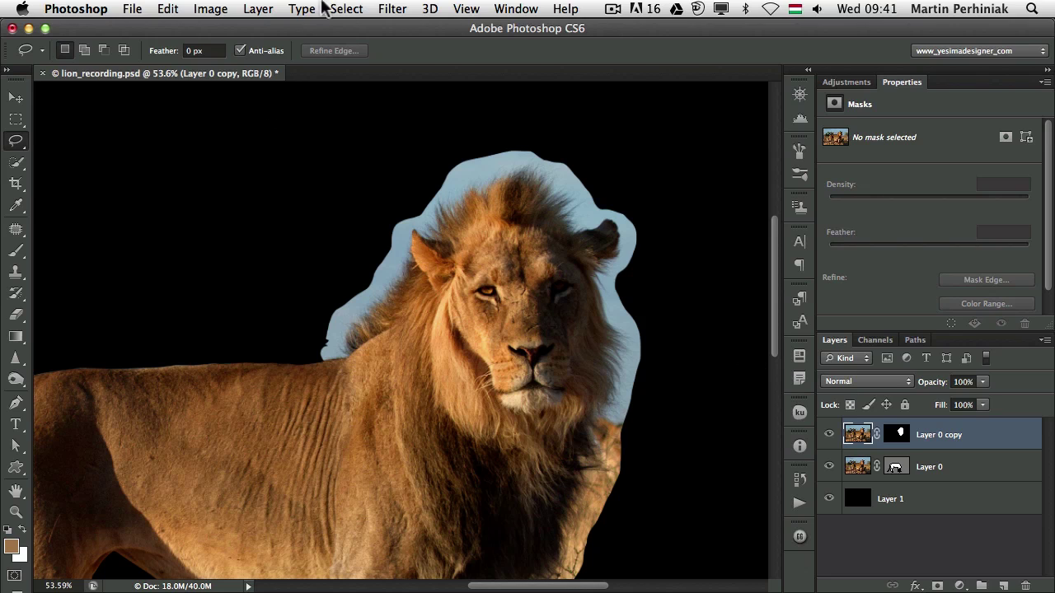
Step: Select the blue sky around the mane with Color Range, using Sampled Colors and a Fuzziness of 109
{"action": "left_click", "coordinate": [349, 8]}
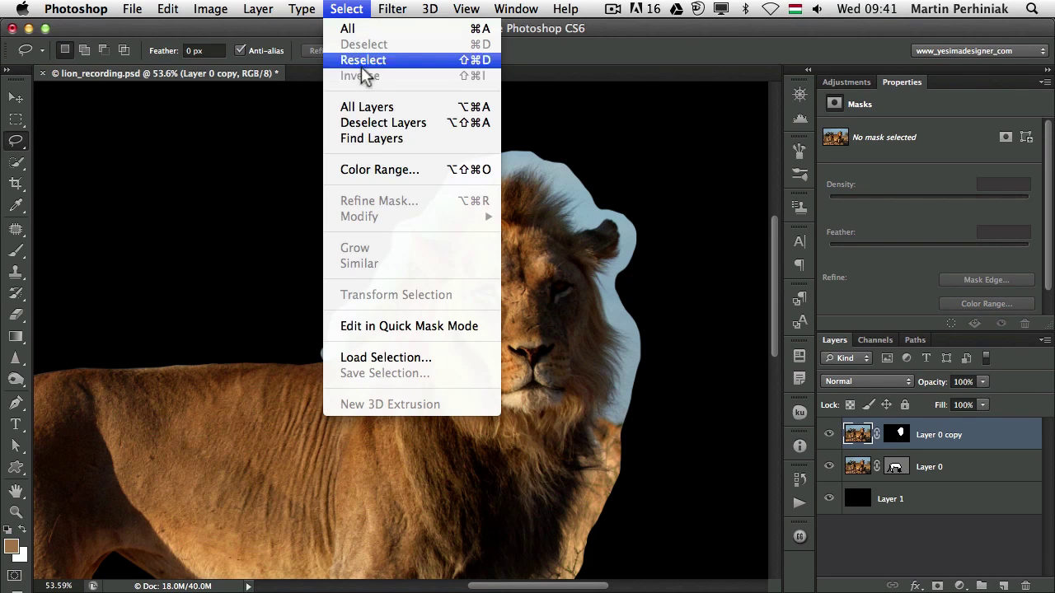
{"action": "left_click", "coordinate": [386, 172]}
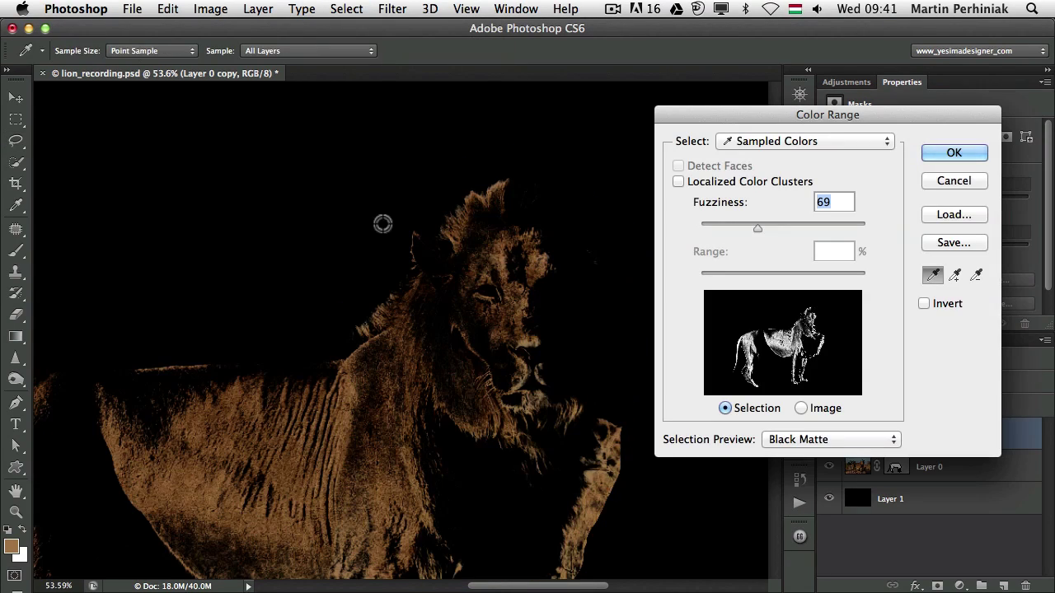
{"action": "left_click", "coordinate": [427, 216]}
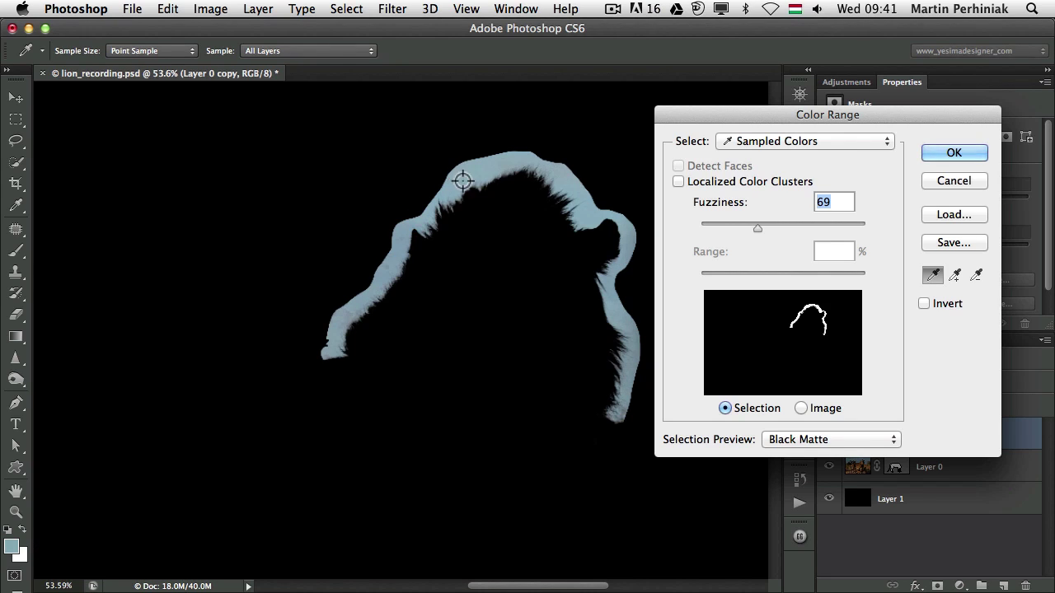
{"action": "left_click", "coordinate": [483, 160]}
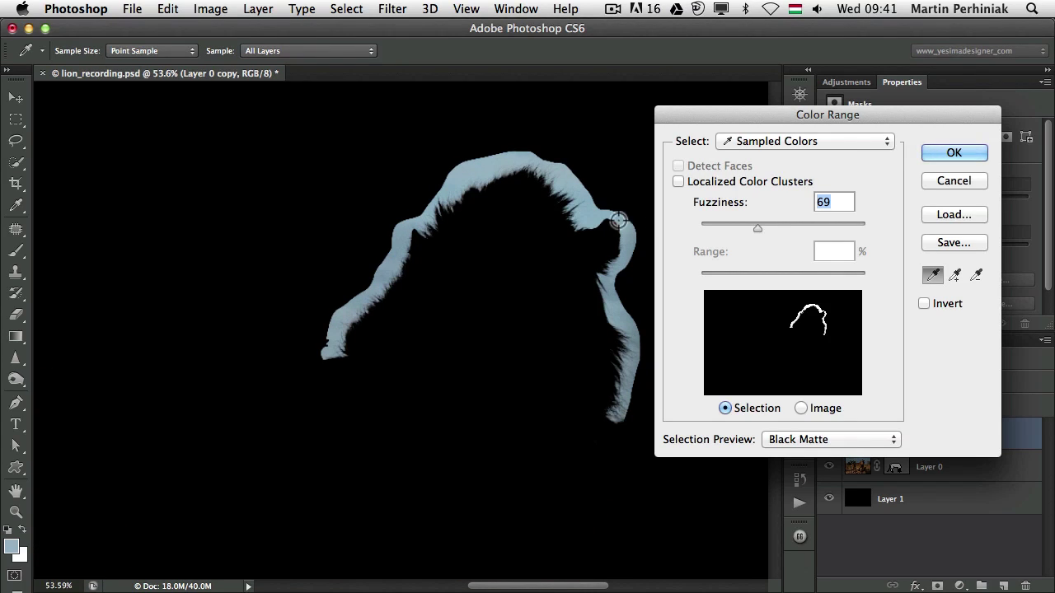
{"action": "left_click_drag", "start_coordinate": [757, 228], "coordinate": [790, 224]}
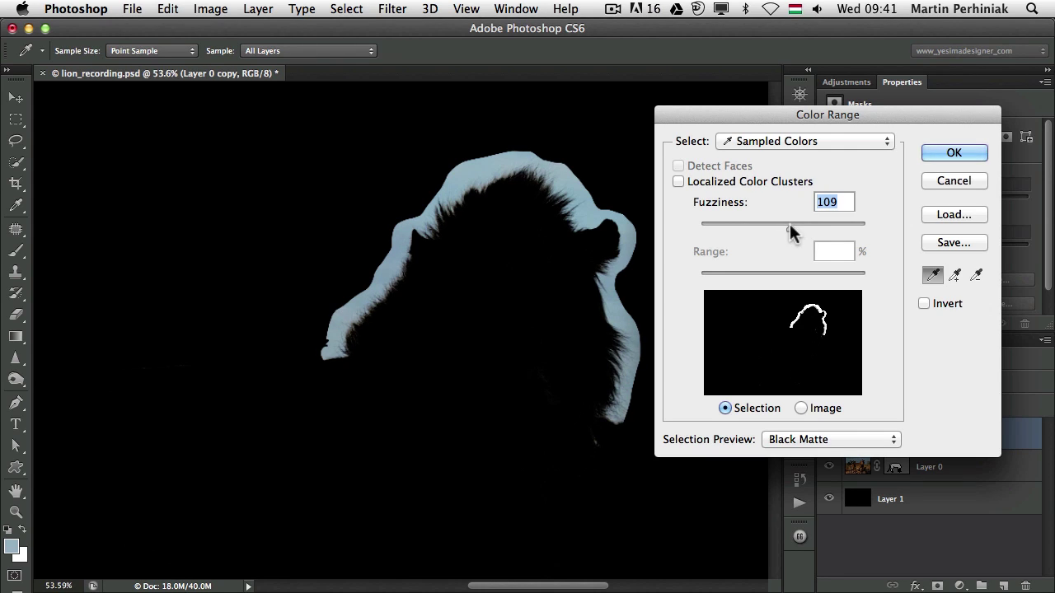
{"action": "left_click", "coordinate": [956, 152]}
{"action": "key", "text": "l"}
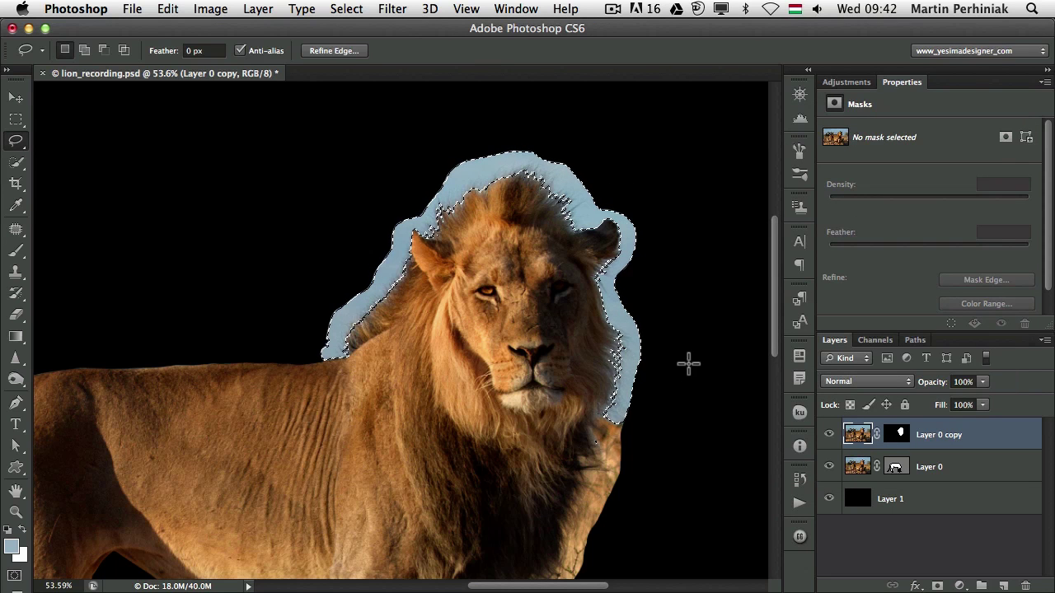
Step: Fill the selected sky area with black on the mask of Layer 0 copy and deselect
{"action": "left_click", "coordinate": [898, 437]}
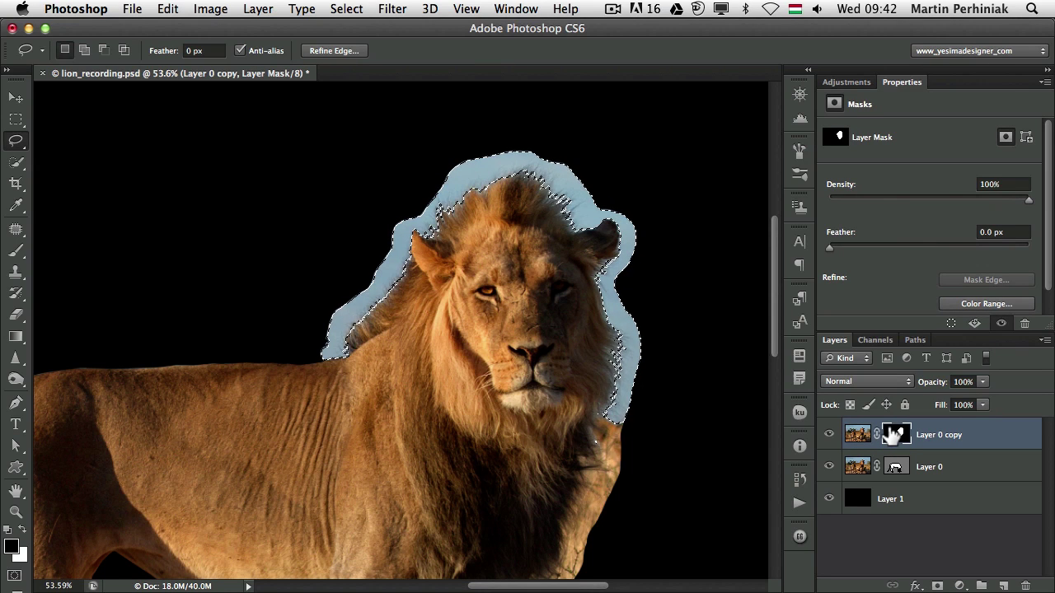
{"action": "key", "text": "alt+BackSpace"}
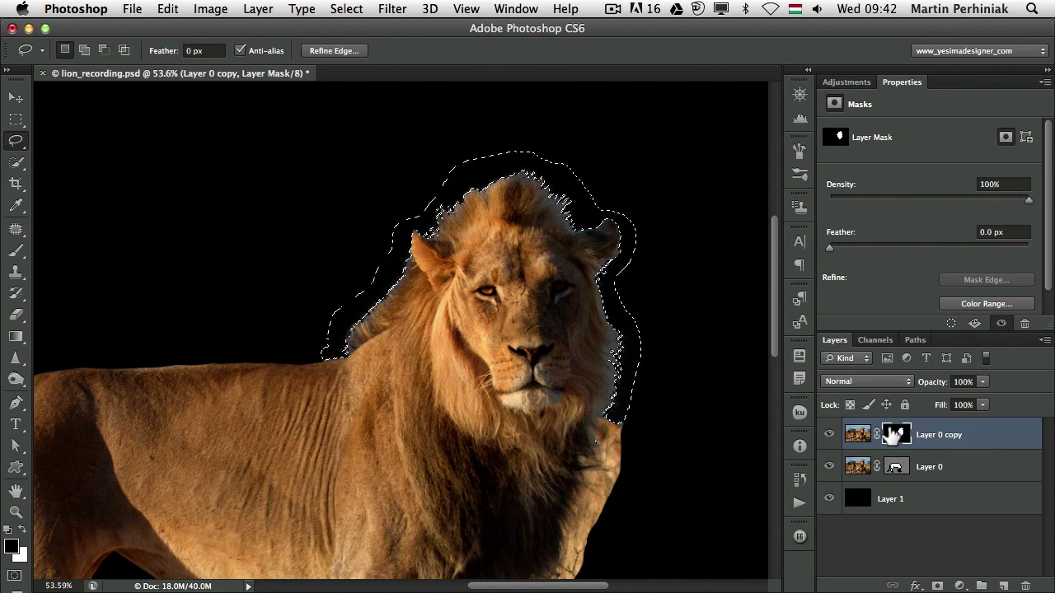
{"action": "key", "text": "ctrl+d"}
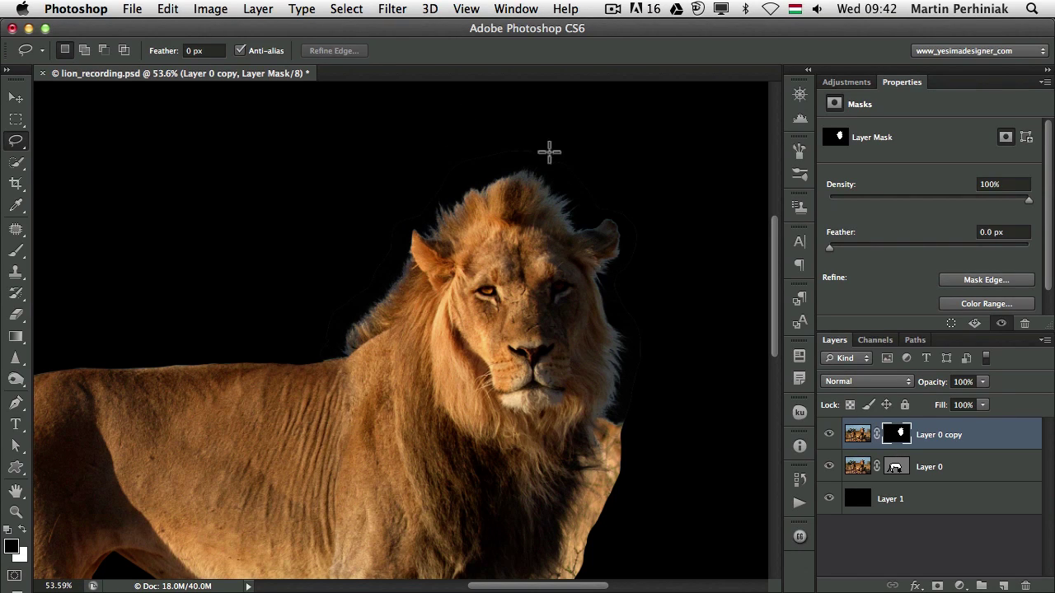
Step: Inspect the masked fur and the area around the ear and mane up close for leftover edges
{"action": "left_click_drag", "start_coordinate": [612, 297], "coordinate": [584, 325]}
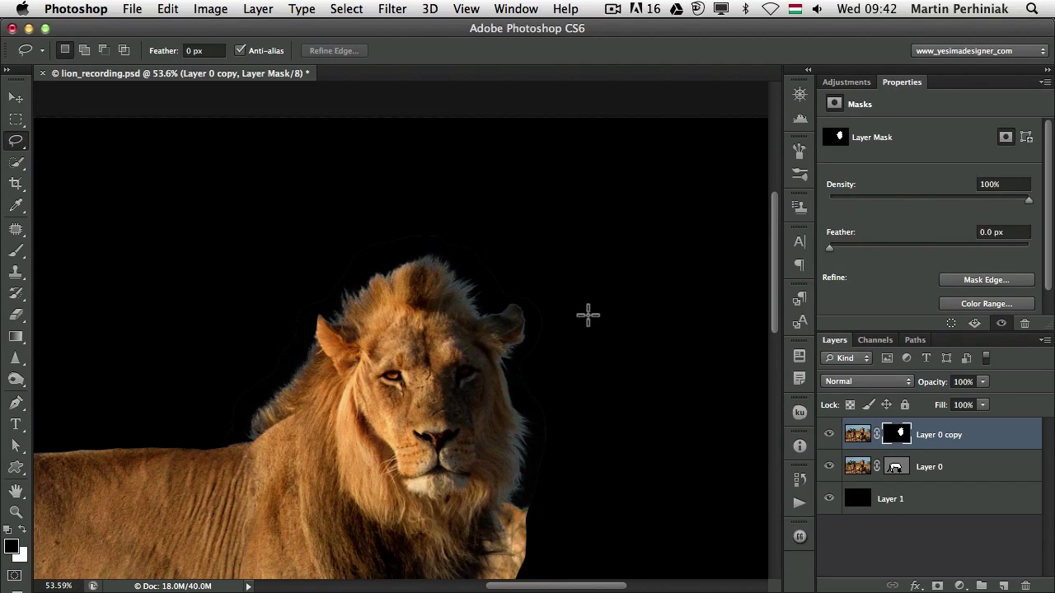
{"action": "key", "text": "z"}
{"action": "left_click_drag", "start_coordinate": [496, 333], "coordinate": [568, 299]}
{"action": "key", "text": "l"}
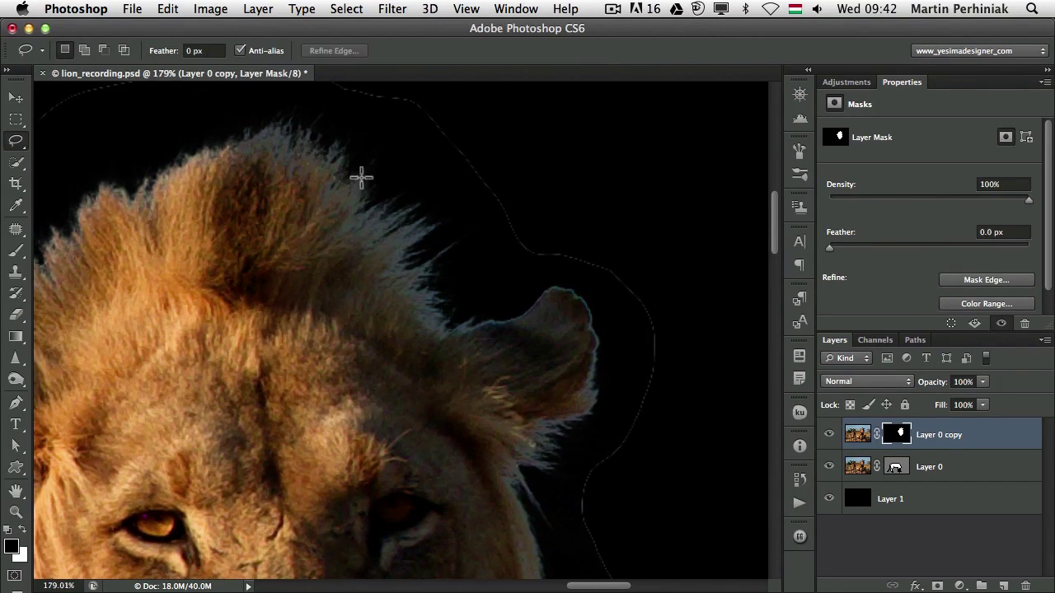
{"action": "scroll", "coordinate": [360, 174], "scroll_direction": "up", "scroll_amount": 10}
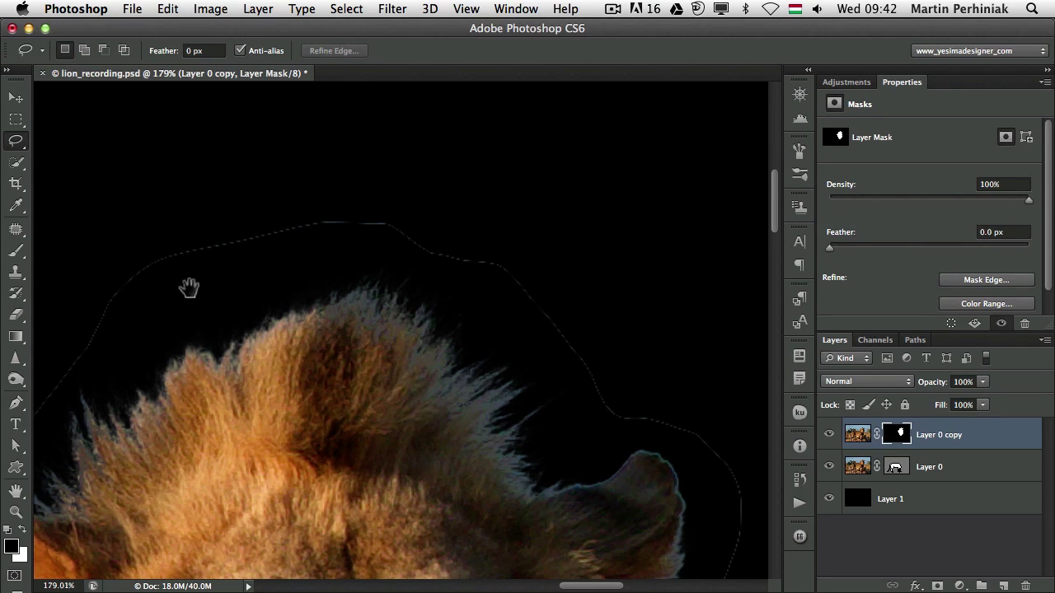
{"action": "left_click_drag", "start_coordinate": [189, 287], "coordinate": [372, 296]}
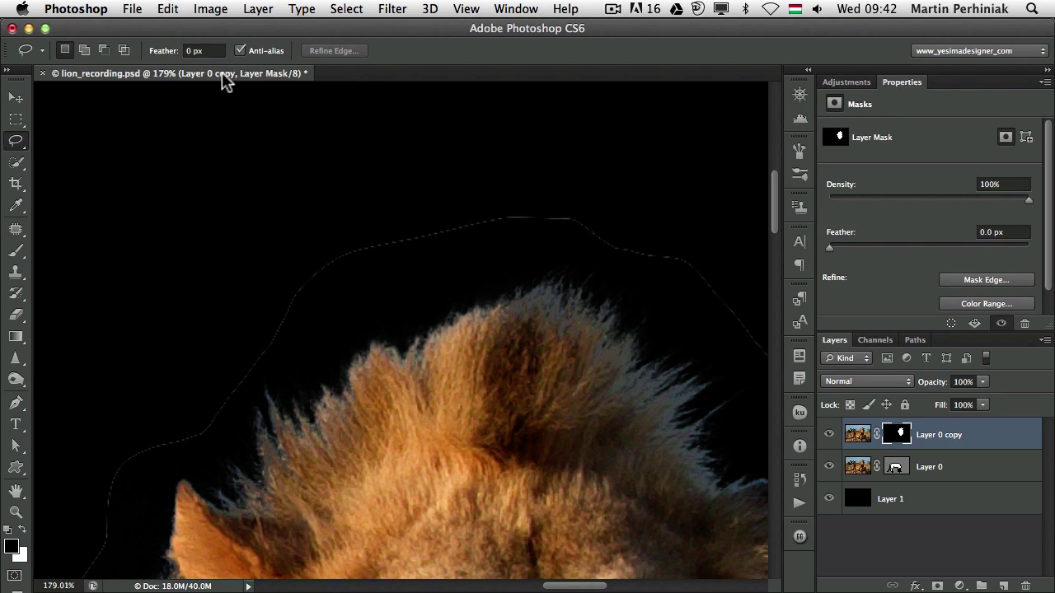
Step: Paint black with a 52 px brush on the Layer 0 copy mask over the faint outline surrounding the head and mane
{"action": "key", "text": "b"}
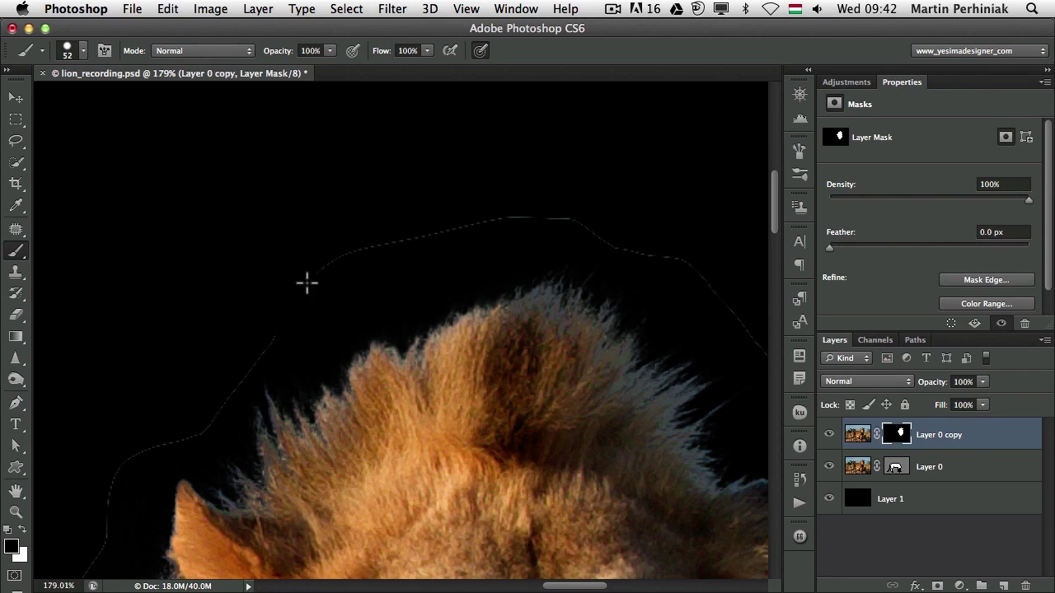
{"action": "left_click_drag", "start_coordinate": [236, 349], "coordinate": [490, 173]}
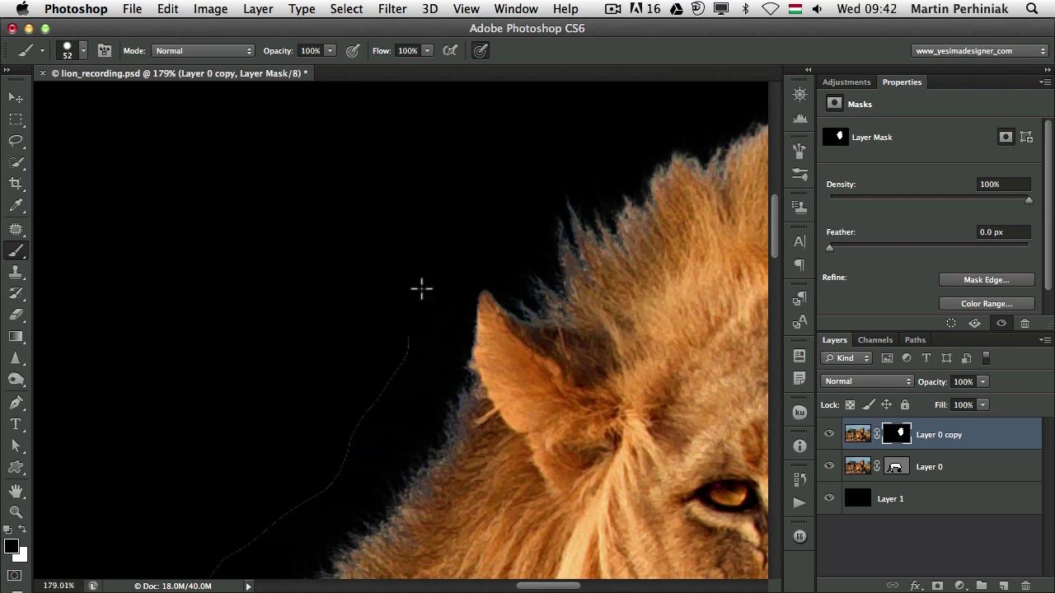
{"action": "left_click_drag", "start_coordinate": [275, 462], "coordinate": [461, 236]}
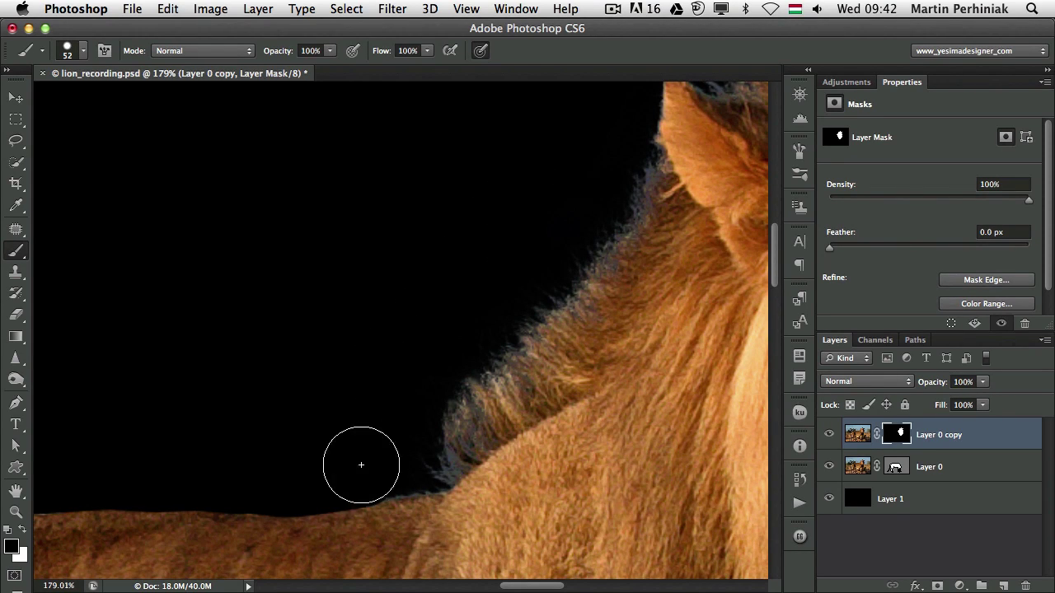
{"action": "left_click_drag", "start_coordinate": [685, 351], "coordinate": [264, 465]}
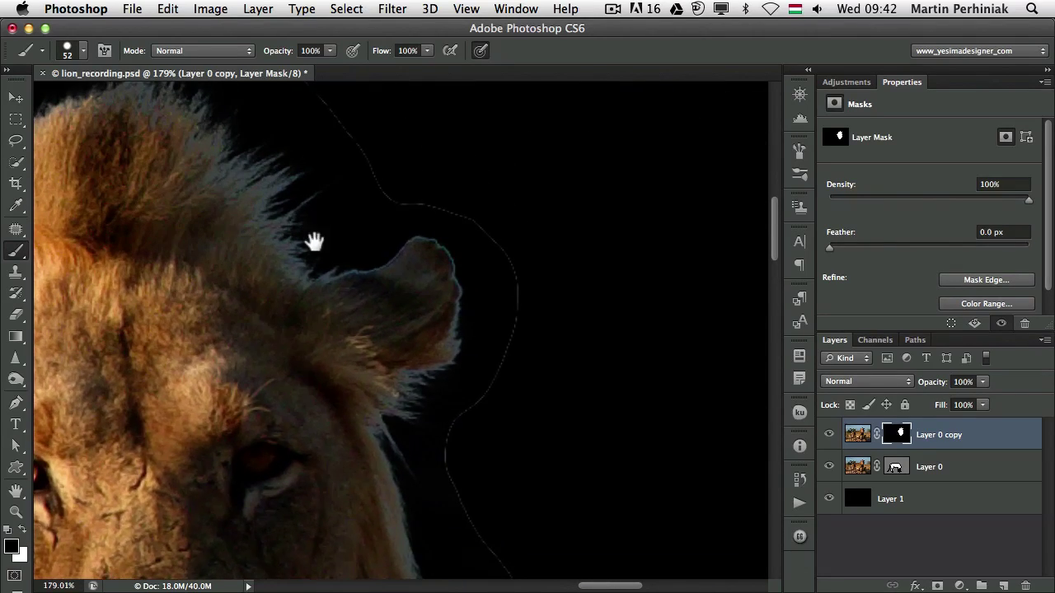
{"action": "left_click_drag", "start_coordinate": [314, 240], "coordinate": [376, 348]}
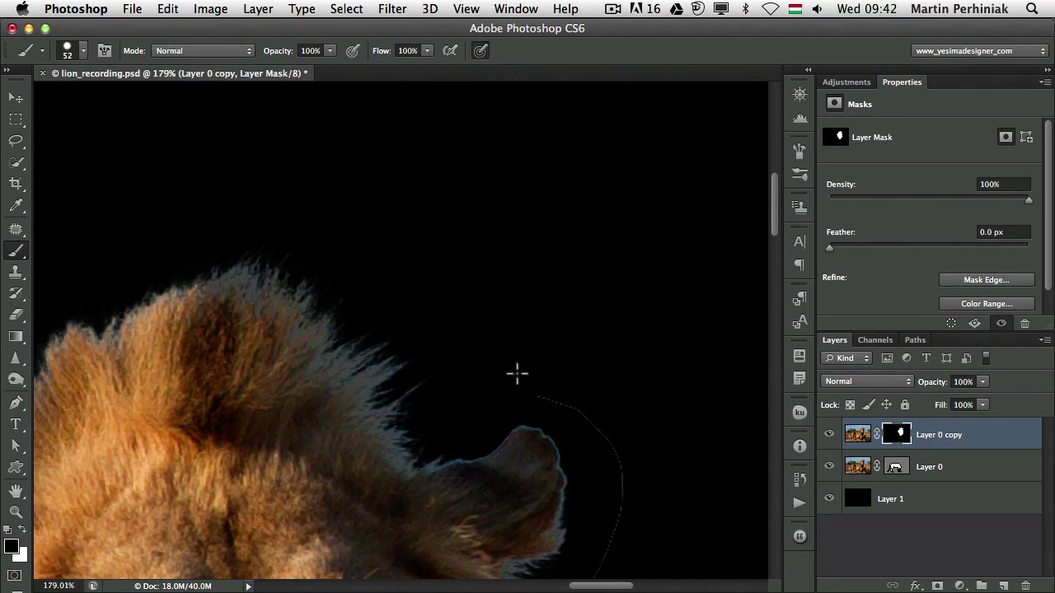
{"action": "scroll", "coordinate": [624, 394], "scroll_direction": "down", "scroll_amount": 10}
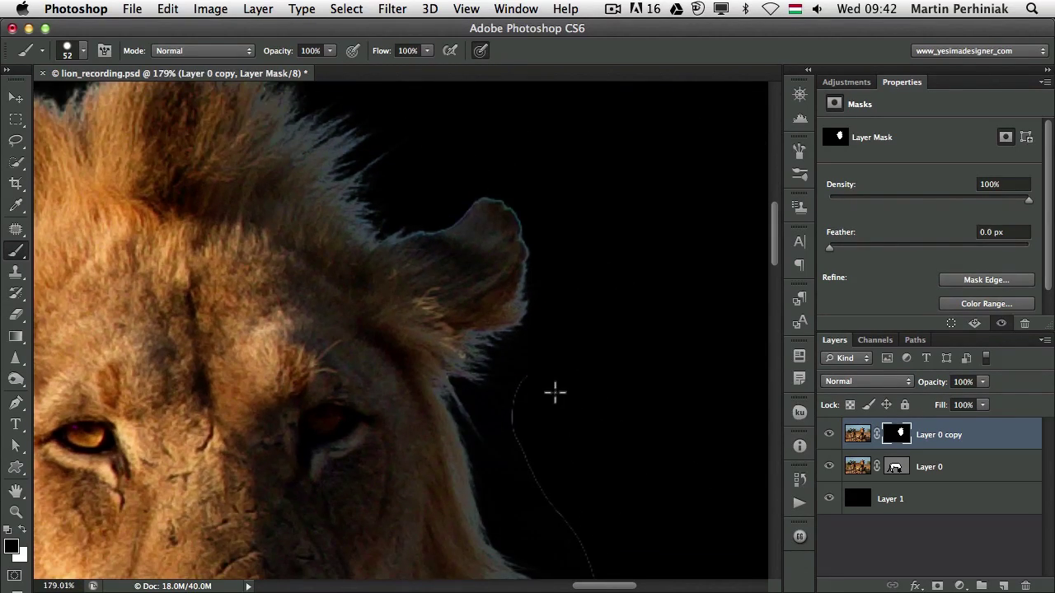
{"action": "left_click_drag", "start_coordinate": [580, 508], "coordinate": [554, 186]}
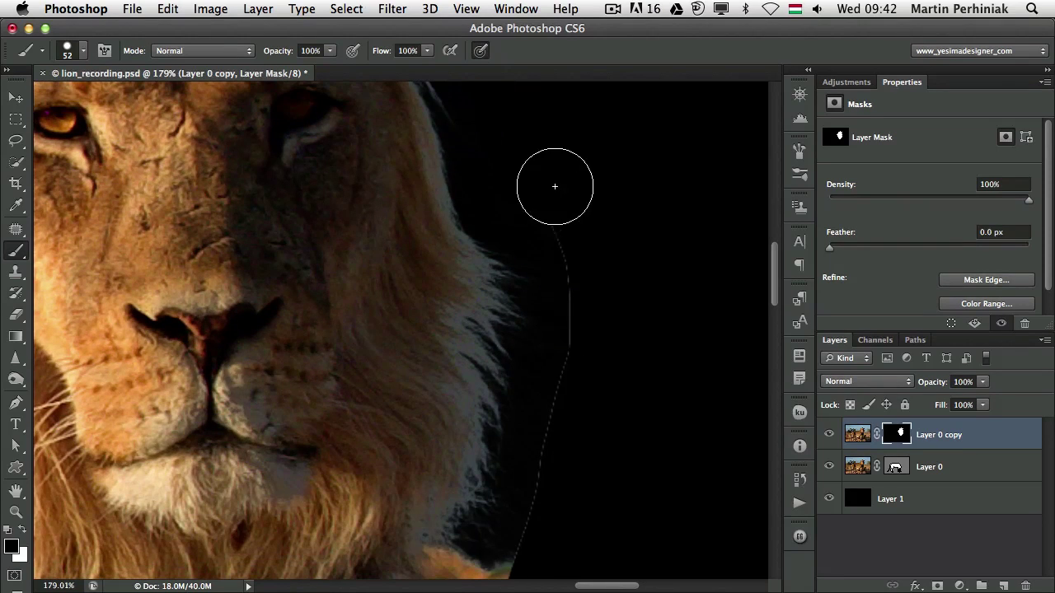
{"action": "left_click_drag", "start_coordinate": [573, 421], "coordinate": [596, 309]}
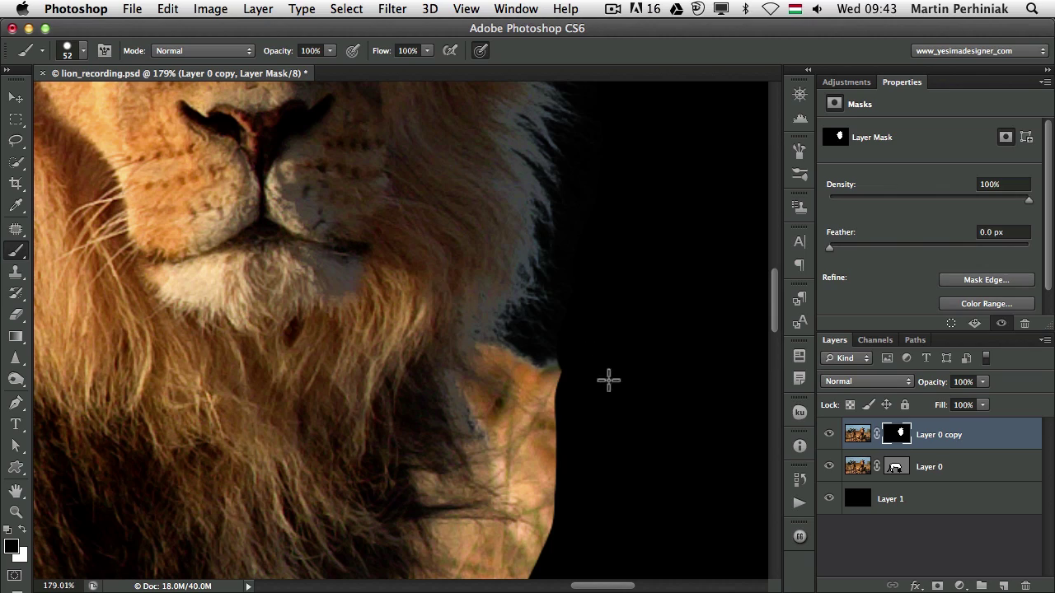
Step: Review the head cutout, then display the Layer 0 copy mask on its own and inspect the face and mane areas
{"action": "key", "text": "super+minus"}
{"action": "key", "text": "super+minus"}
{"action": "key", "text": "super+minus"}
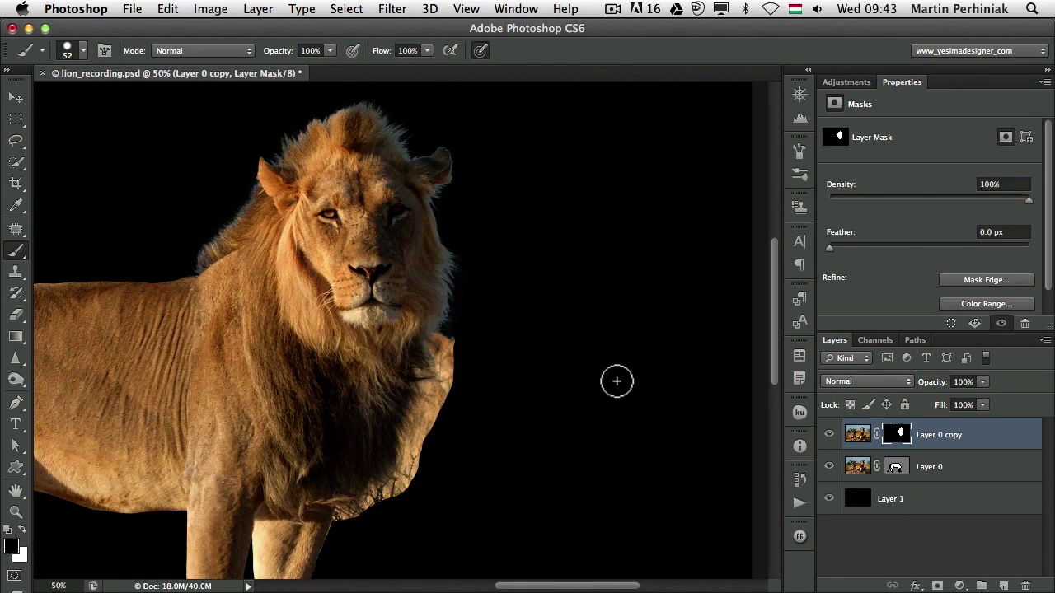
{"action": "mouse_move", "coordinate": [400, 353]}
{"action": "left_mouse_down"}
{"action": "mouse_move", "coordinate": [553, 341]}
{"action": "mouse_move", "coordinate": [366, 354]}
{"action": "left_mouse_up"}
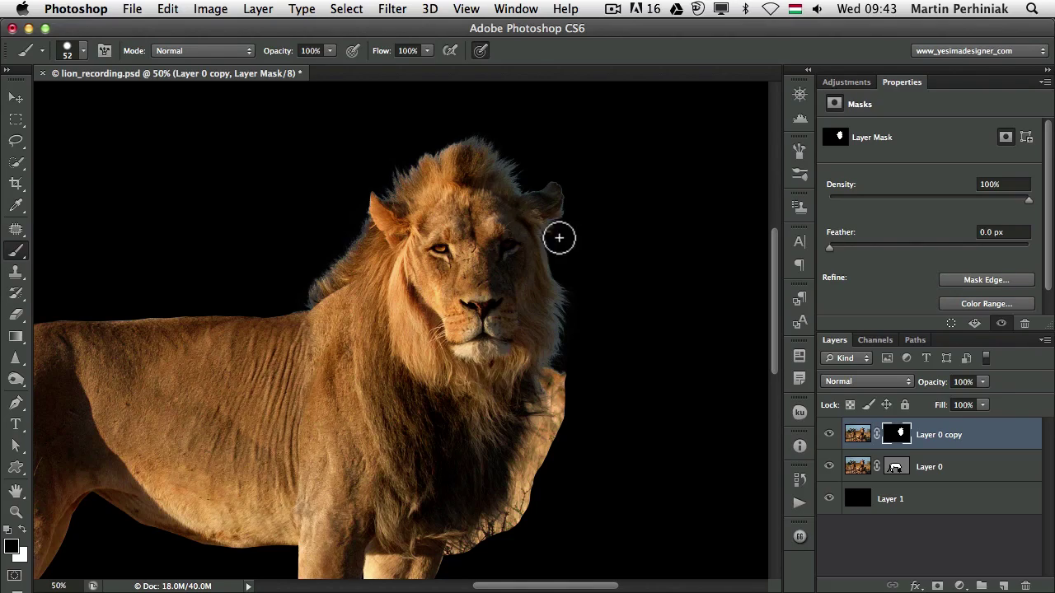
{"action": "mouse_move", "coordinate": [559, 238]}
{"action": "left_mouse_down"}
{"action": "mouse_move", "coordinate": [546, 255]}
{"action": "mouse_move", "coordinate": [565, 254]}
{"action": "left_mouse_up"}
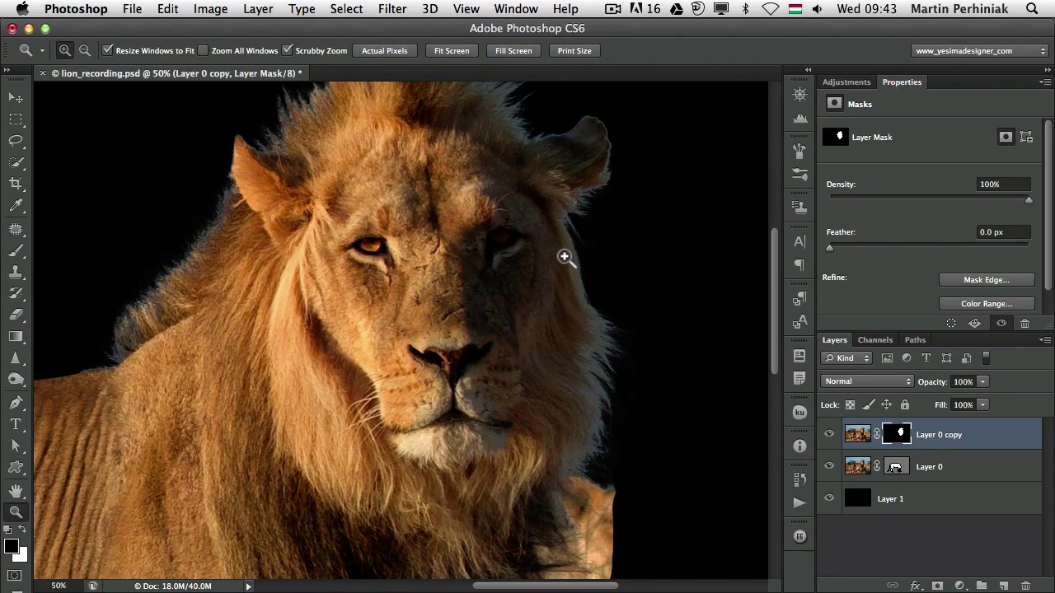
{"action": "left_click", "coordinate": [897, 434], "text": "alt"}
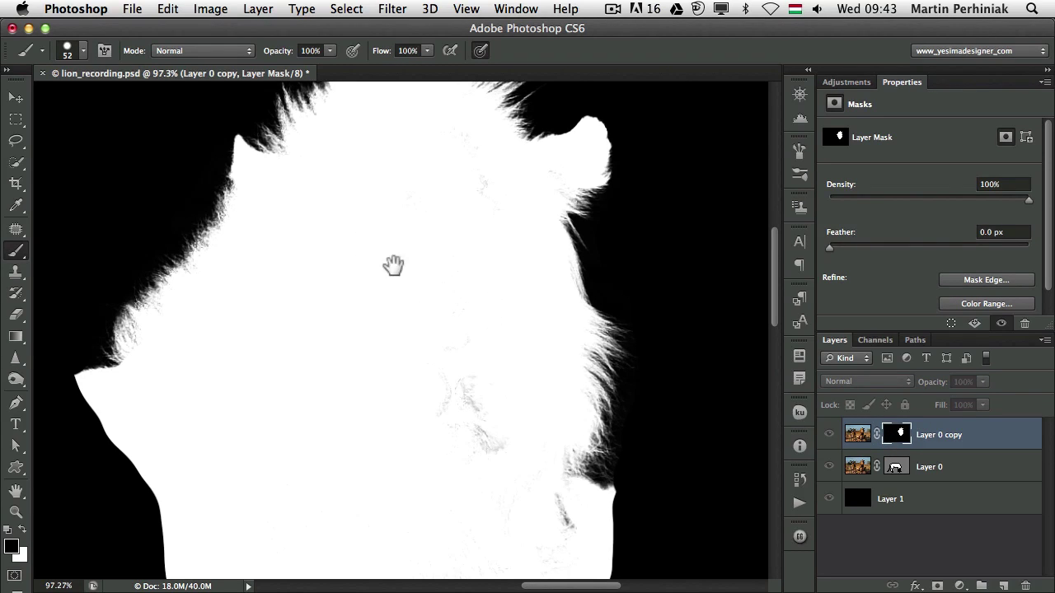
{"action": "left_click_drag", "start_coordinate": [393, 264], "coordinate": [455, 382]}
{"action": "left_click_drag", "start_coordinate": [505, 430], "coordinate": [513, 305]}
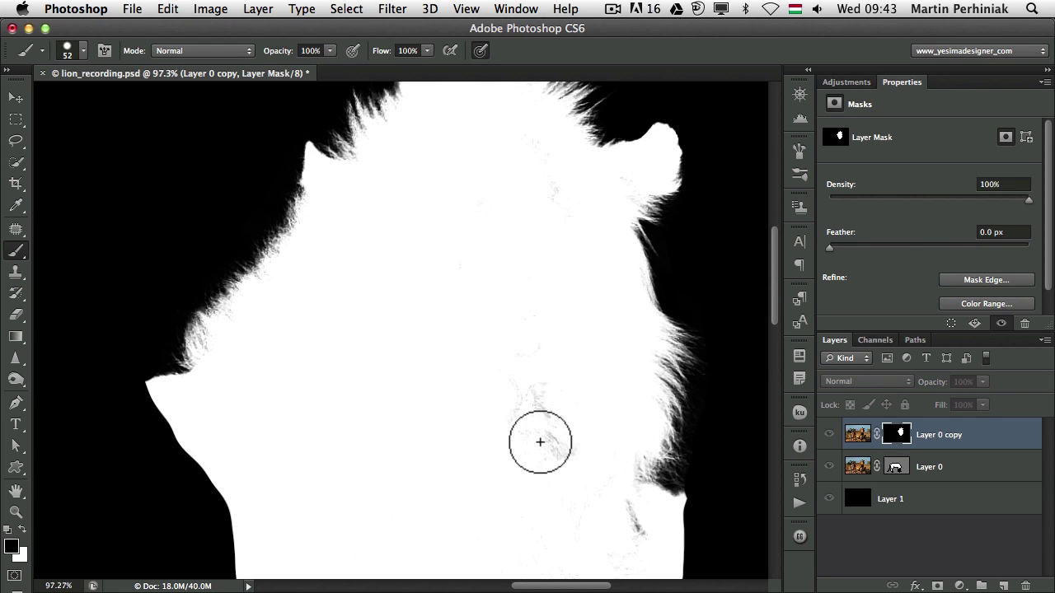
Step: Paint white with the 52 px brush over the grey specks inside the face and mane on the Layer 0 copy mask
{"action": "key", "text": "x"}
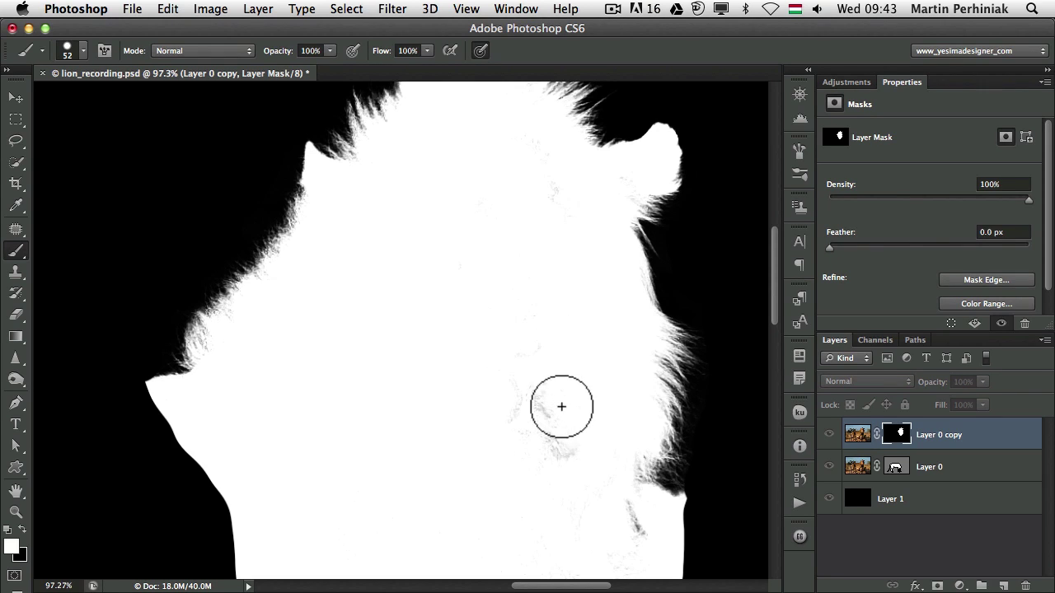
{"action": "mouse_move", "coordinate": [562, 406]}
{"action": "left_mouse_down"}
{"action": "mouse_move", "coordinate": [525, 416]}
{"action": "mouse_move", "coordinate": [519, 385]}
{"action": "mouse_move", "coordinate": [536, 413]}
{"action": "mouse_move", "coordinate": [521, 441]}
{"action": "mouse_move", "coordinate": [568, 460]}
{"action": "left_mouse_up"}
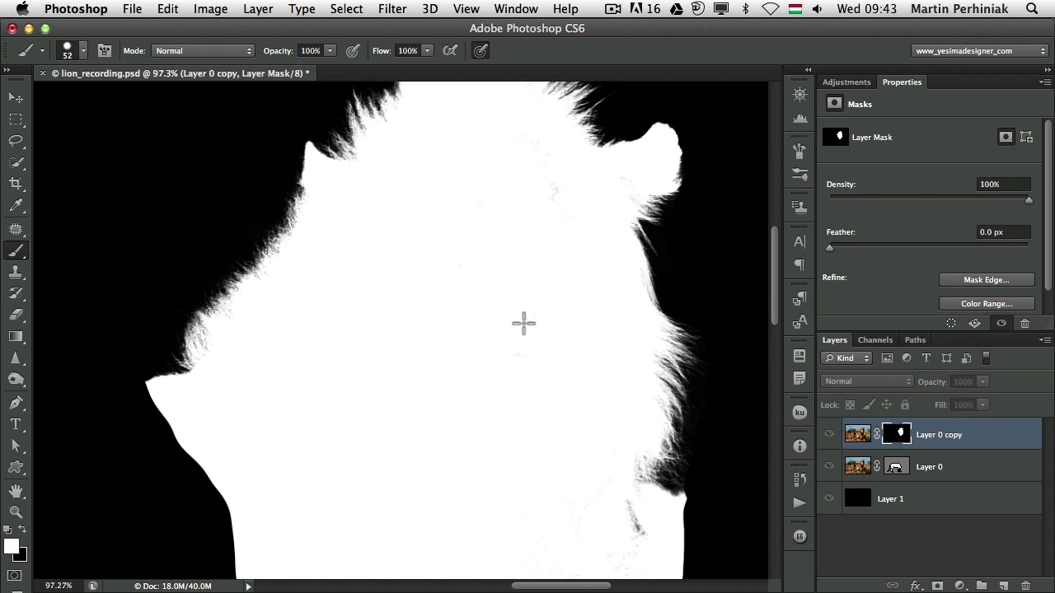
{"action": "left_click_drag", "start_coordinate": [513, 193], "coordinate": [535, 325]}
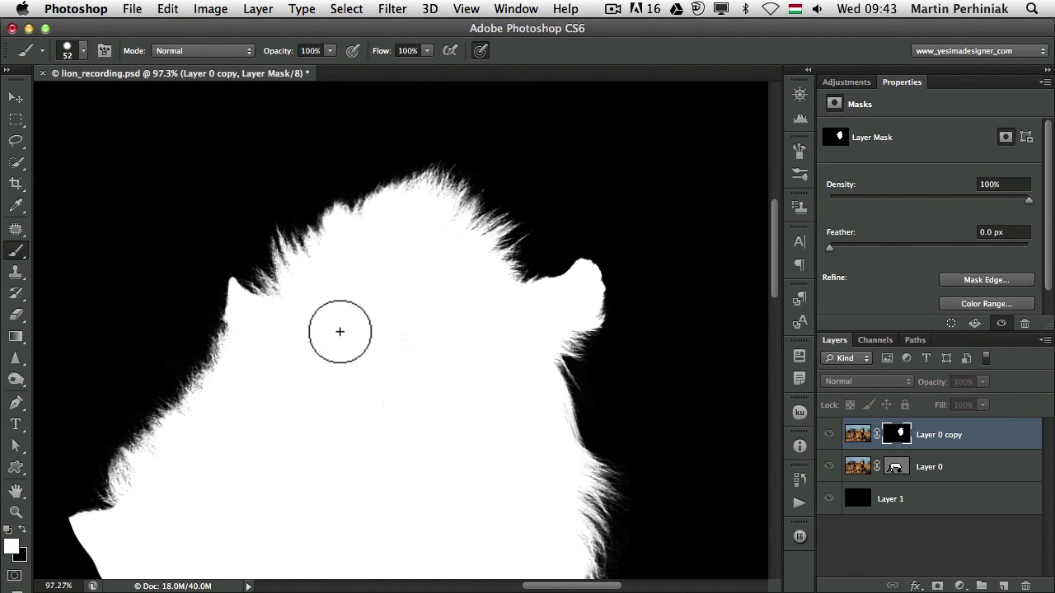
{"action": "mouse_move", "coordinate": [431, 460]}
{"action": "left_mouse_down"}
{"action": "mouse_move", "coordinate": [436, 223]}
{"action": "mouse_move", "coordinate": [436, 283]}
{"action": "mouse_move", "coordinate": [448, 260]}
{"action": "left_mouse_up"}
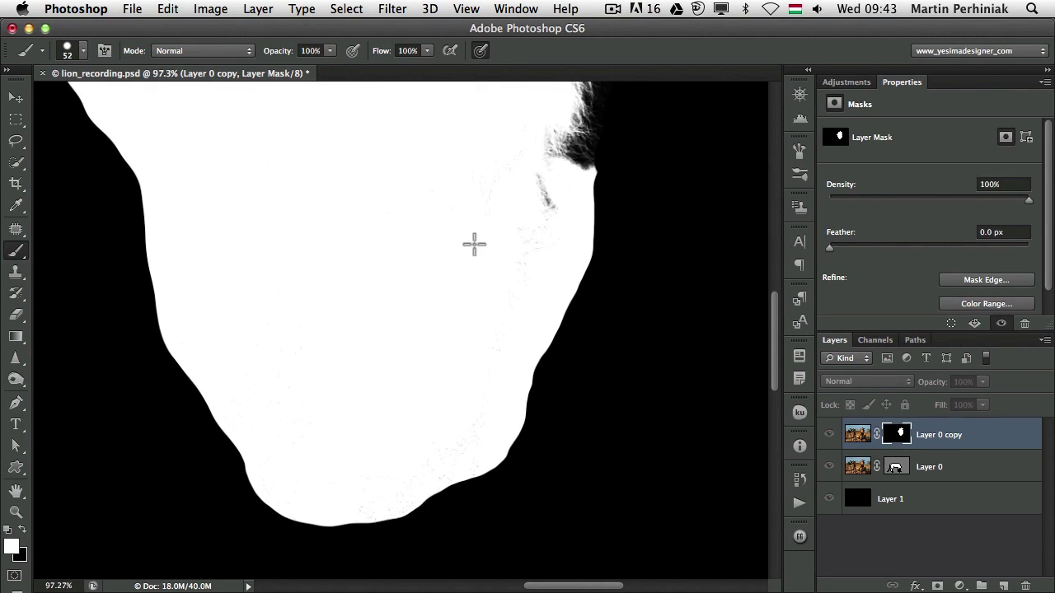
{"action": "left_click_drag", "start_coordinate": [376, 336], "coordinate": [377, 349]}
{"action": "key", "text": "super+minus"}
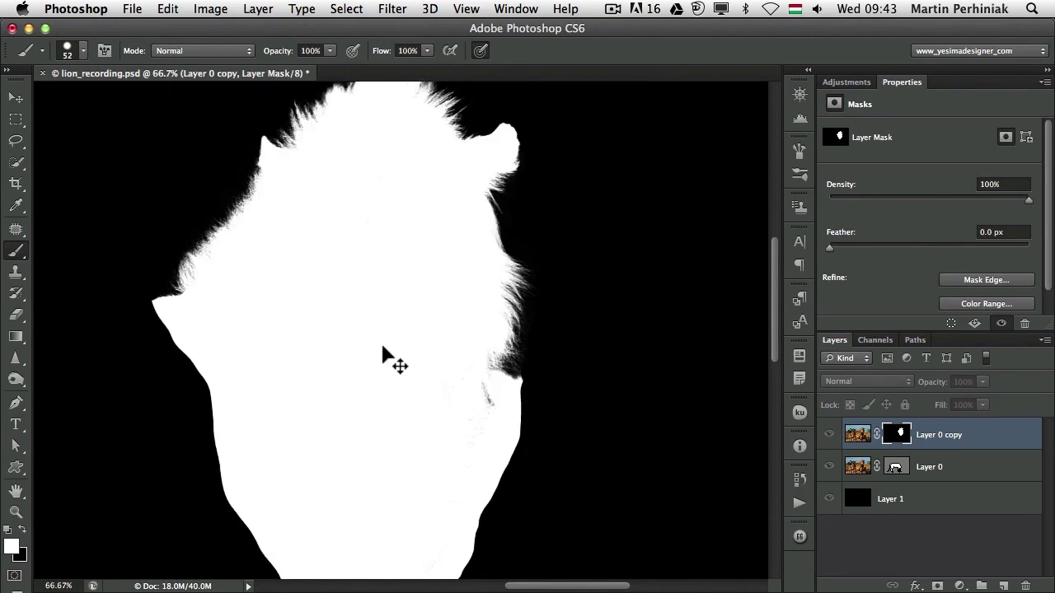
{"action": "key", "text": "super+minus"}
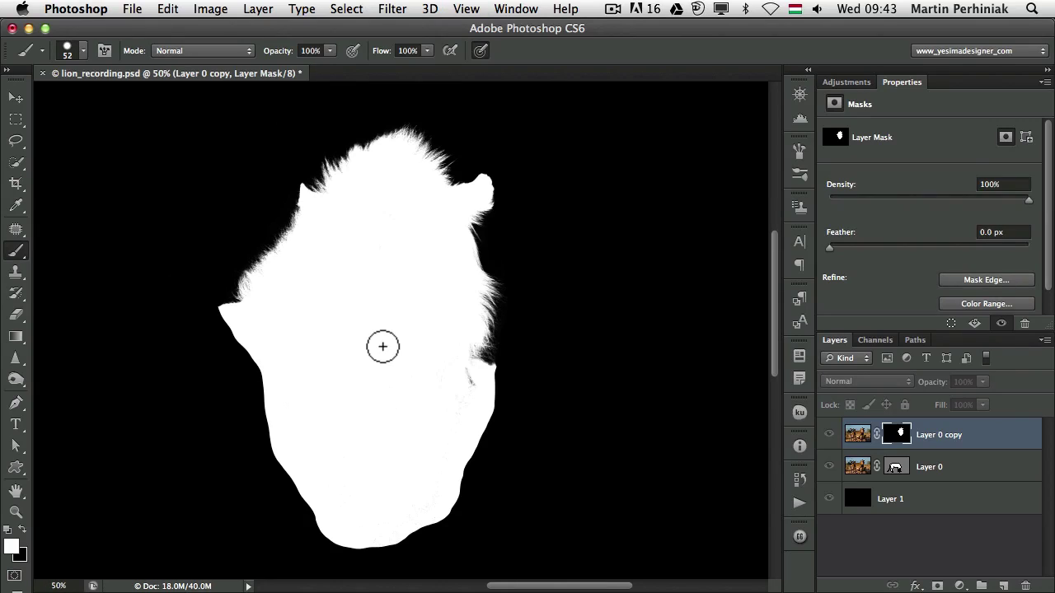
Step: Return to the normal image view and inspect the face, the mane edge and the leftover background beside the chest
{"action": "left_click", "coordinate": [897, 435], "text": "alt"}
{"action": "key", "text": "super+space"}
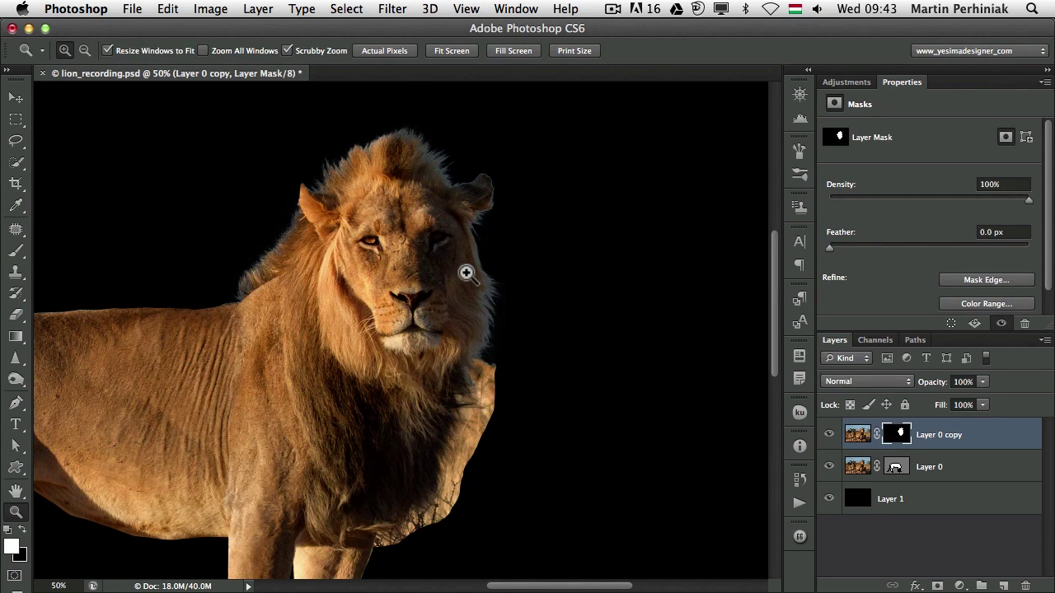
{"action": "left_click_drag", "start_coordinate": [466, 273], "coordinate": [535, 278]}
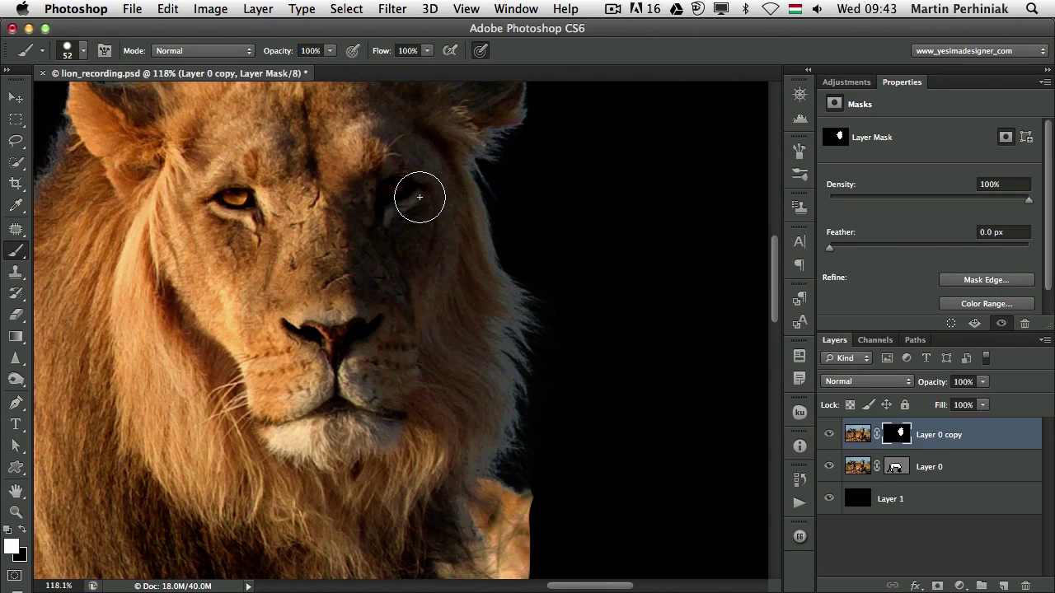
{"action": "key", "text": "super+minus"}
{"action": "key", "text": "super+minus"}
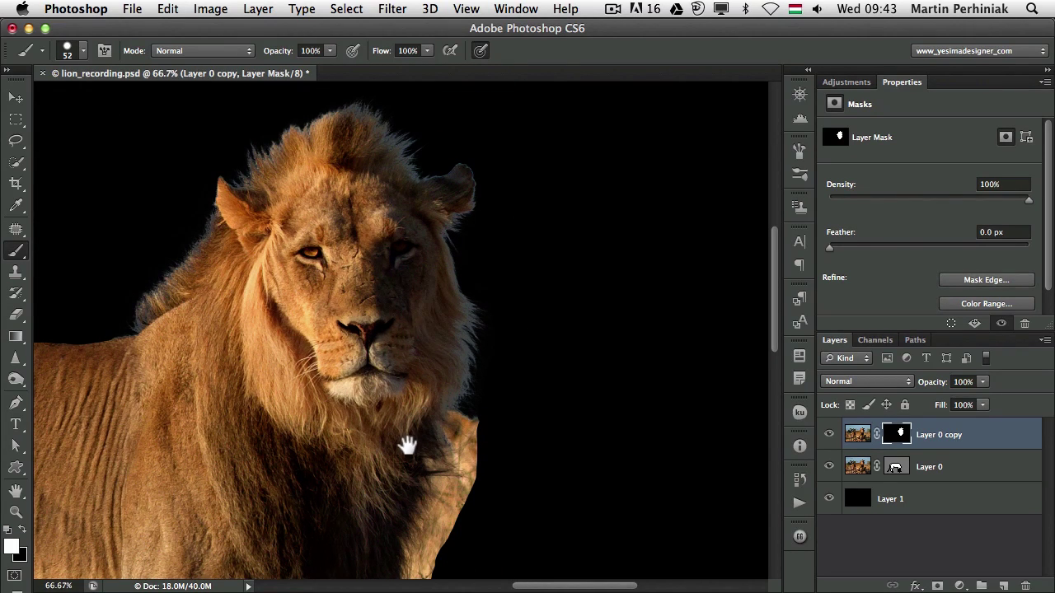
{"action": "mouse_move", "coordinate": [407, 443]}
{"action": "left_mouse_down"}
{"action": "mouse_move", "coordinate": [471, 256]}
{"action": "mouse_move", "coordinate": [487, 299]}
{"action": "left_mouse_up"}
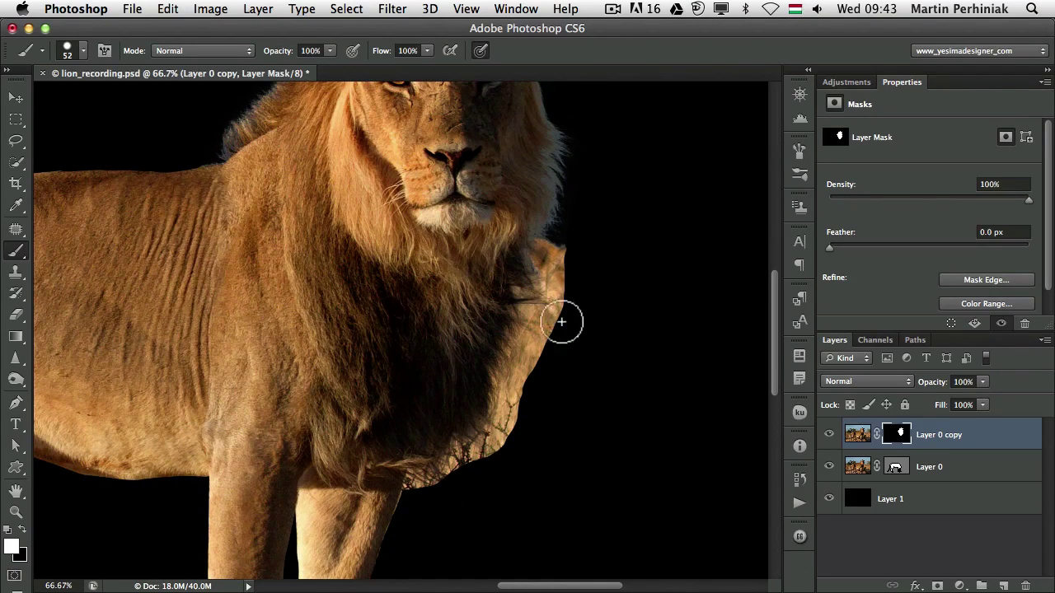
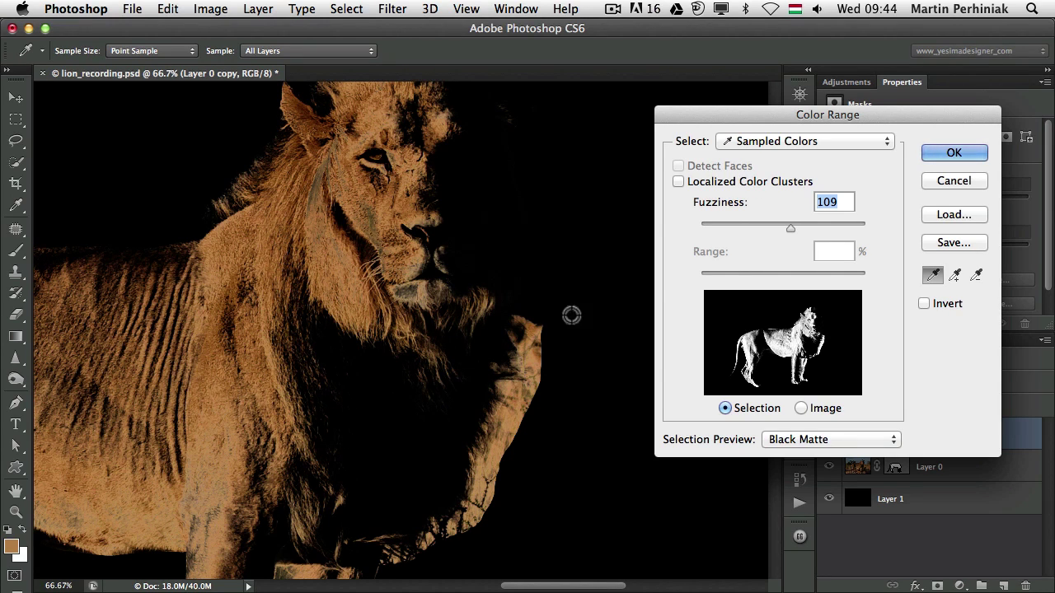
Step: Dismiss Color Range without applying it and lasso loosely around the leftover background beside the chest mane
{"action": "left_click", "coordinate": [956, 179]}
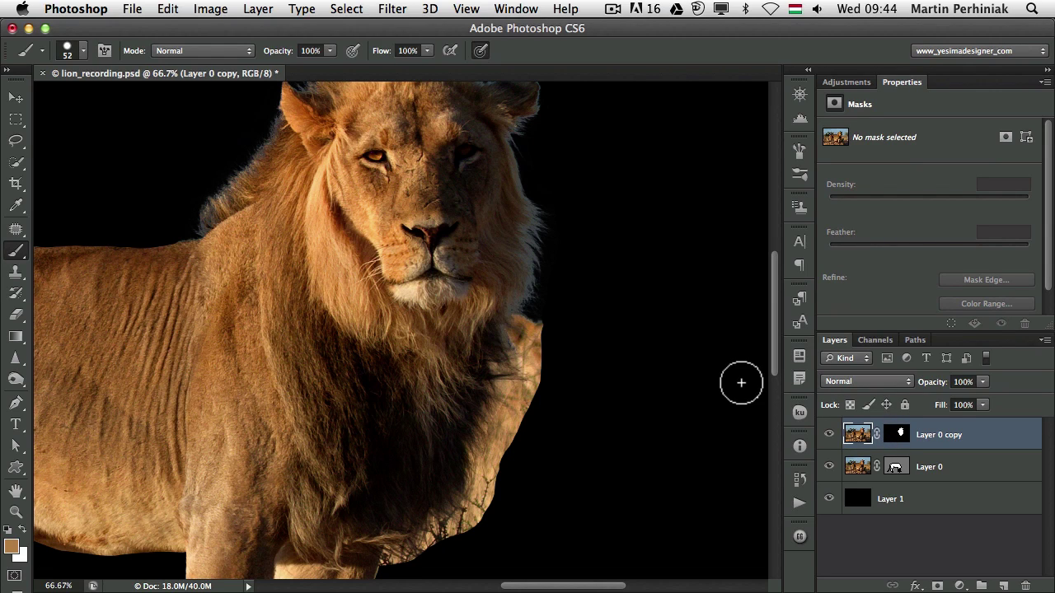
{"action": "key", "text": "l"}
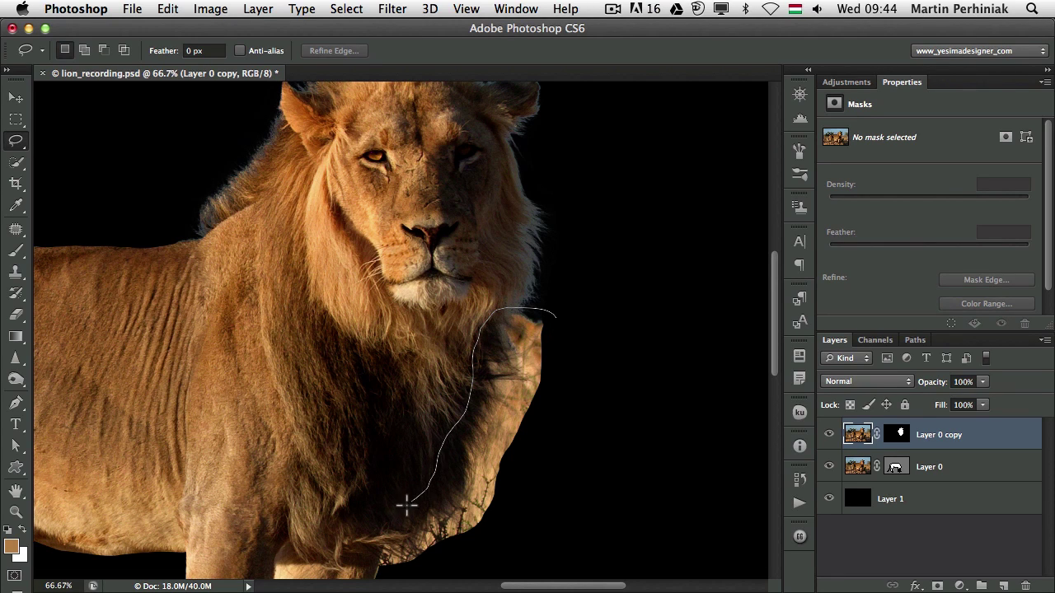
{"action": "mouse_move", "coordinate": [388, 565]}
{"action": "left_mouse_down"}
{"action": "mouse_move", "coordinate": [426, 567]}
{"action": "mouse_move", "coordinate": [479, 541]}
{"action": "mouse_move", "coordinate": [534, 466]}
{"action": "mouse_move", "coordinate": [574, 385]}
{"action": "mouse_move", "coordinate": [573, 317]}
{"action": "left_mouse_up"}
{"action": "scroll", "coordinate": [544, 463], "scroll_direction": "down", "scroll_amount": 3}
{"action": "scroll", "coordinate": [544, 463], "scroll_direction": "left", "scroll_amount": 5}
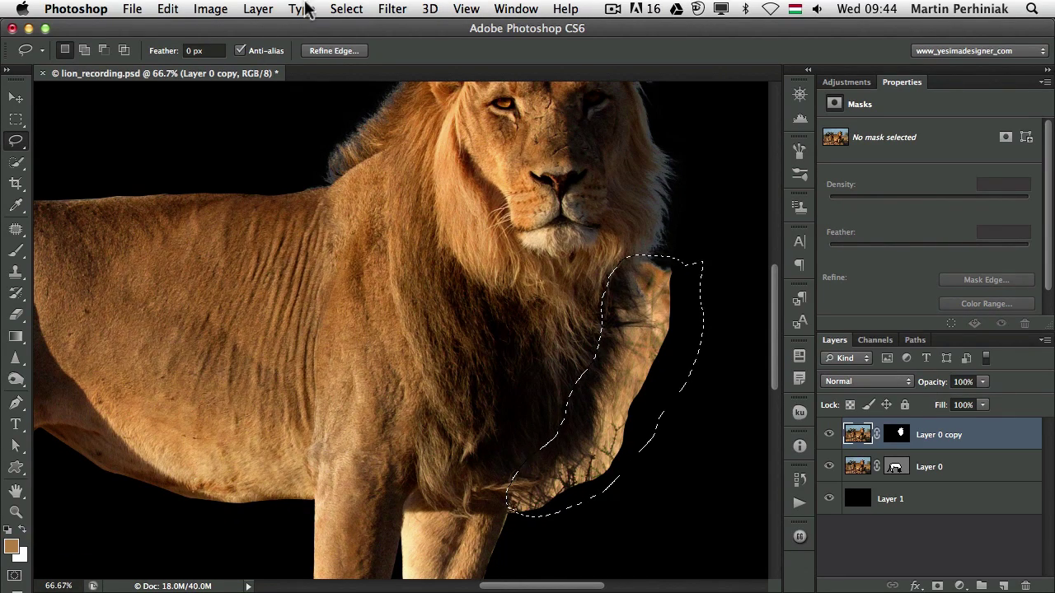
Step: Select the tan background inside the lassoed area with Color Range by sampling its colour, using the Black Matte preview
{"action": "left_click", "coordinate": [346, 9]}
{"action": "left_click", "coordinate": [355, 169]}
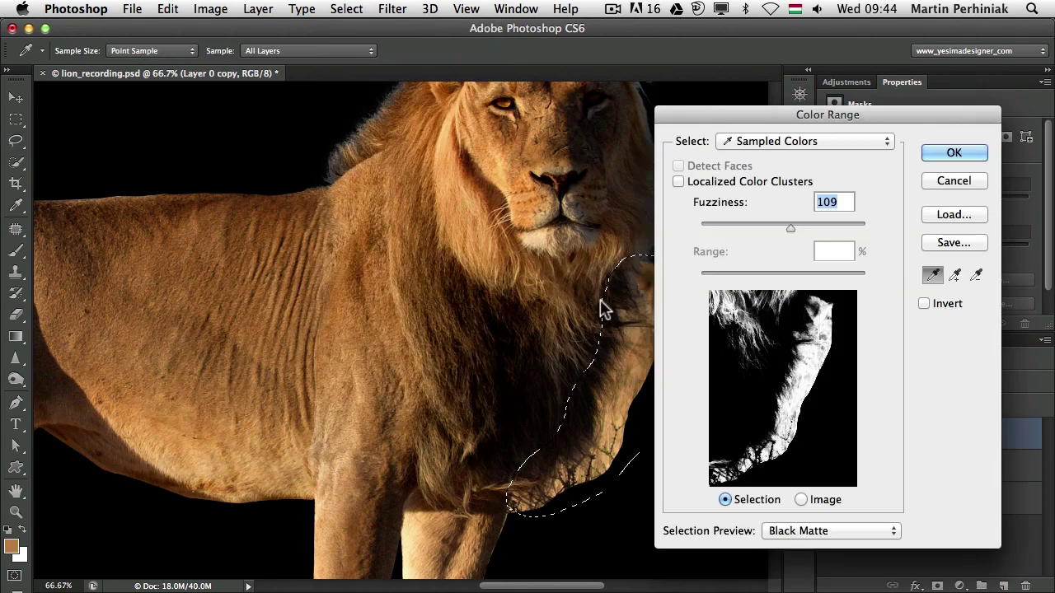
{"action": "scroll", "coordinate": [501, 401], "scroll_direction": "right", "scroll_amount": 8}
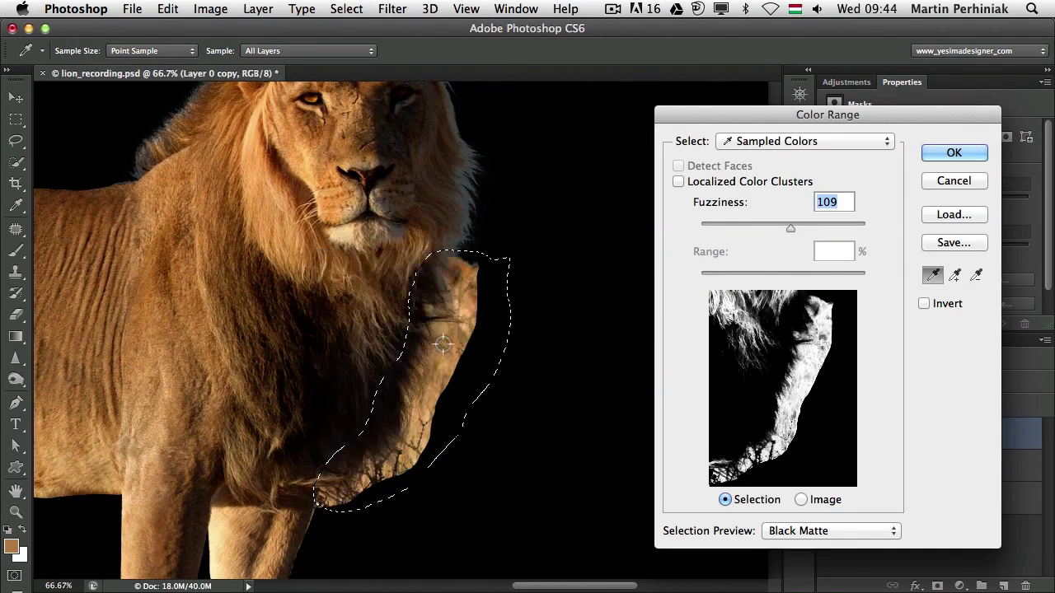
{"action": "left_click", "coordinate": [433, 338]}
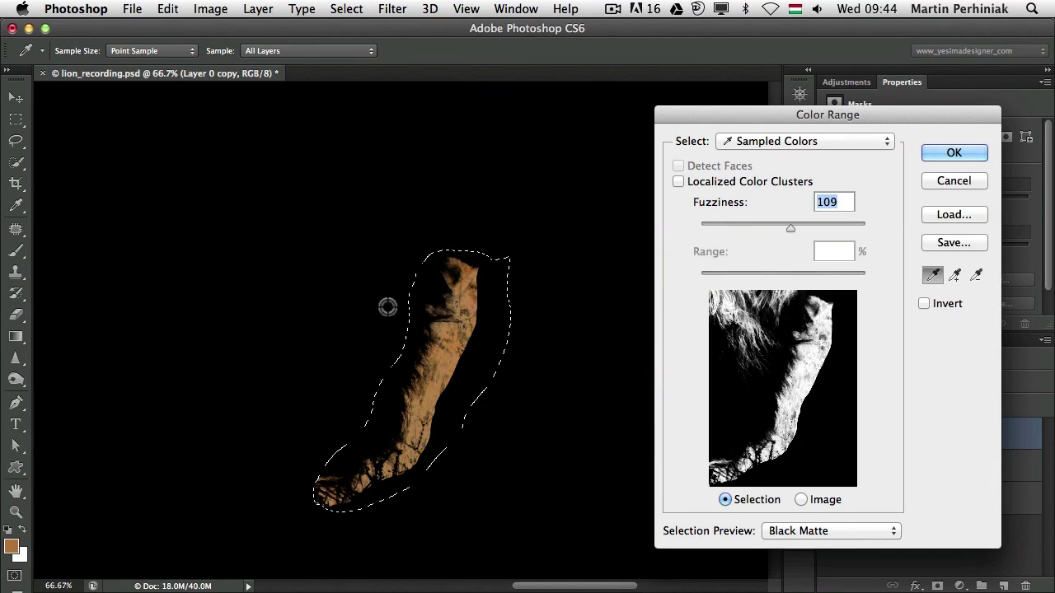
{"action": "left_click", "coordinate": [437, 344]}
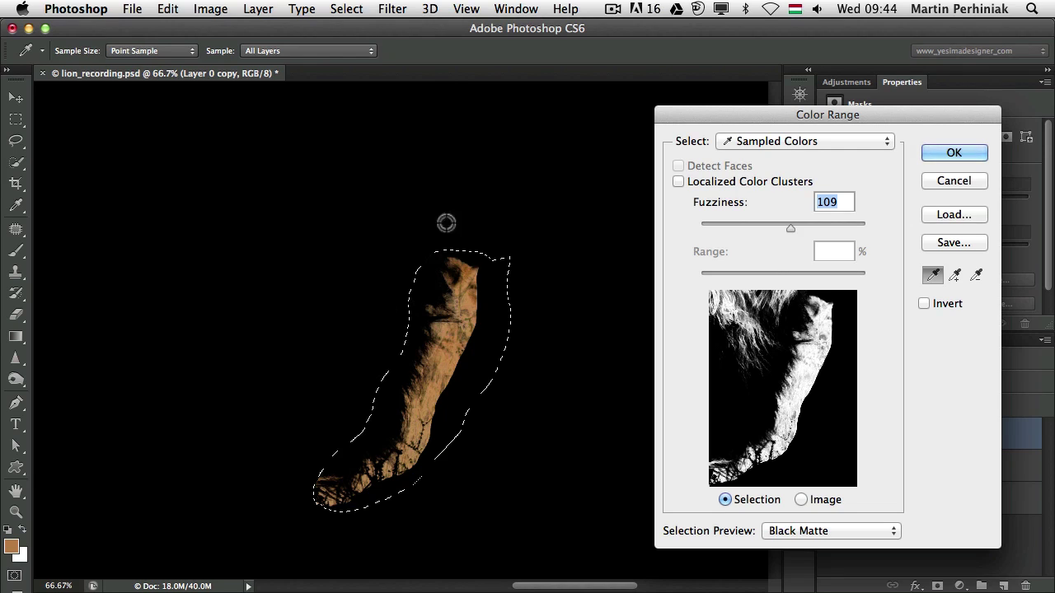
{"action": "left_click", "coordinate": [466, 306]}
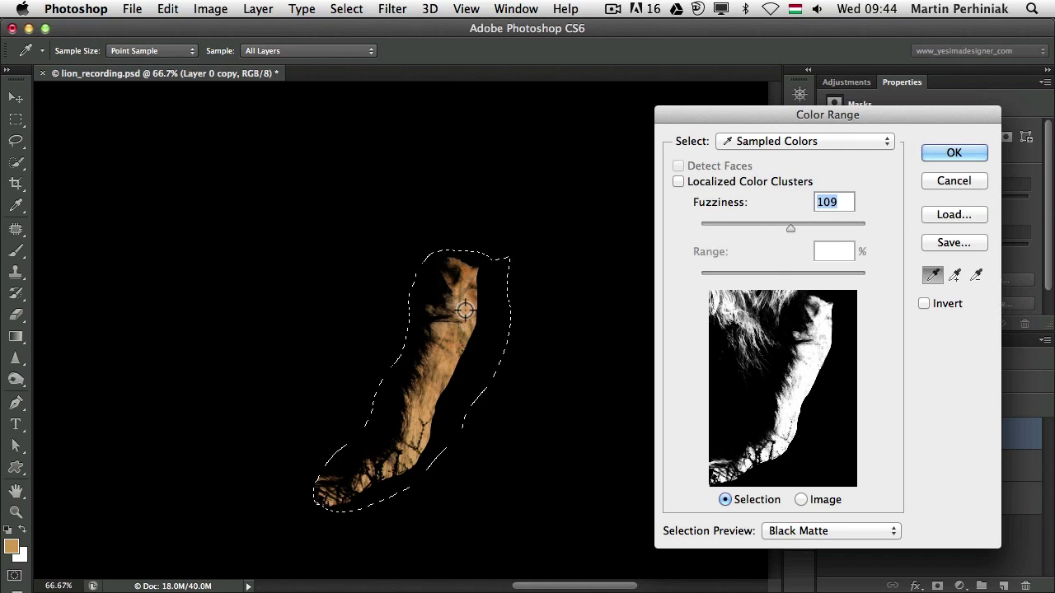
{"action": "left_click", "coordinate": [467, 284]}
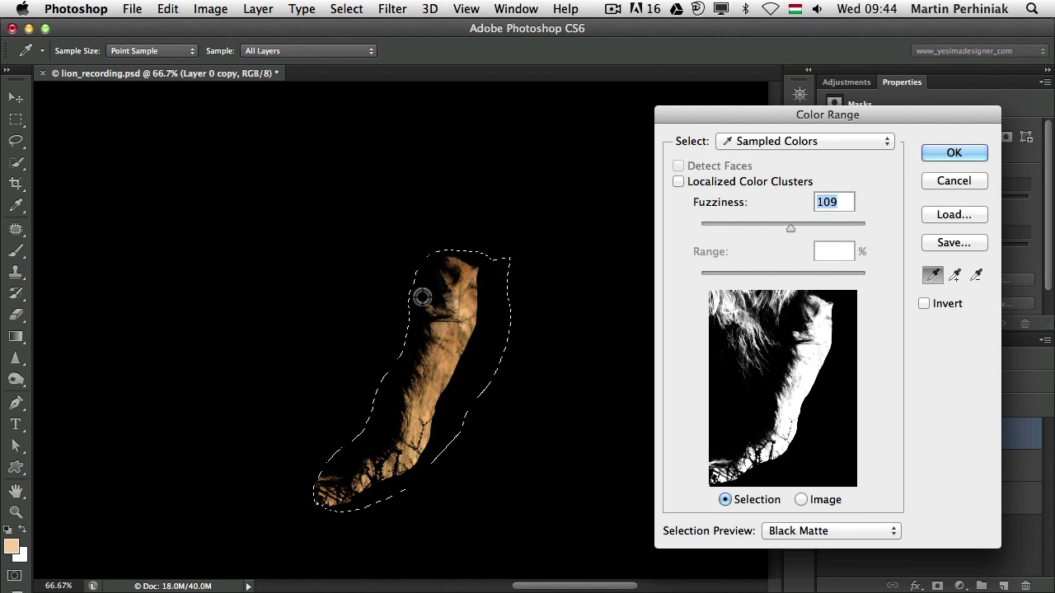
{"action": "left_click", "coordinate": [953, 154]}
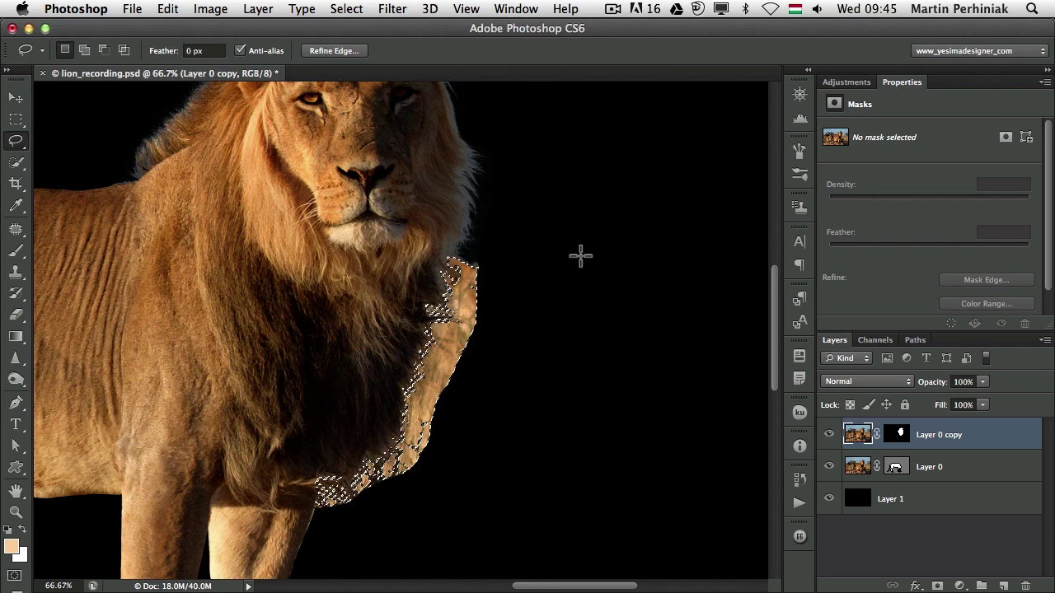
Step: Fill the selected background beside the chest with black on the Layer 0 copy mask and deselect
{"action": "left_click", "coordinate": [895, 437]}
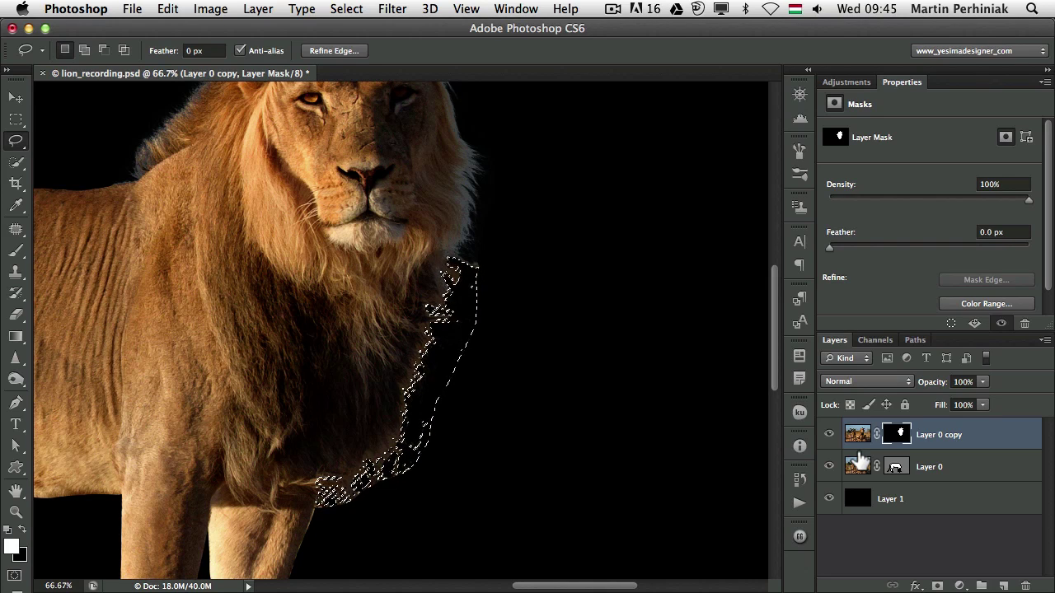
{"action": "key", "text": "super+d"}
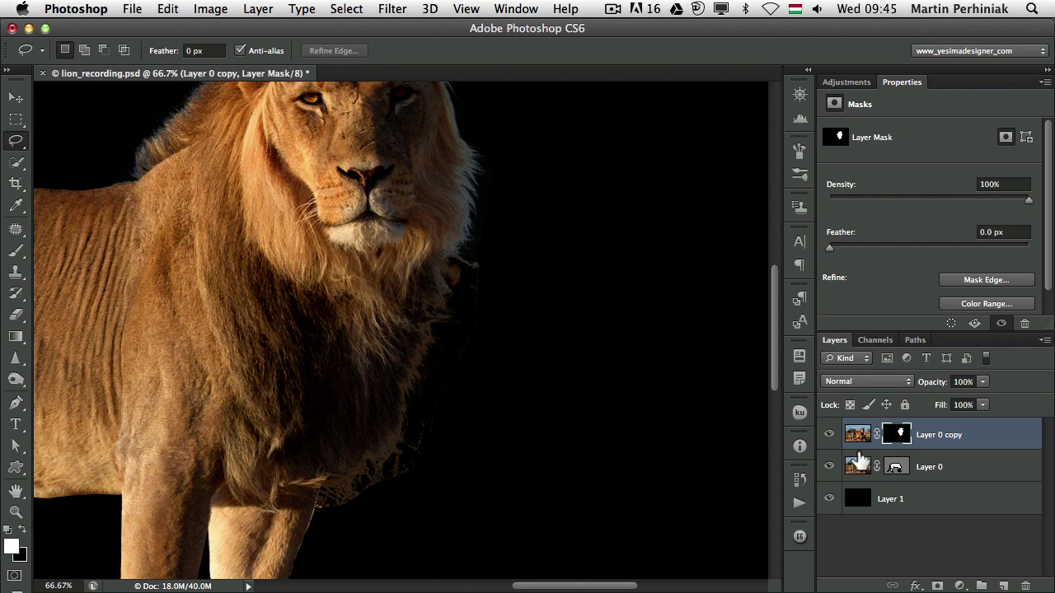
Step: Display the Layer 0 copy mask alone and paint black with the 52 px brush over the thin outline and specks beside the chest mane
{"action": "left_click", "coordinate": [899, 435], "text": "alt"}
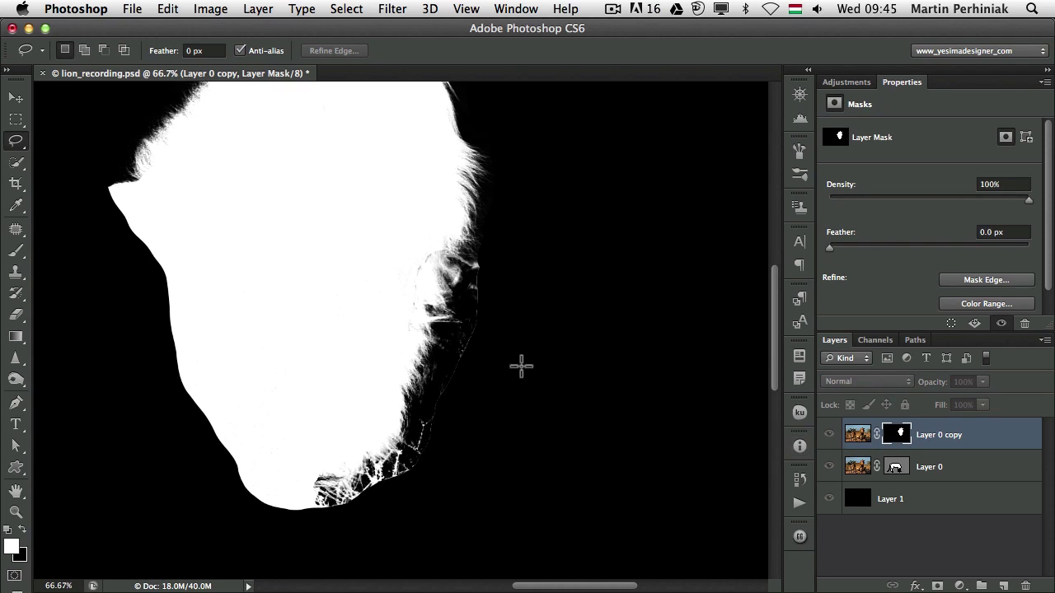
{"action": "key", "text": "super+space"}
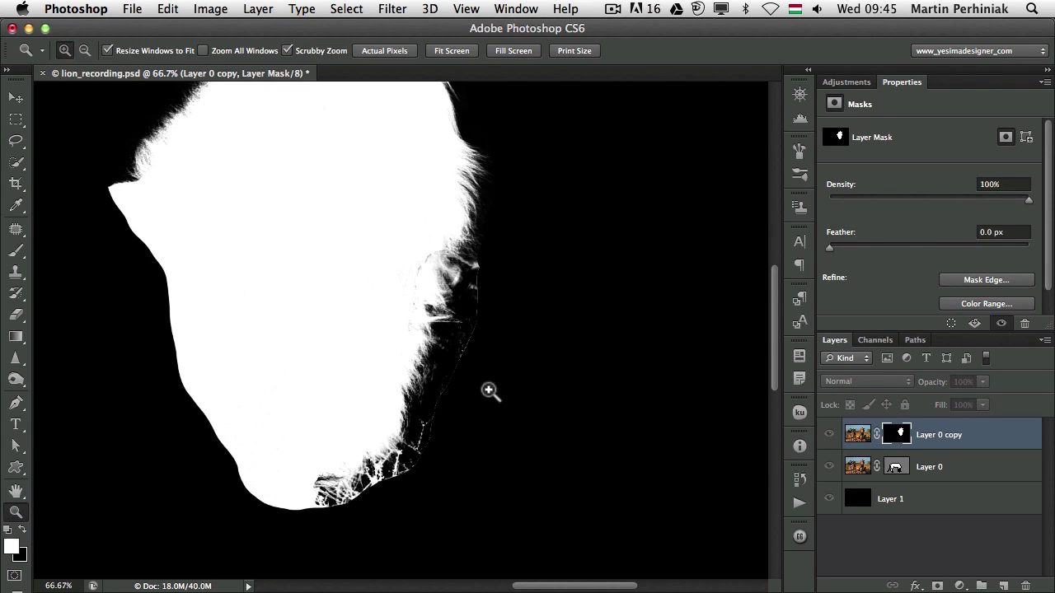
{"action": "left_click_drag", "start_coordinate": [476, 389], "coordinate": [513, 389]}
{"action": "key", "text": "b"}
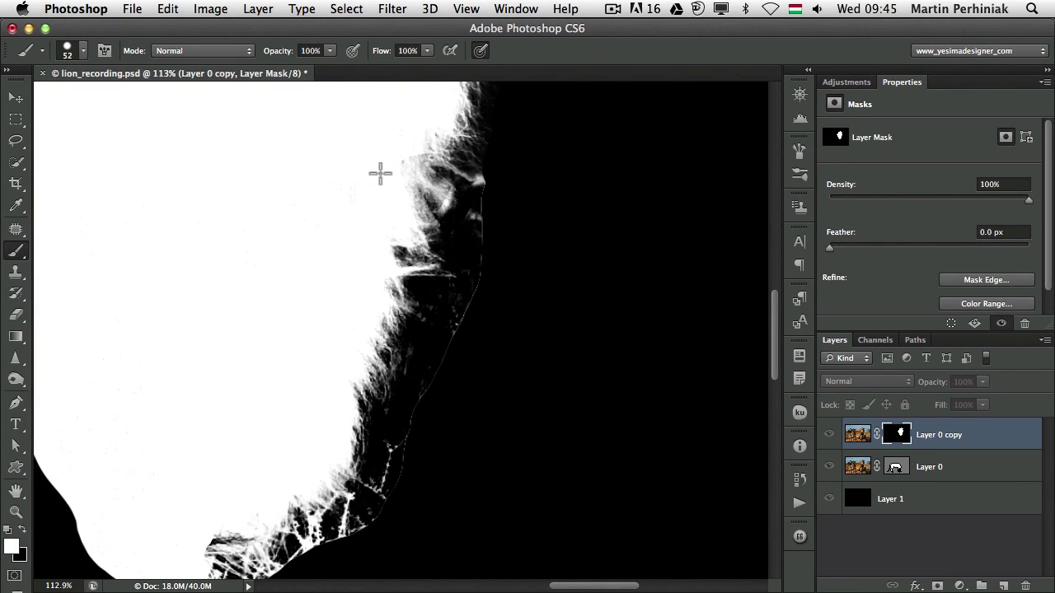
{"action": "key", "text": "space"}
{"action": "left_click_drag", "start_coordinate": [184, 365], "coordinate": [209, 306]}
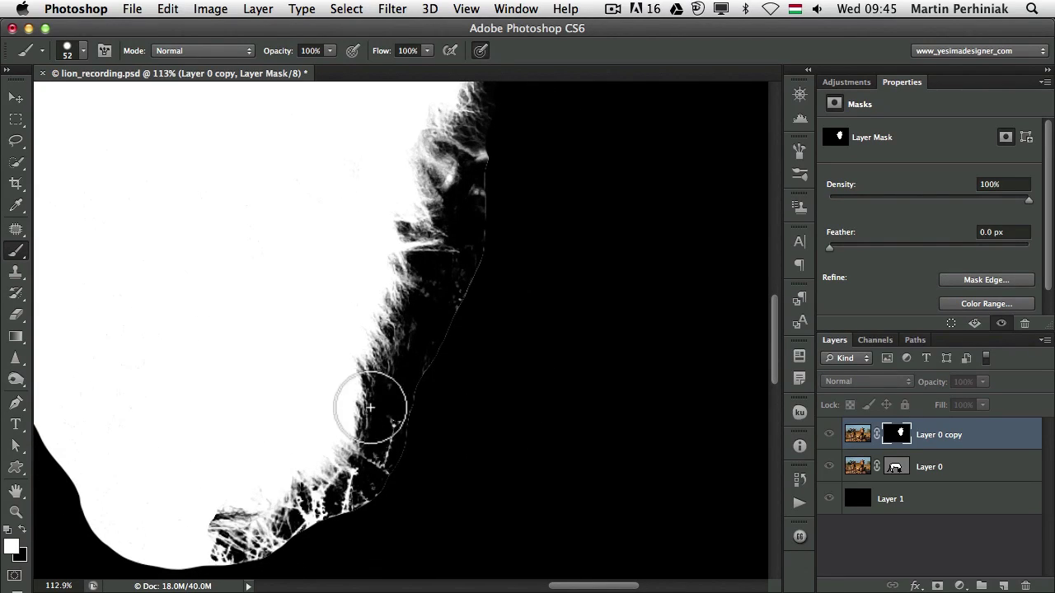
{"action": "key", "text": "x"}
{"action": "mouse_move", "coordinate": [416, 425]}
{"action": "left_mouse_down"}
{"action": "mouse_move", "coordinate": [386, 508]}
{"action": "mouse_move", "coordinate": [392, 469]}
{"action": "mouse_move", "coordinate": [373, 498]}
{"action": "left_mouse_up"}
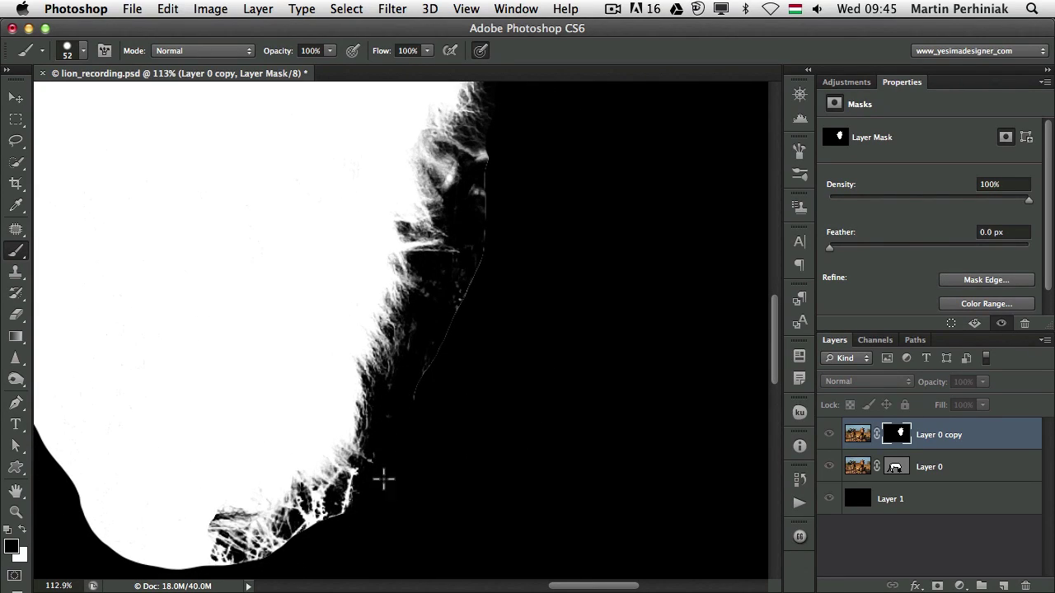
{"action": "mouse_move", "coordinate": [383, 462]}
{"action": "left_mouse_down"}
{"action": "mouse_move", "coordinate": [425, 386]}
{"action": "mouse_move", "coordinate": [400, 401]}
{"action": "left_mouse_up"}
{"action": "mouse_move", "coordinate": [437, 325]}
{"action": "left_mouse_down"}
{"action": "mouse_move", "coordinate": [488, 273]}
{"action": "mouse_move", "coordinate": [487, 215]}
{"action": "mouse_move", "coordinate": [505, 154]}
{"action": "left_mouse_up"}
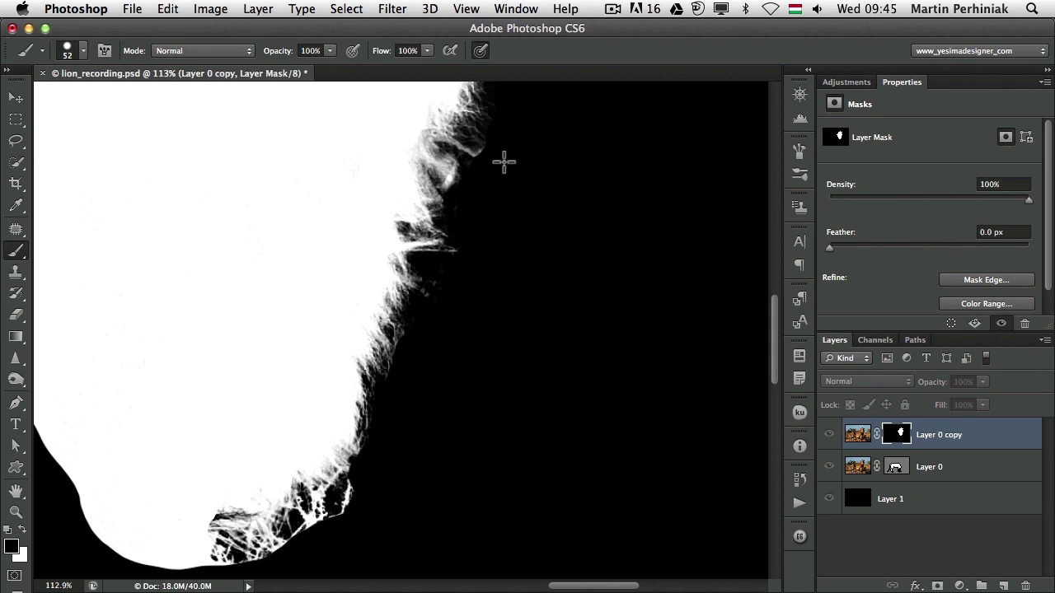
Step: Soften the brush, enlarge it to 83 px and paint black over the stray remnants along the upper chest mane edge
{"action": "left_click_drag", "start_coordinate": [447, 305], "coordinate": [525, 309]}
{"action": "left_click_drag", "start_coordinate": [572, 336], "coordinate": [581, 365], "text": "ctrl+alt"}
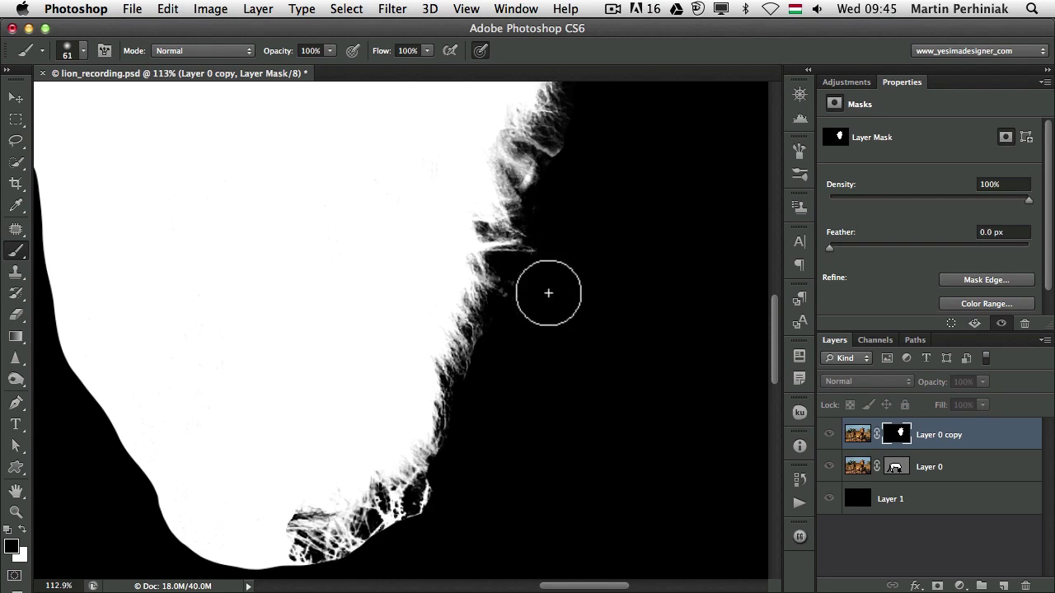
{"action": "left_click_drag", "start_coordinate": [544, 268], "coordinate": [560, 277], "text": "ctrl+alt"}
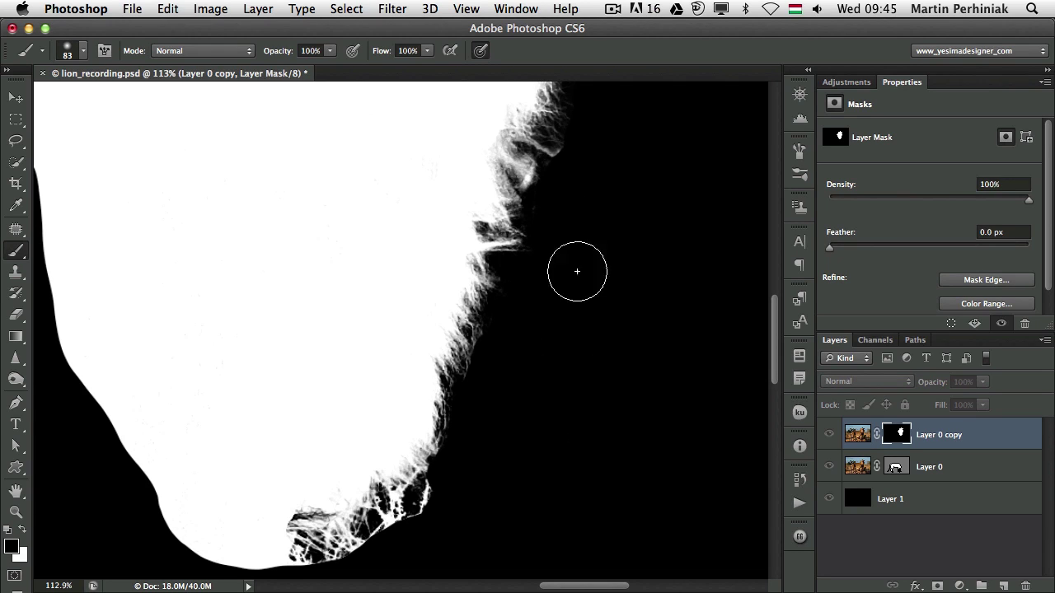
{"action": "mouse_move", "coordinate": [561, 185]}
{"action": "left_mouse_down"}
{"action": "mouse_move", "coordinate": [546, 193]}
{"action": "mouse_move", "coordinate": [544, 183]}
{"action": "mouse_move", "coordinate": [547, 193]}
{"action": "left_mouse_up"}
{"action": "left_click_drag", "start_coordinate": [536, 263], "coordinate": [534, 277]}
Step: Reduce the soft brush to 58 px and paint black over the twig remnants along the lower chest edge of the mask
{"action": "mouse_move", "coordinate": [512, 480]}
{"action": "left_mouse_down"}
{"action": "mouse_move", "coordinate": [436, 502]}
{"action": "mouse_move", "coordinate": [445, 500]}
{"action": "mouse_move", "coordinate": [401, 537]}
{"action": "mouse_move", "coordinate": [483, 446]}
{"action": "mouse_move", "coordinate": [464, 467]}
{"action": "mouse_move", "coordinate": [436, 470]}
{"action": "mouse_move", "coordinate": [441, 457]}
{"action": "mouse_move", "coordinate": [431, 476]}
{"action": "left_mouse_up"}
{"action": "key", "text": "["}
{"action": "key", "text": "["}
{"action": "key", "text": "["}
{"action": "mouse_move", "coordinate": [500, 429]}
{"action": "left_mouse_down"}
{"action": "mouse_move", "coordinate": [508, 417]}
{"action": "mouse_move", "coordinate": [496, 402]}
{"action": "left_mouse_up"}
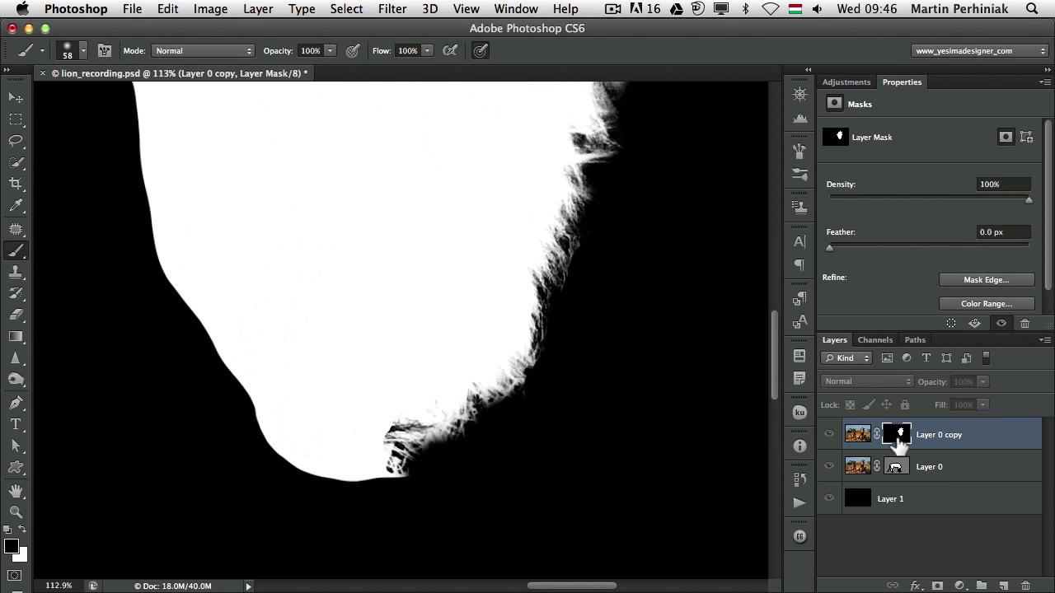
Step: Return to the normal image view and paint out the last background remnants above the front leg with a 40 px brush
{"action": "left_click", "coordinate": [898, 438], "text": "alt"}
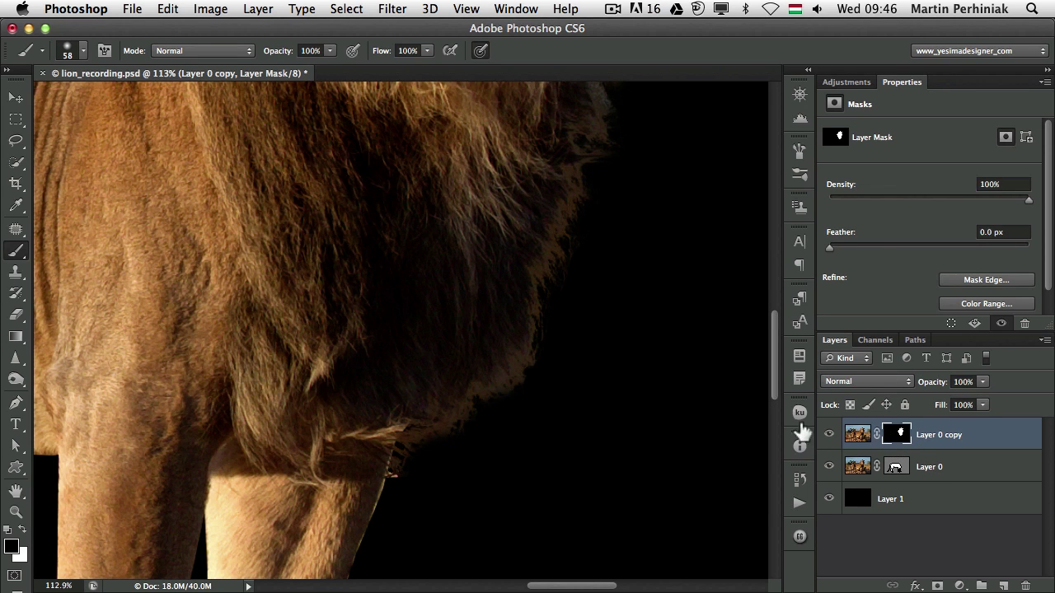
{"action": "mouse_move", "coordinate": [465, 441]}
{"action": "left_mouse_down"}
{"action": "mouse_move", "coordinate": [469, 459]}
{"action": "mouse_move", "coordinate": [470, 448]}
{"action": "left_mouse_up"}
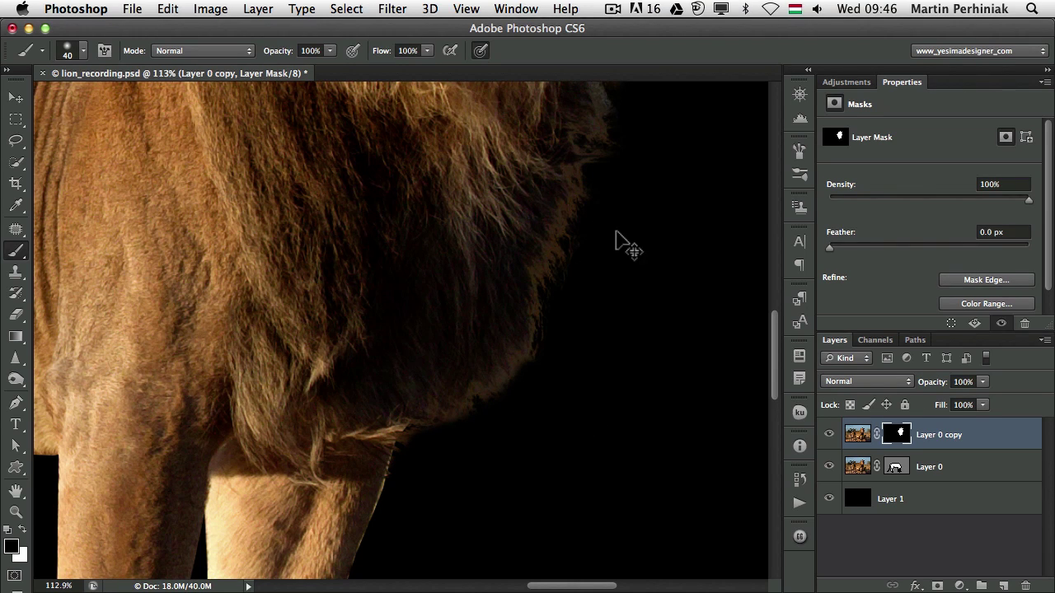
{"action": "key", "text": "super+minus"}
{"action": "key", "text": "super+minus"}
{"action": "key", "text": "super+minus"}
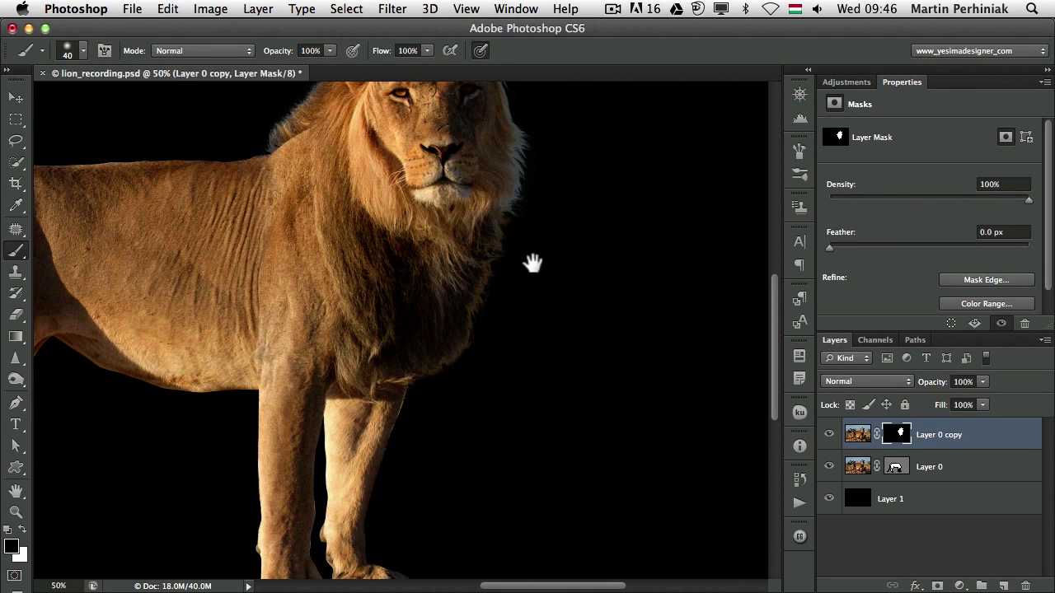
Step: Inspect the cutout lion and its furry edges, then the Layer 0 copy mask on its own, and return to the image
{"action": "key", "text": "space"}
{"action": "left_click_drag", "start_coordinate": [478, 238], "coordinate": [542, 366]}
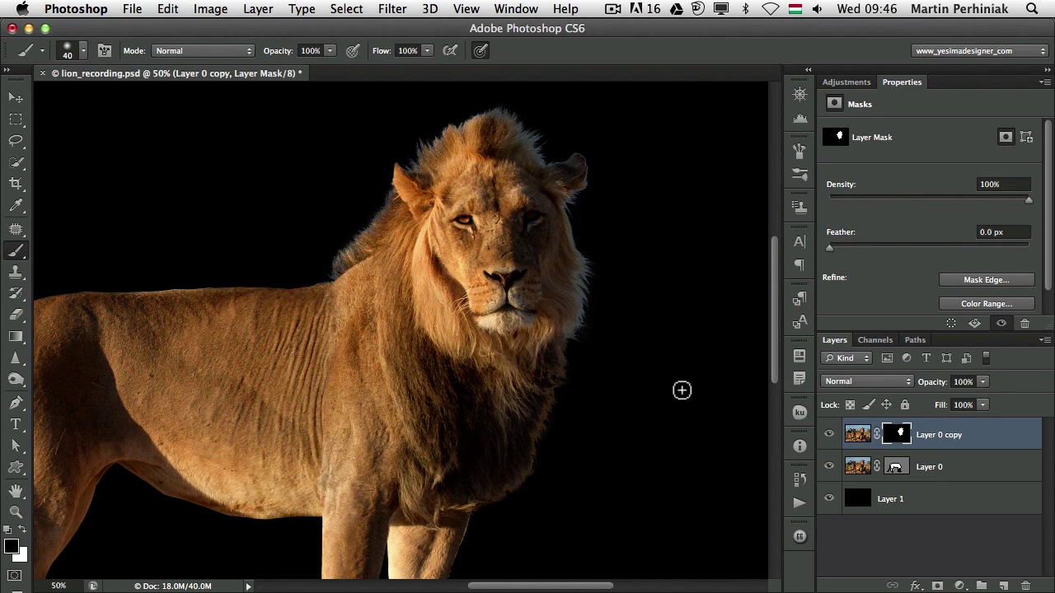
{"action": "key", "text": "super+minus"}
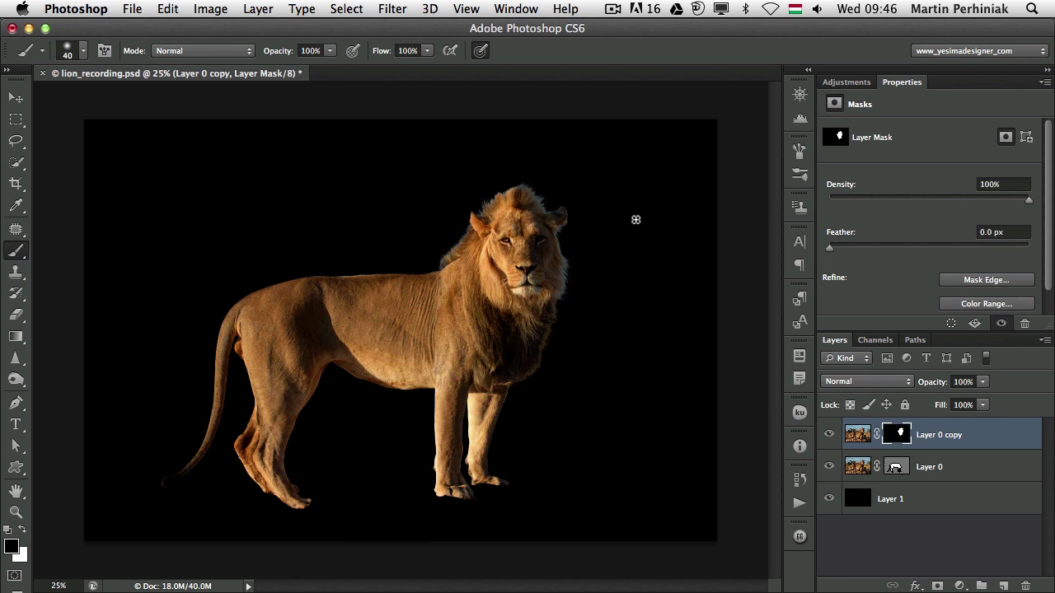
{"action": "key", "text": "super+space"}
{"action": "mouse_move", "coordinate": [558, 282]}
{"action": "left_mouse_down"}
{"action": "mouse_move", "coordinate": [599, 283]}
{"action": "mouse_move", "coordinate": [589, 278]}
{"action": "left_mouse_up"}
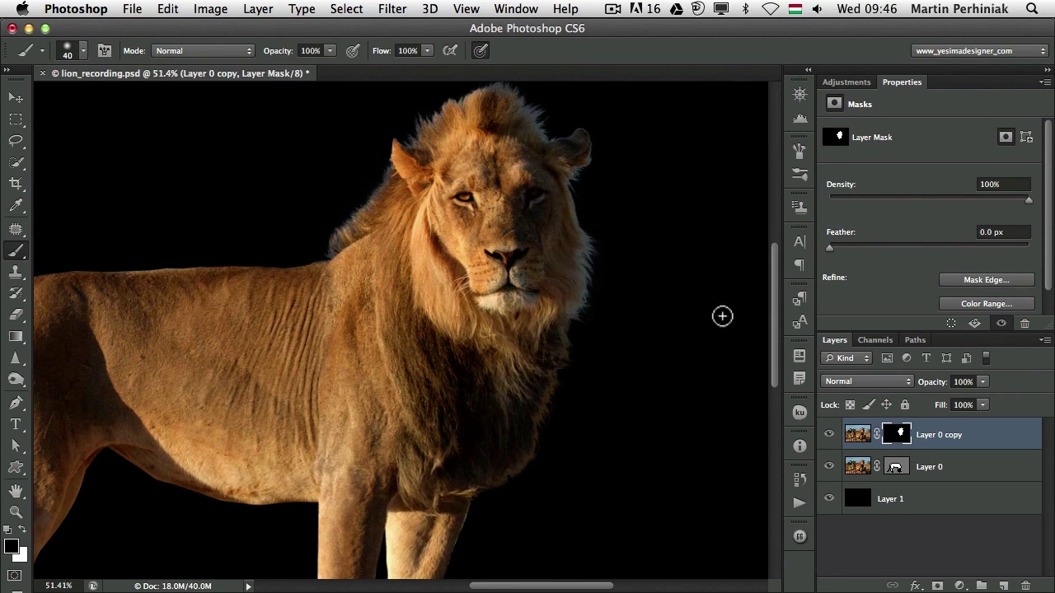
{"action": "left_click", "coordinate": [896, 438], "text": "alt"}
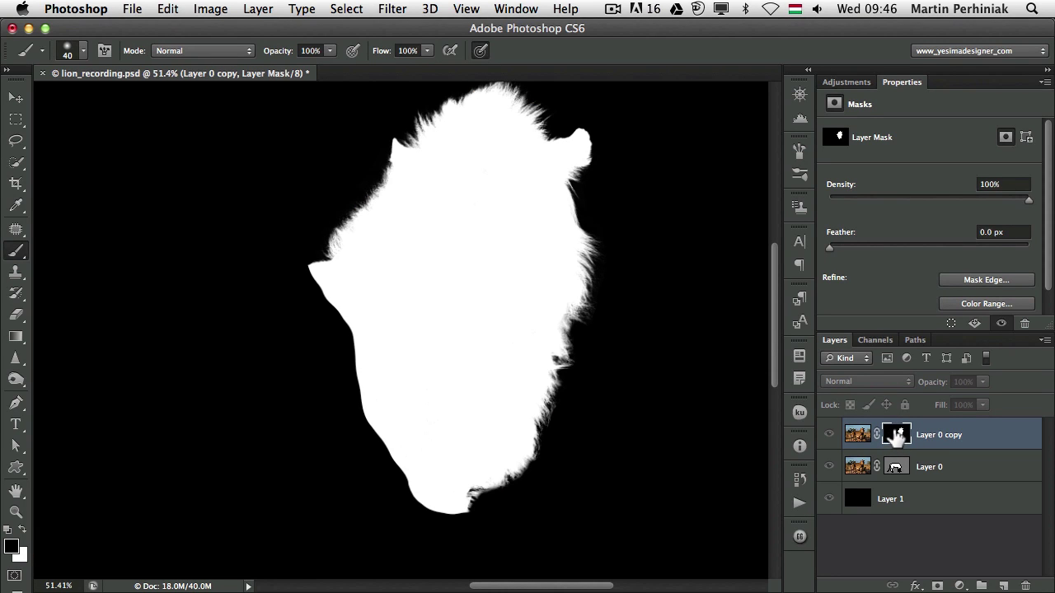
{"action": "left_click_drag", "start_coordinate": [671, 384], "coordinate": [669, 413]}
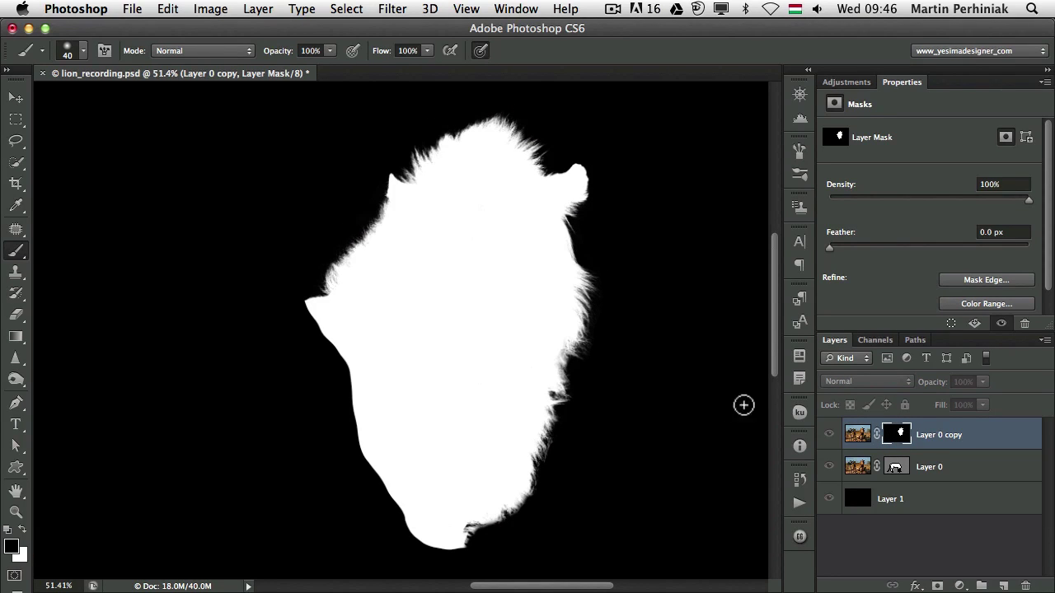
{"action": "left_click", "coordinate": [902, 437], "text": "alt"}
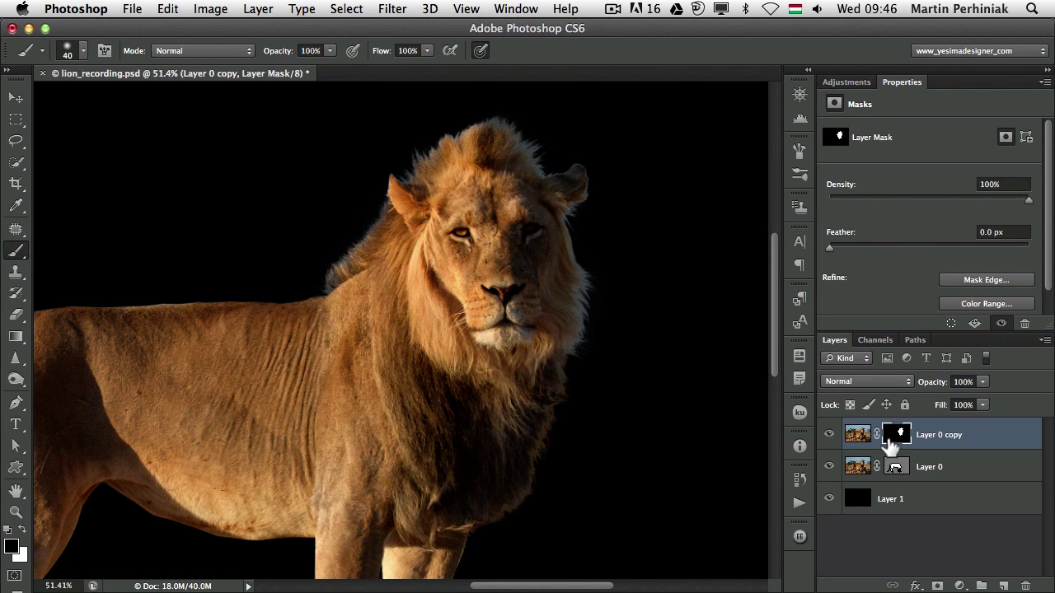
Step: Start refining the edge of the Layer 0 copy mask and preview it On Black
{"action": "left_click", "coordinate": [984, 280]}
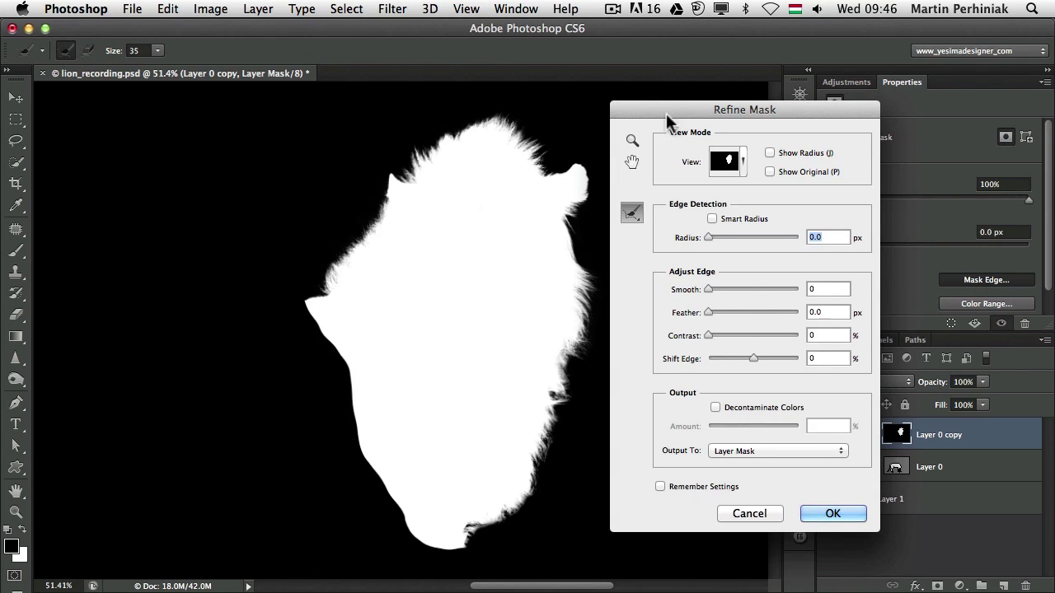
{"action": "left_click", "coordinate": [743, 162]}
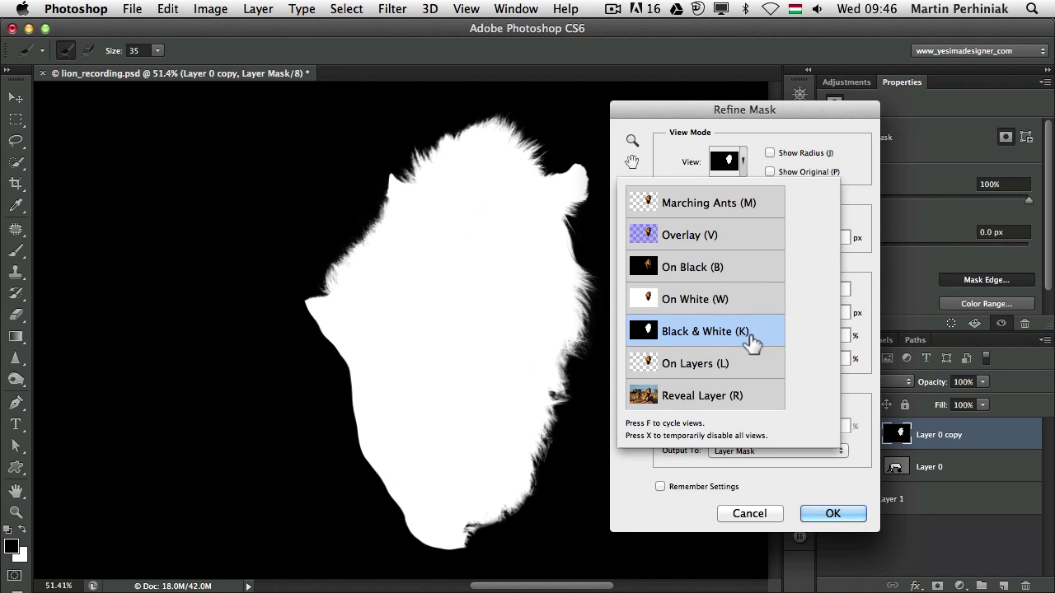
{"action": "left_click", "coordinate": [735, 268]}
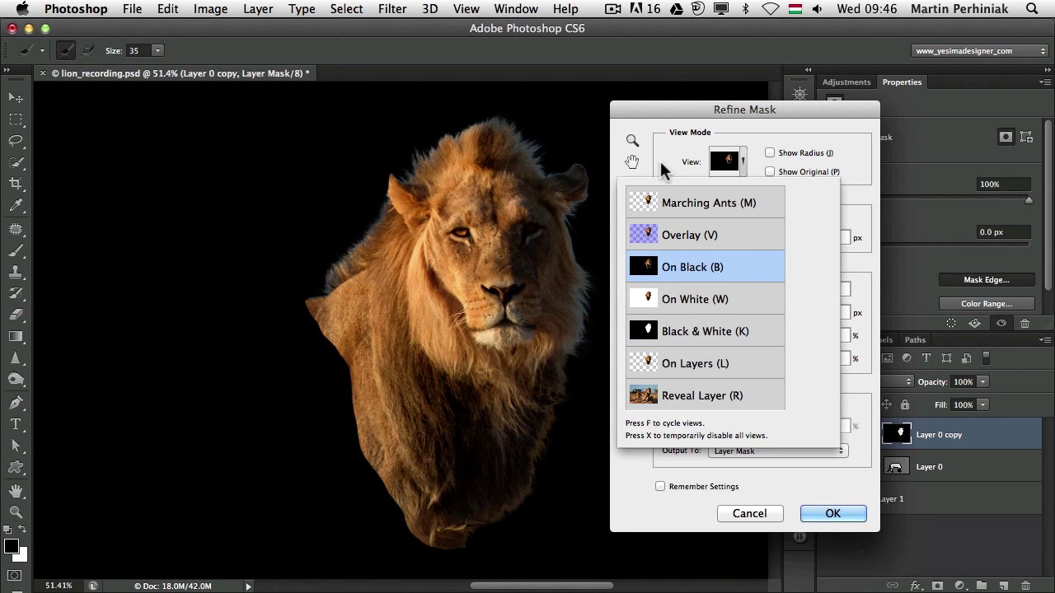
{"action": "left_click", "coordinate": [681, 125]}
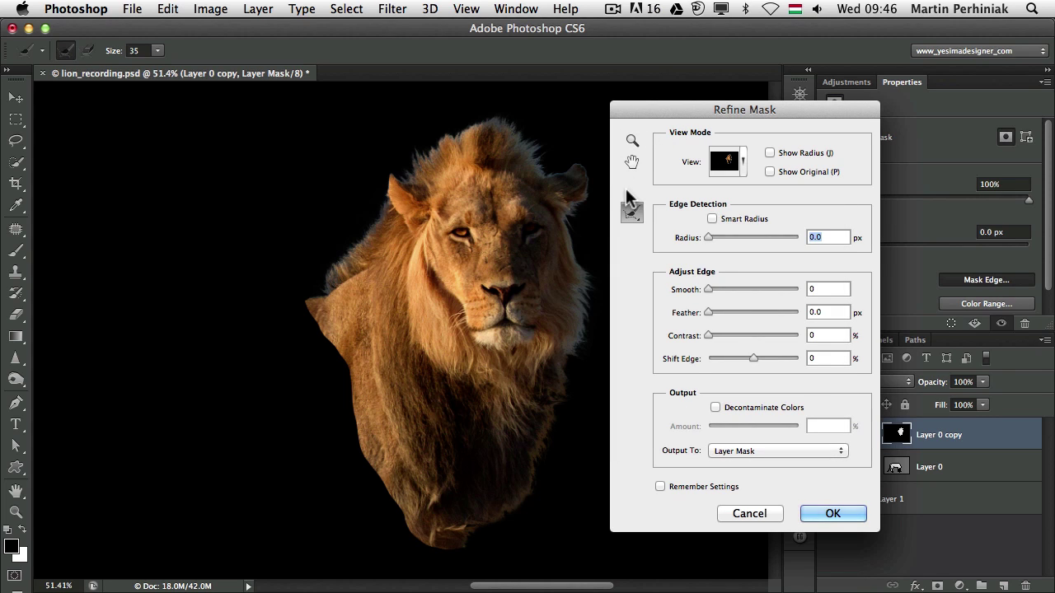
Step: Compare the mask in the Black & White and On Black views and move the Refine Mask dialog clear of the lion
{"action": "key", "text": "k"}
{"action": "key", "text": "b"}
{"action": "key", "text": "k"}
{"action": "key", "text": "b"}
{"action": "key", "text": "k"}
{"action": "key", "text": "b"}
{"action": "left_click_drag", "start_coordinate": [719, 114], "coordinate": [786, 130]}
Step: Examine the mane edge in the On White, Black & White and On Black views, ending with On Black
{"action": "left_click", "coordinate": [793, 177]}
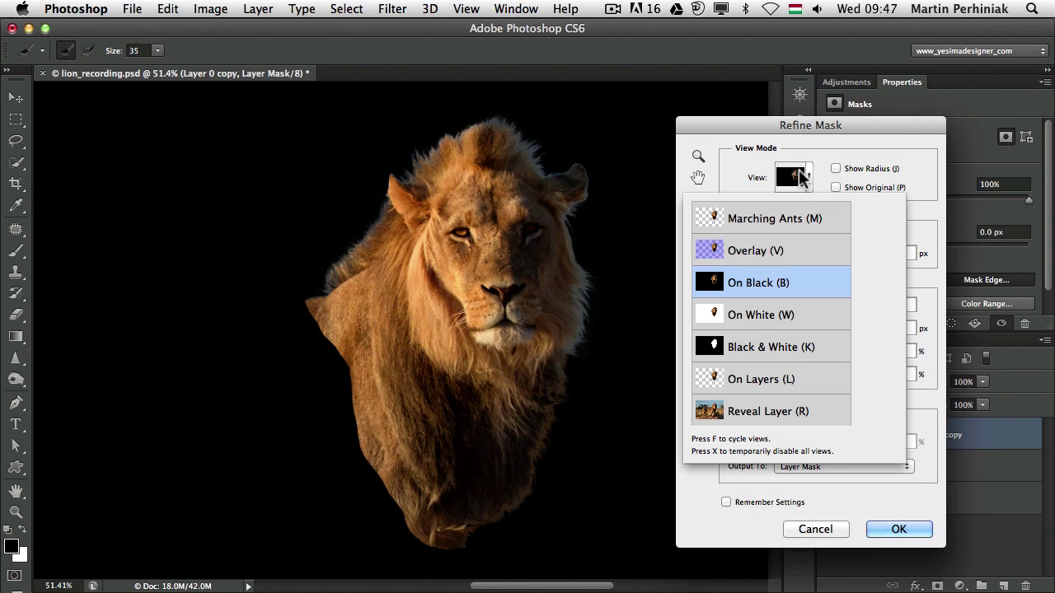
{"action": "left_click", "coordinate": [781, 146]}
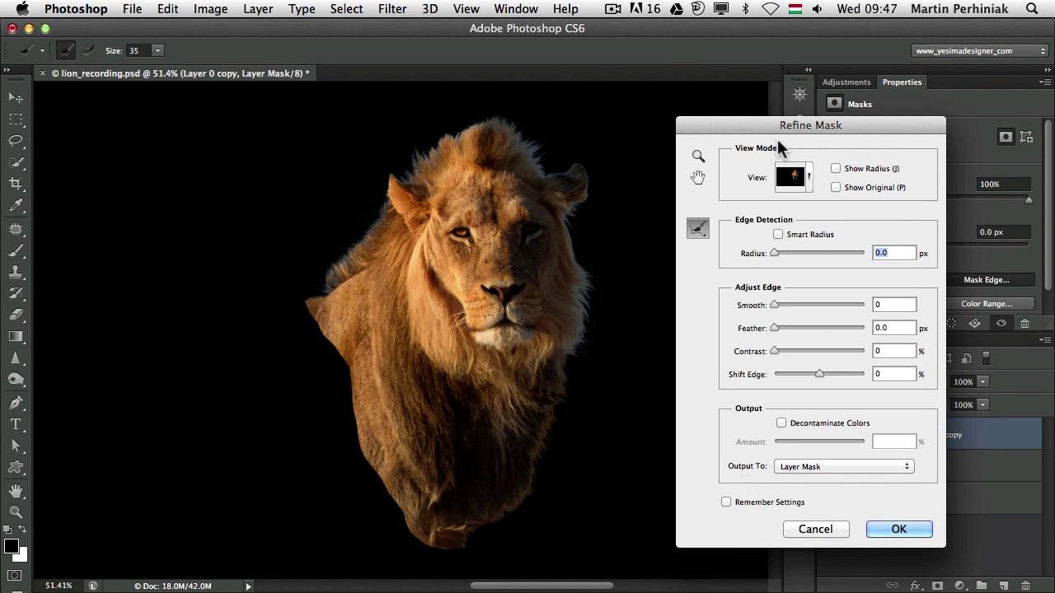
{"action": "key", "text": "w"}
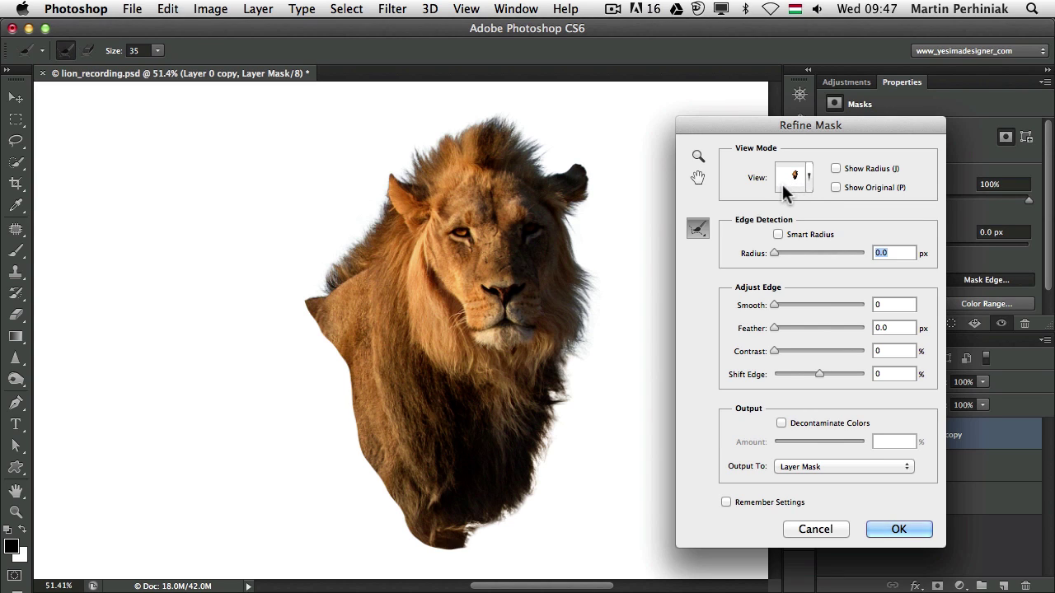
{"action": "key", "text": "b"}
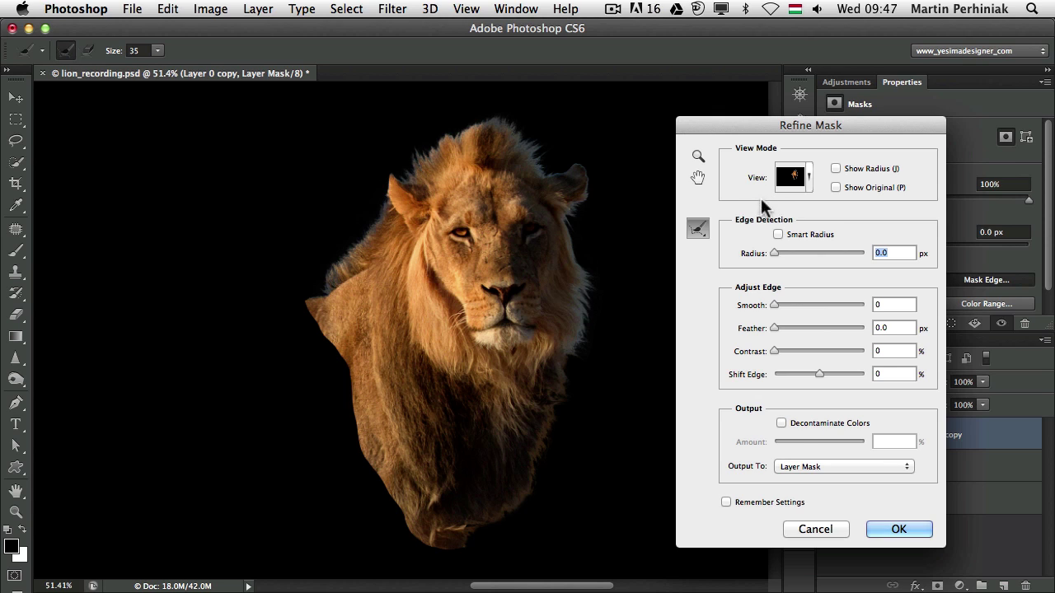
{"action": "left_click", "coordinate": [808, 178]}
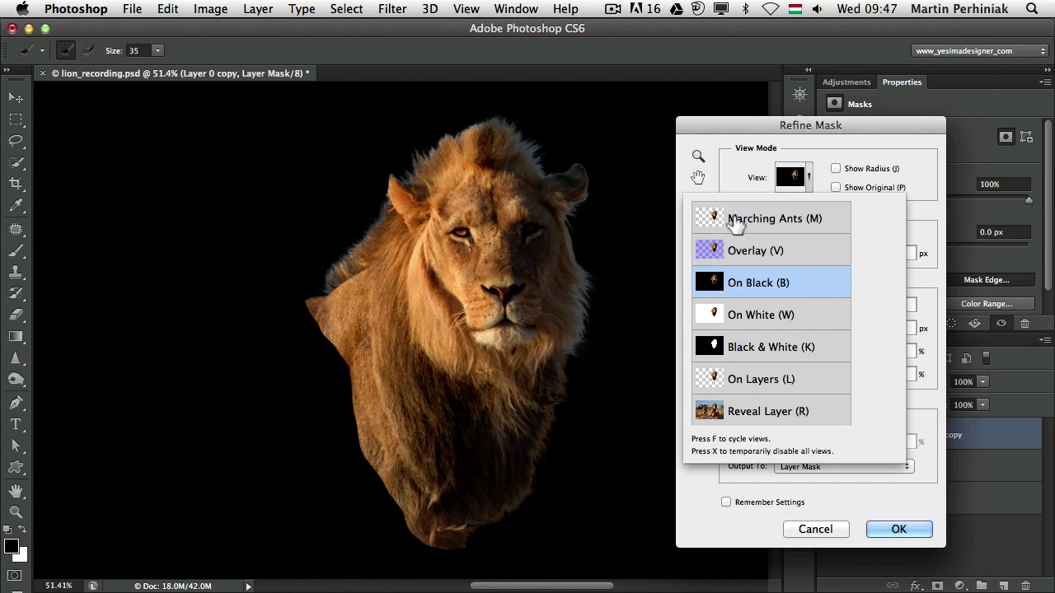
{"action": "left_click", "coordinate": [748, 165]}
{"action": "key", "text": "w"}
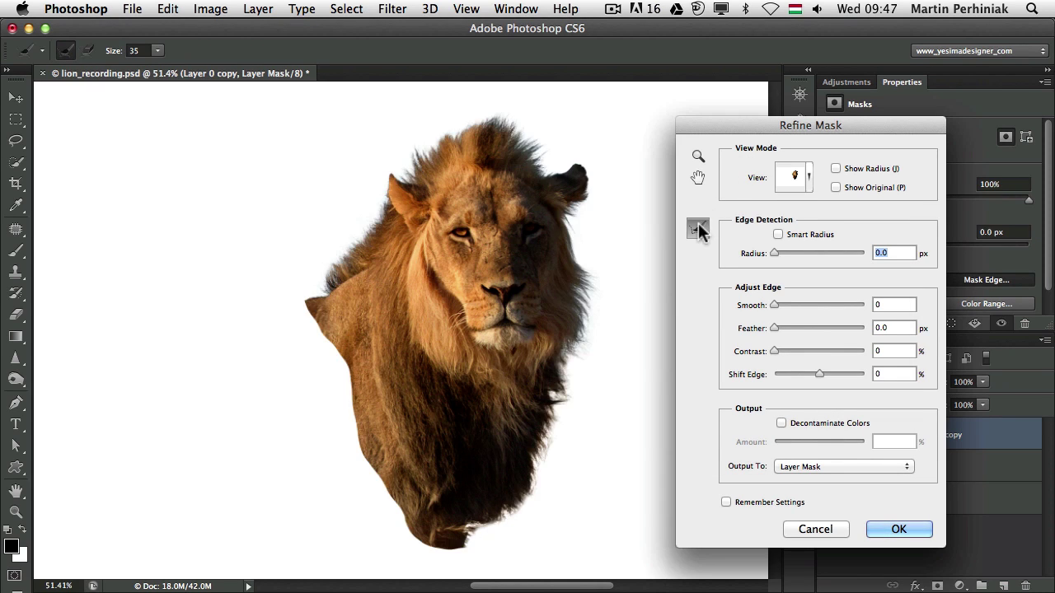
{"action": "key", "text": "k"}
{"action": "key", "text": "b"}
{"action": "key", "text": "w"}
{"action": "key", "text": "b"}
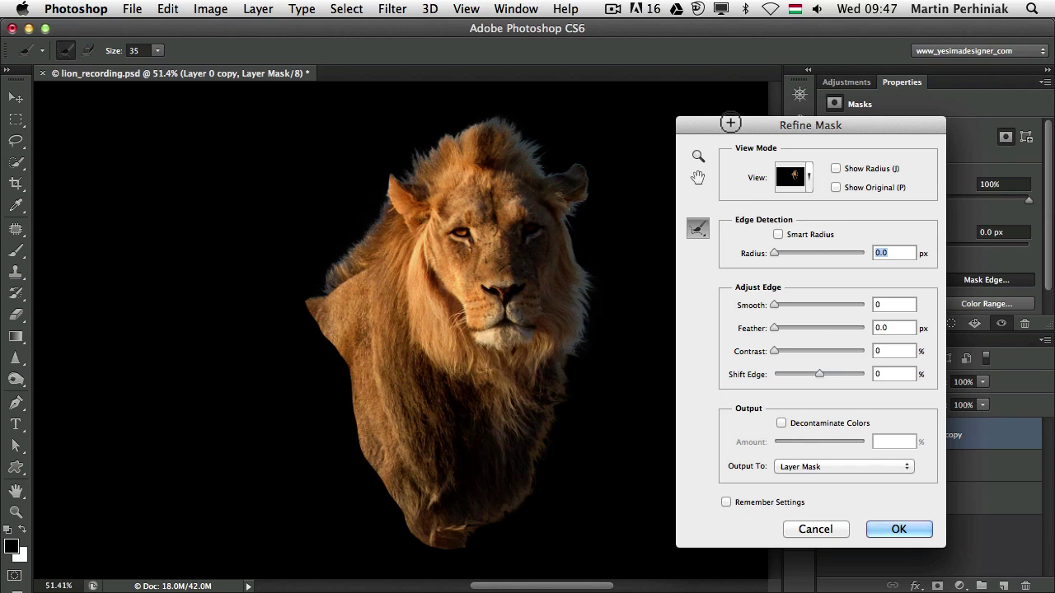
Step: Enable Smart Radius and set the edge detection radius to 62.4 px, keeping the dialog clear of the lion
{"action": "left_click_drag", "start_coordinate": [738, 125], "coordinate": [698, 99]}
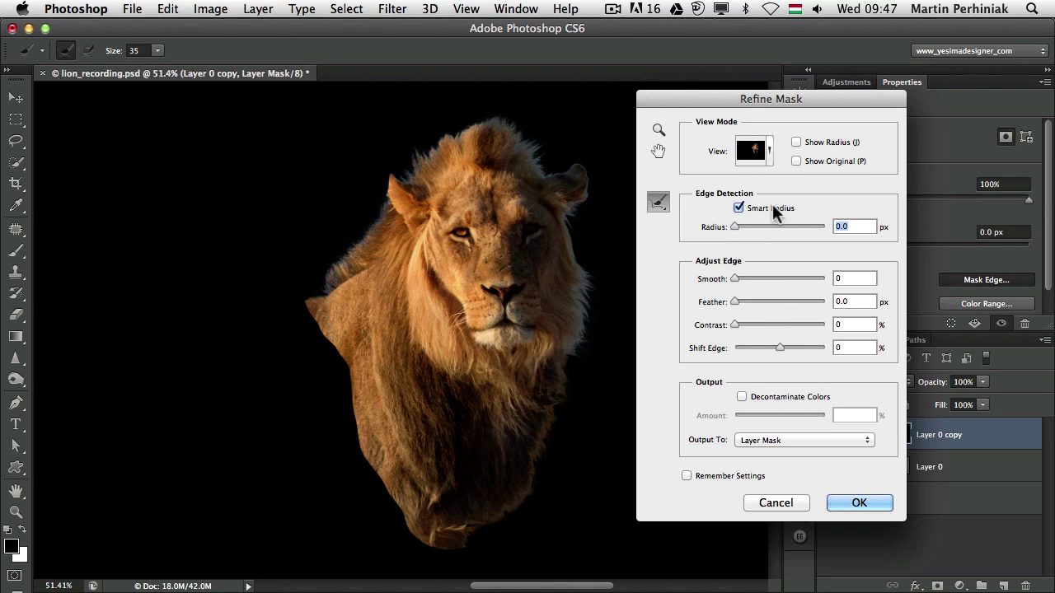
{"action": "left_click_drag", "start_coordinate": [765, 222], "coordinate": [789, 228]}
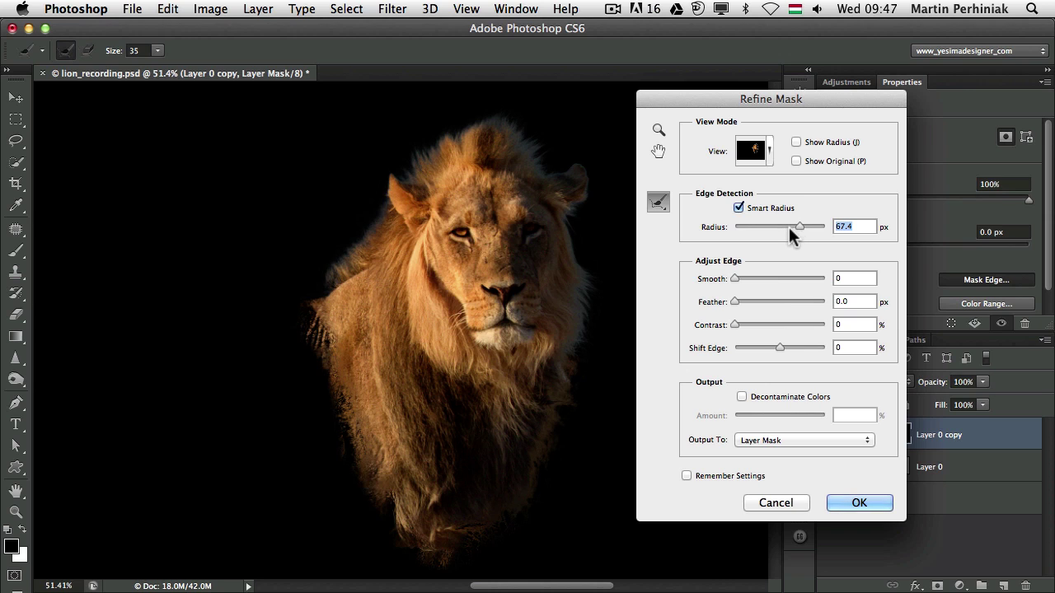
{"action": "left_click", "coordinate": [790, 225]}
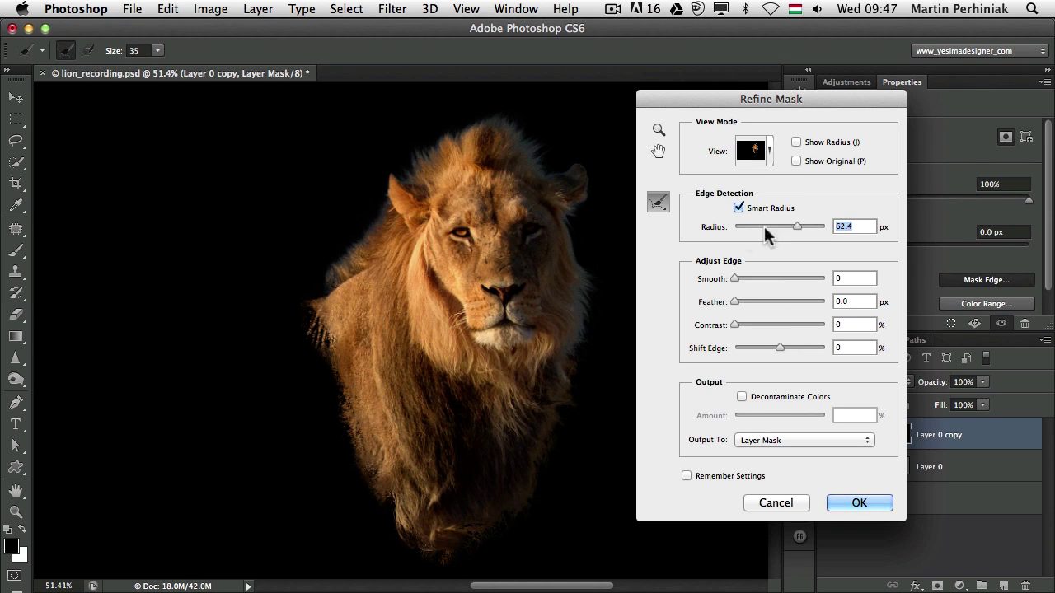
{"action": "left_click_drag", "start_coordinate": [655, 99], "coordinate": [678, 101]}
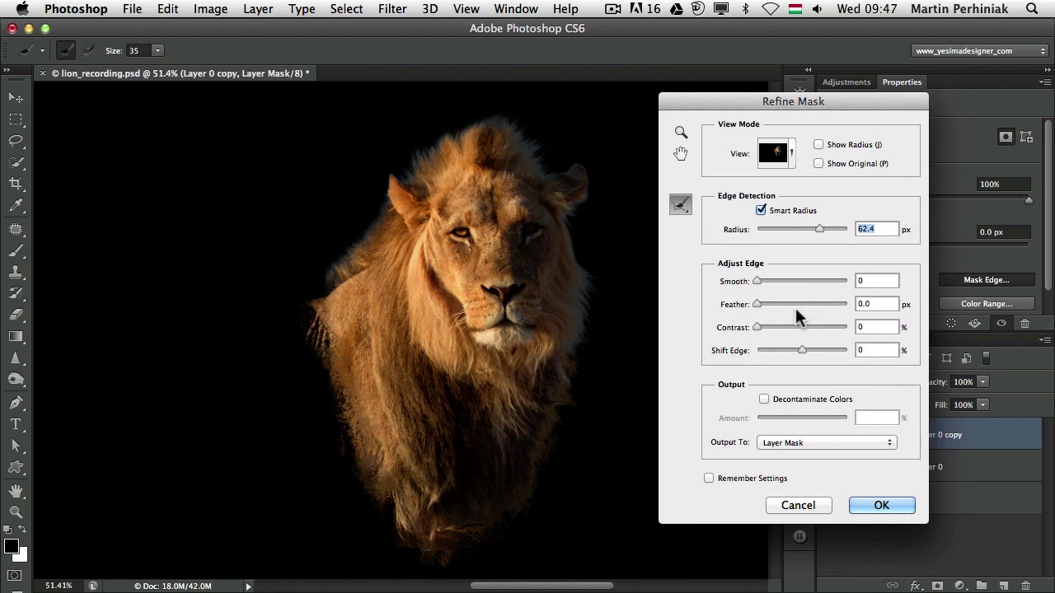
Step: Zoom in on the lion's face and enable Decontaminate Colors at 50%, with output to New Layer with Layer Mask
{"action": "key", "text": "z"}
{"action": "left_click_drag", "start_coordinate": [582, 304], "coordinate": [686, 365]}
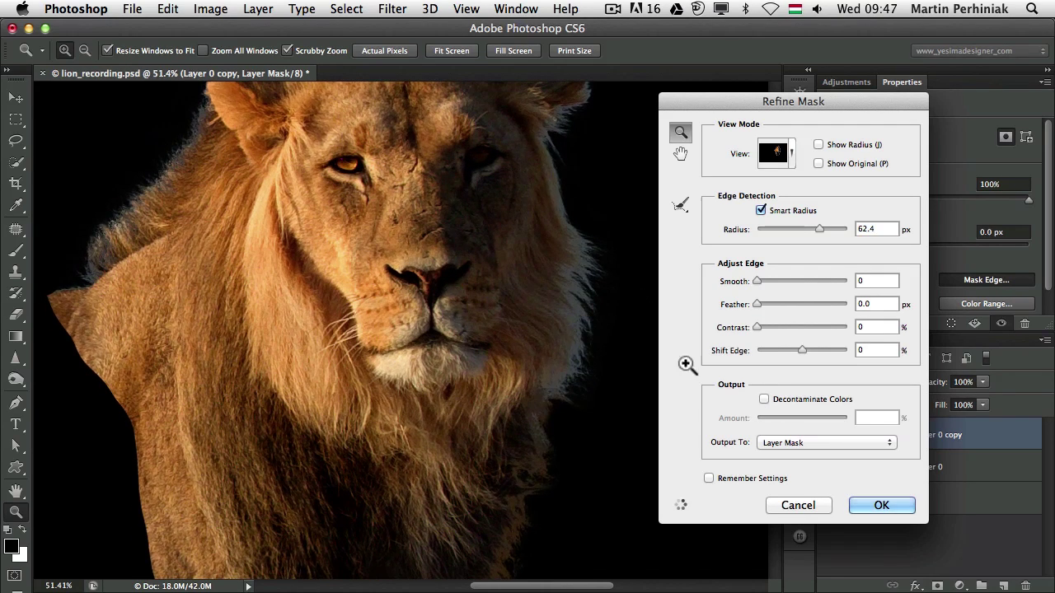
{"action": "left_click", "coordinate": [764, 400]}
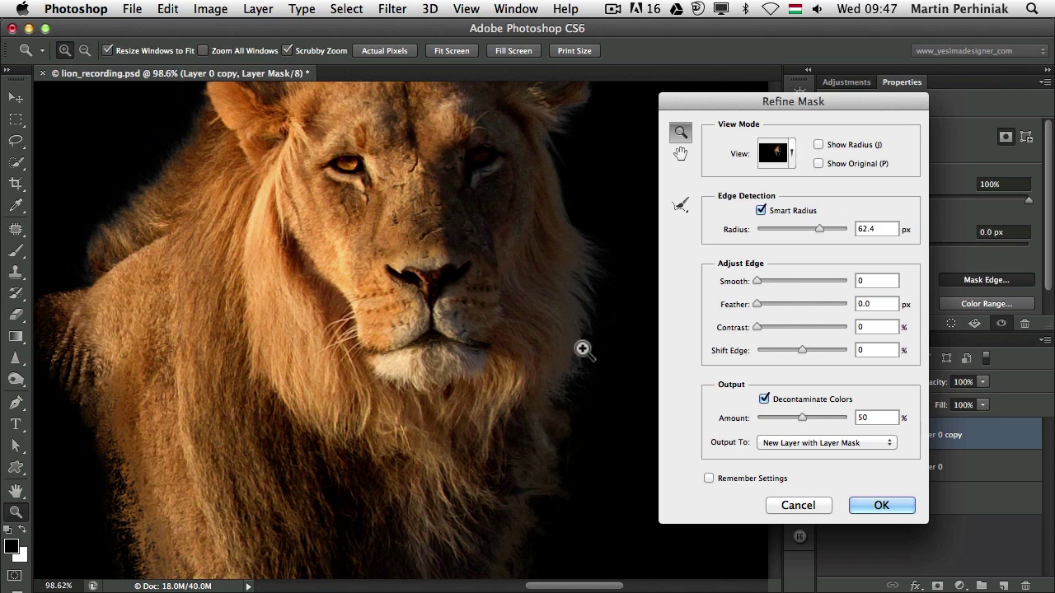
Step: Compare the fur around the head with and without Decontaminate Colors, leaving the option enabled
{"action": "left_click_drag", "start_coordinate": [508, 204], "coordinate": [523, 348]}
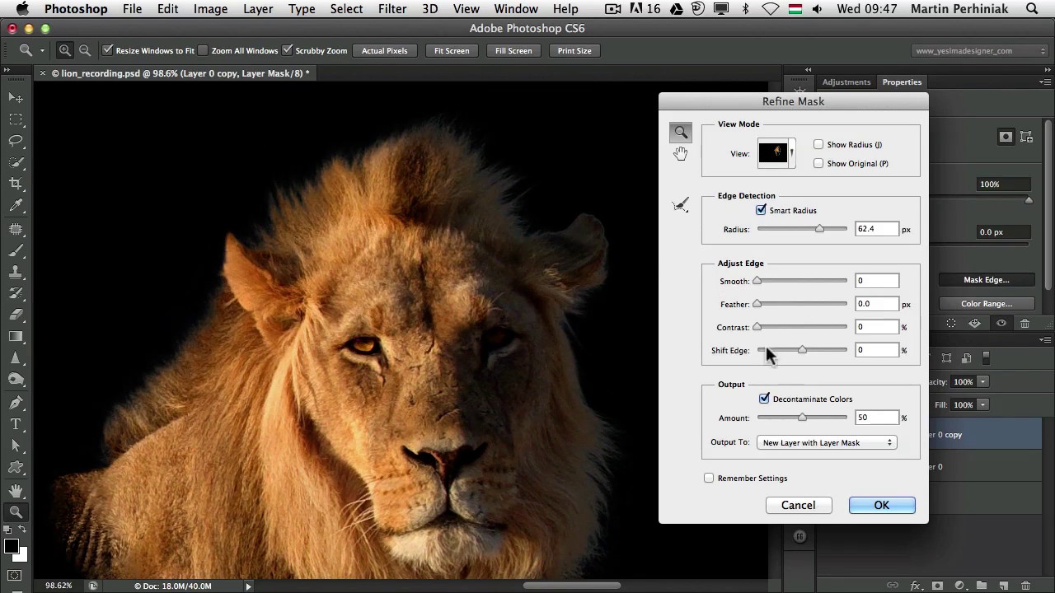
{"action": "left_click", "coordinate": [764, 400]}
{"action": "left_click", "coordinate": [764, 399]}
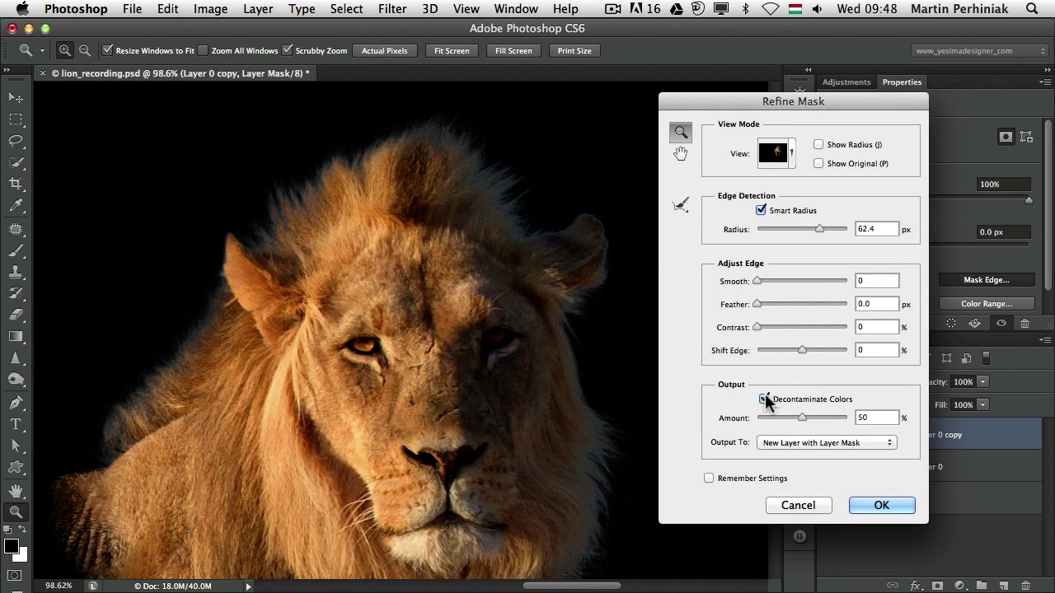
{"action": "left_click_drag", "start_coordinate": [370, 306], "coordinate": [420, 291]}
{"action": "left_click", "coordinate": [764, 400]}
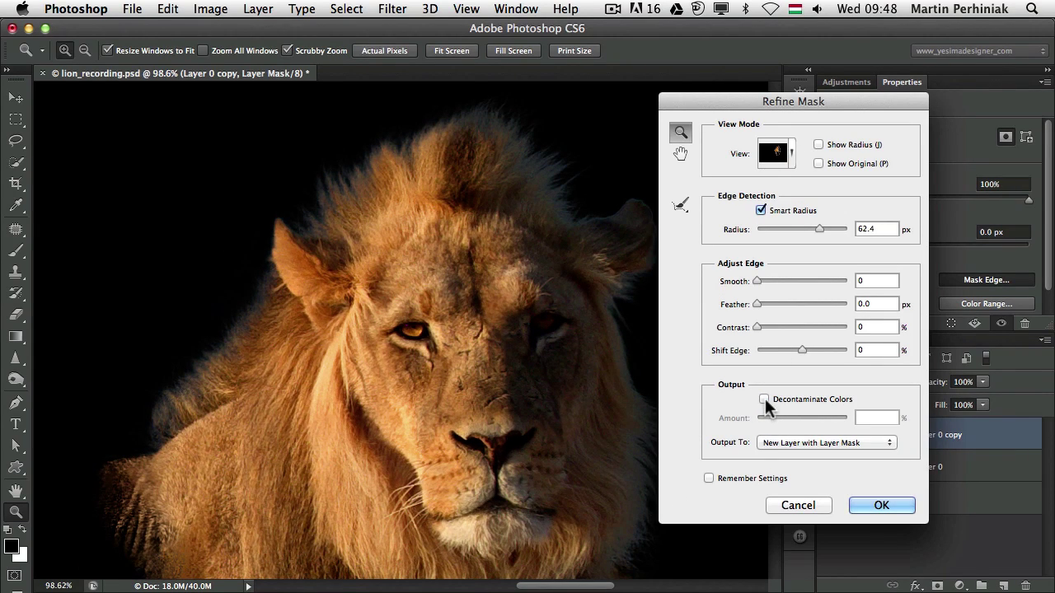
{"action": "left_click", "coordinate": [764, 399]}
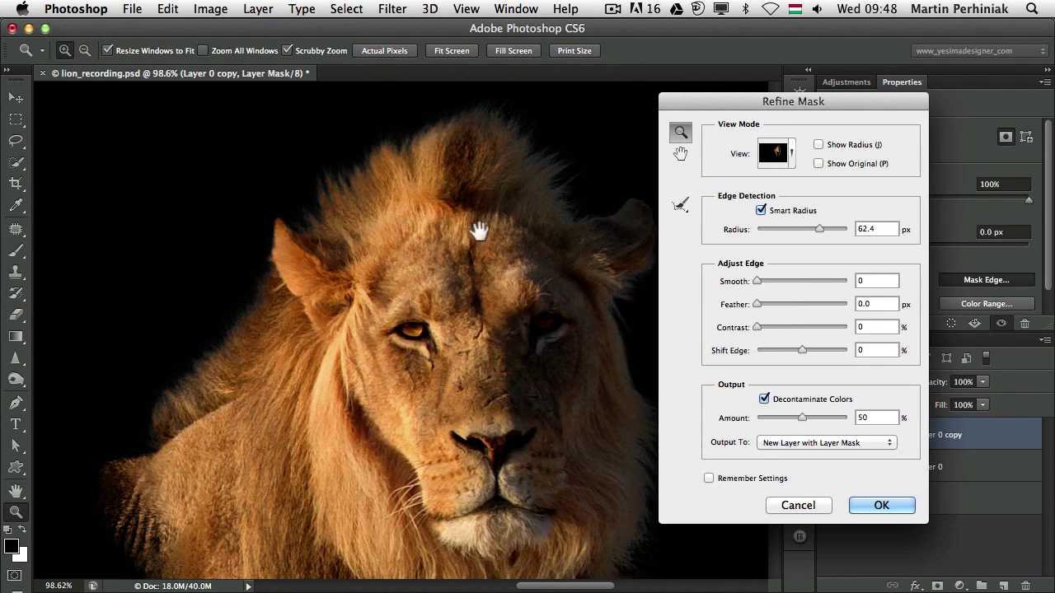
Step: Compare the original and refined mask edges along the top of the mane using Show Original
{"action": "left_click_drag", "start_coordinate": [503, 266], "coordinate": [462, 356]}
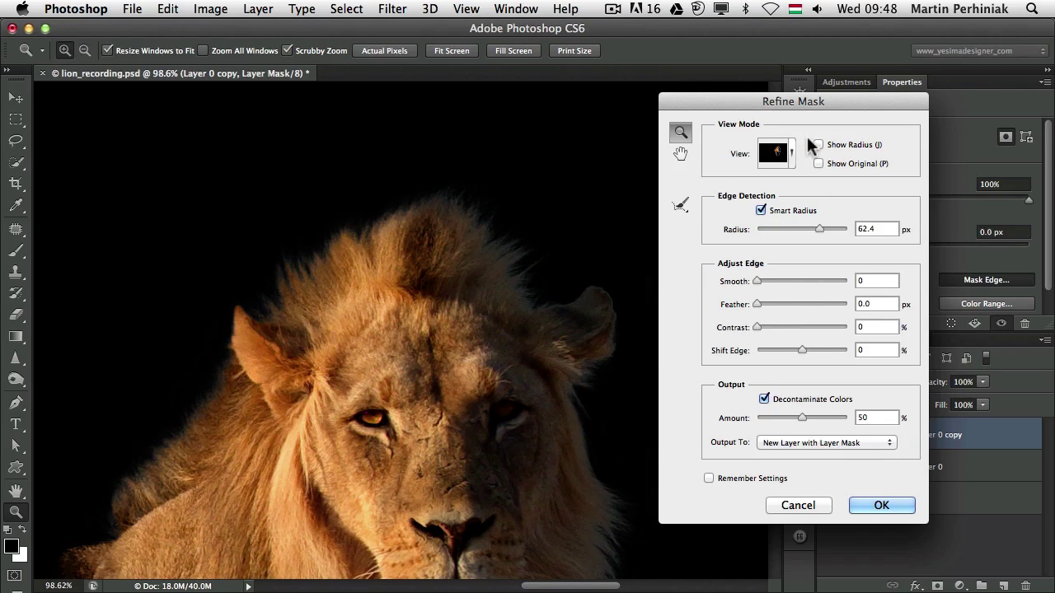
{"action": "left_click_drag", "start_coordinate": [727, 105], "coordinate": [679, 141]}
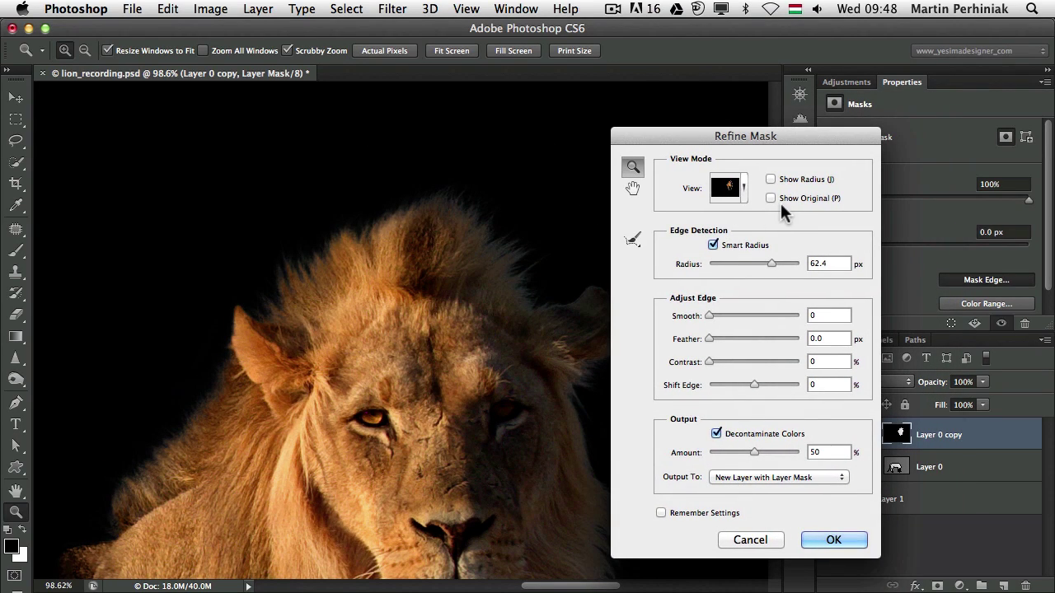
{"action": "key", "text": "p"}
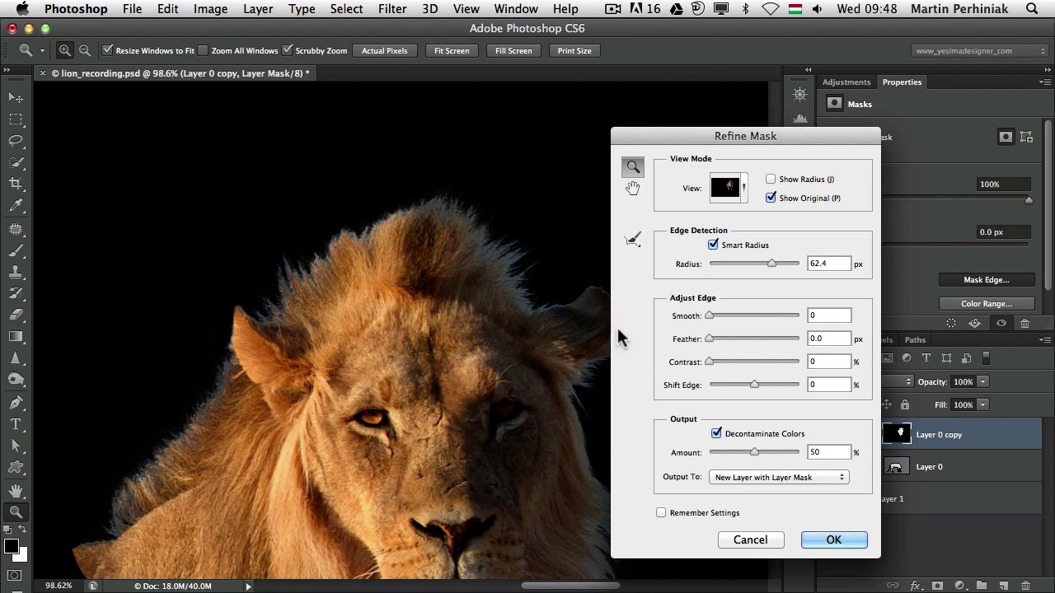
{"action": "key", "text": "p"}
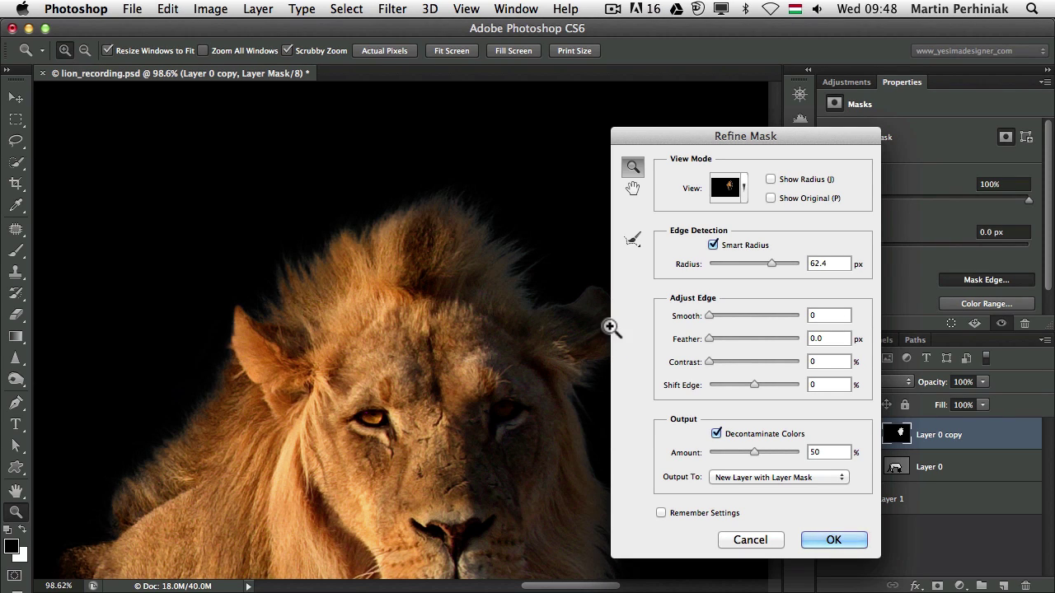
{"action": "key", "text": "p"}
{"action": "key", "text": "p"}
{"action": "key", "text": "p"}
{"action": "key", "text": "p"}
Step: Compare the original and refined mask edges beside the chin, then inspect the refined edge down the chest mane
{"action": "left_click_drag", "start_coordinate": [530, 440], "coordinate": [364, 305]}
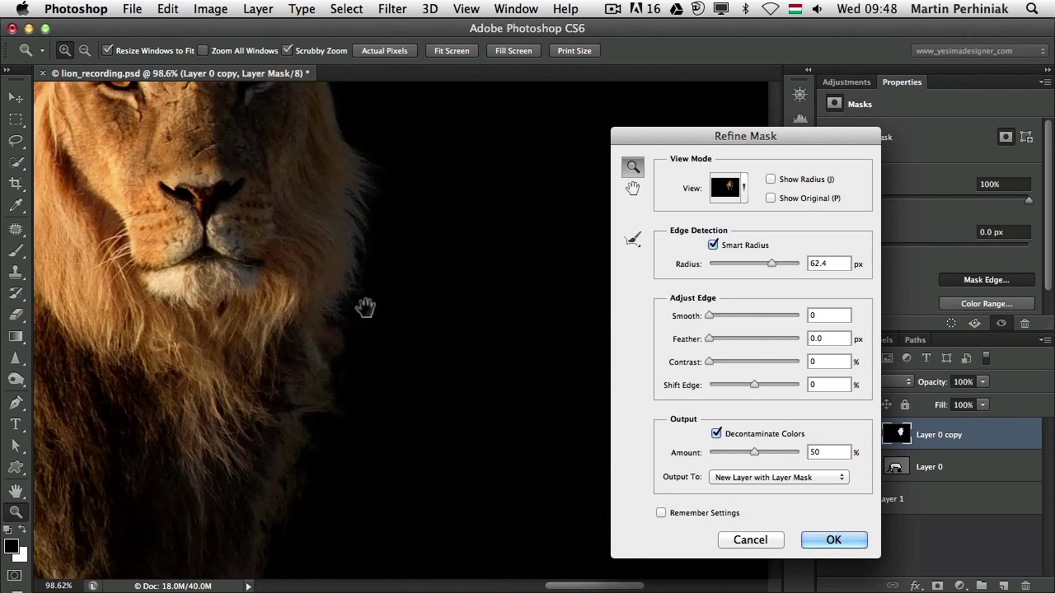
{"action": "key", "text": "p"}
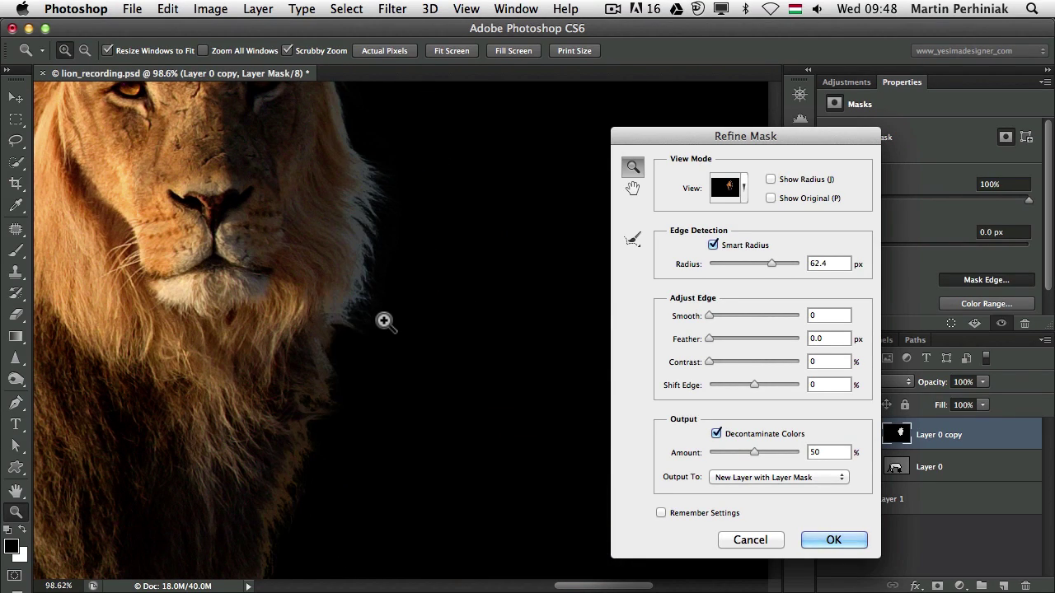
{"action": "key", "text": "p"}
{"action": "key", "text": "p"}
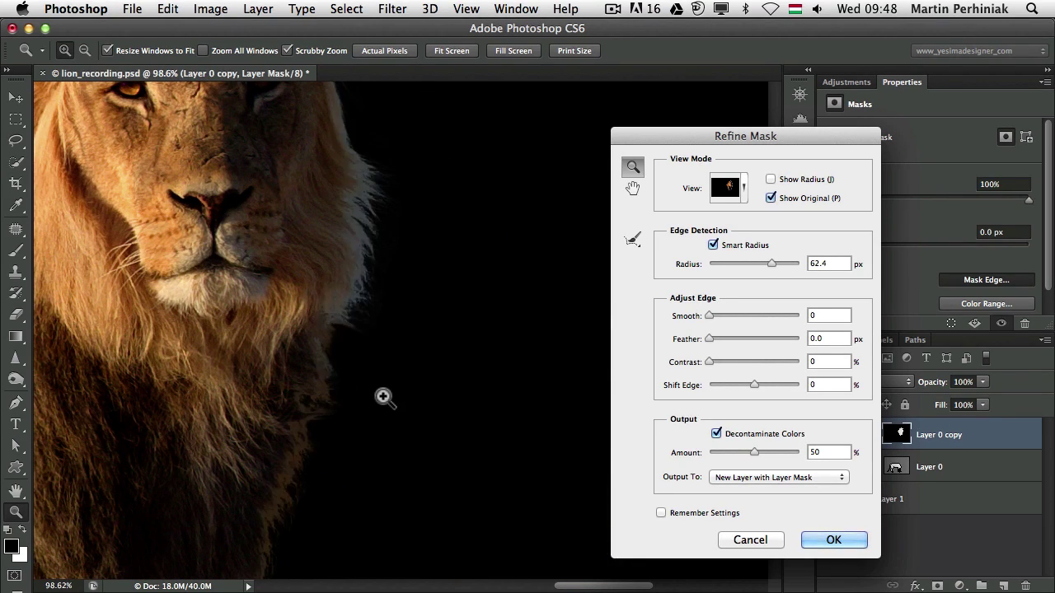
{"action": "key", "text": "p"}
{"action": "left_click_drag", "start_coordinate": [365, 403], "coordinate": [447, 222]}
{"action": "left_click_drag", "start_coordinate": [308, 219], "coordinate": [454, 216]}
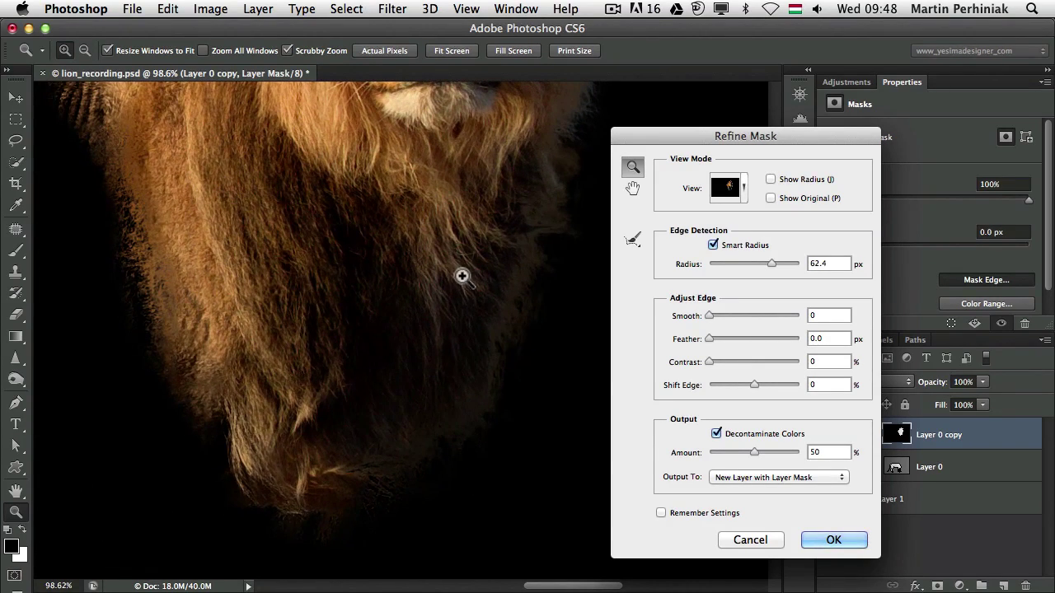
Step: Compare the original and refined mask edges along the lower chest mane using Show Original
{"action": "key", "text": "p"}
{"action": "key", "text": "p"}
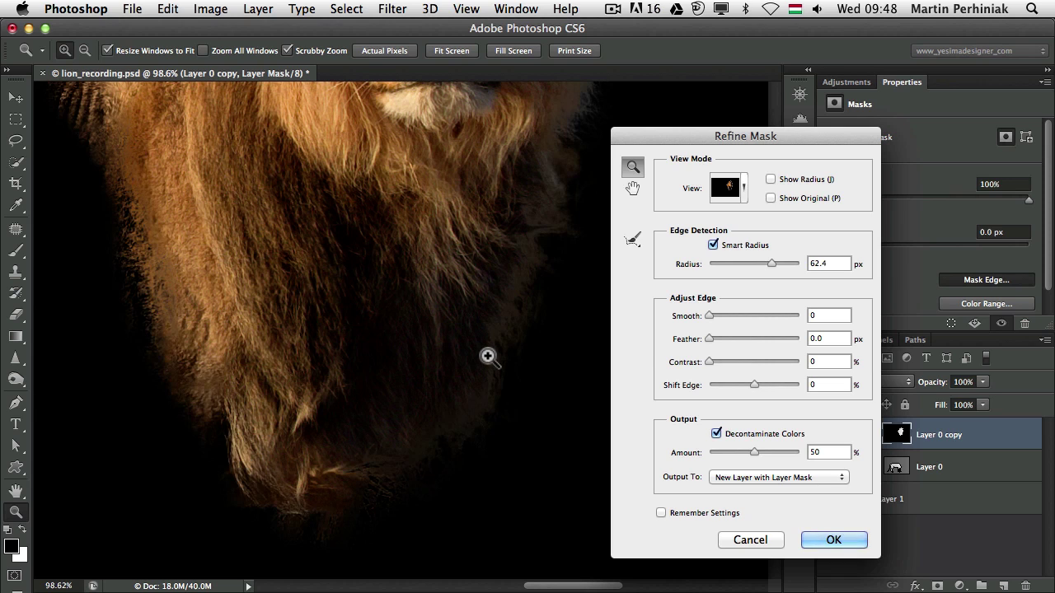
{"action": "key", "text": "p"}
{"action": "key", "text": "p"}
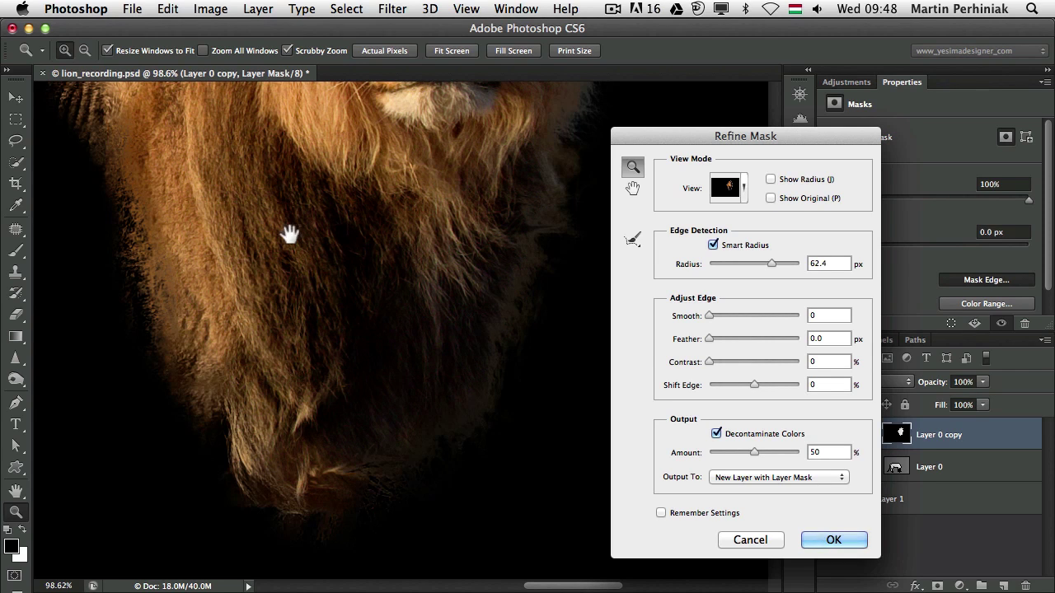
{"action": "key", "text": "p"}
Step: Apply the Refine Mask settings, outputting the lion's head to a new layer with layer mask, and view the image at 50%
{"action": "left_click_drag", "start_coordinate": [290, 226], "coordinate": [386, 423]}
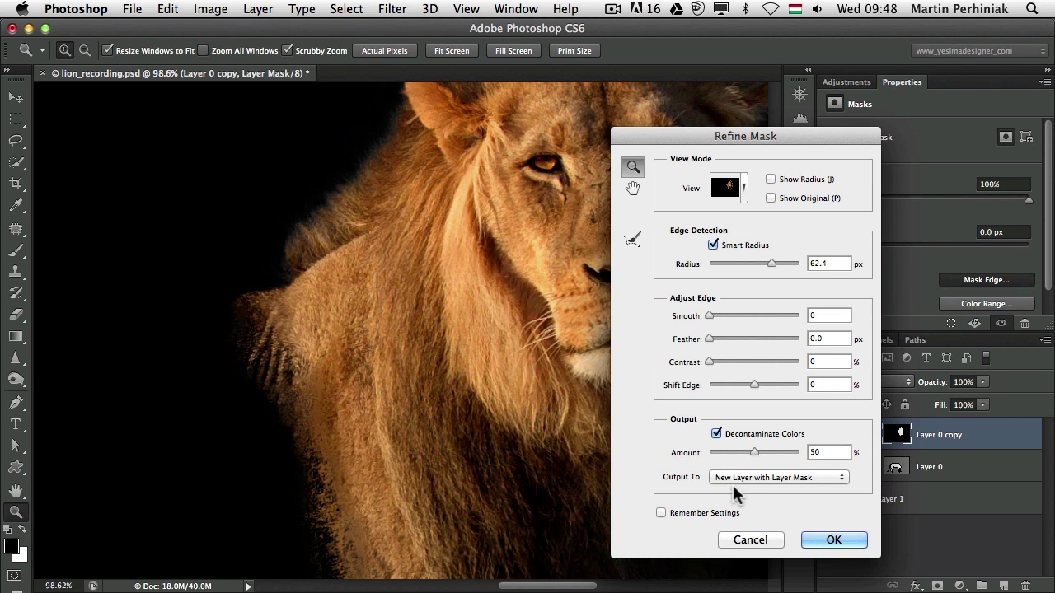
{"action": "left_click", "coordinate": [830, 548]}
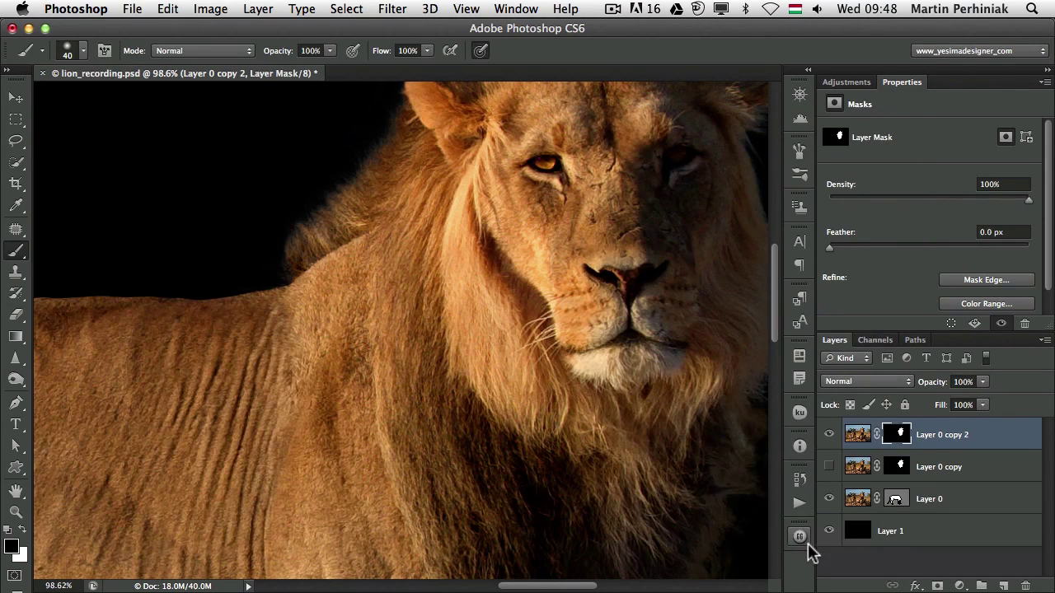
{"action": "key", "text": "super+0"}
{"action": "key", "text": "super+minus"}
{"action": "key", "text": "super+minus"}
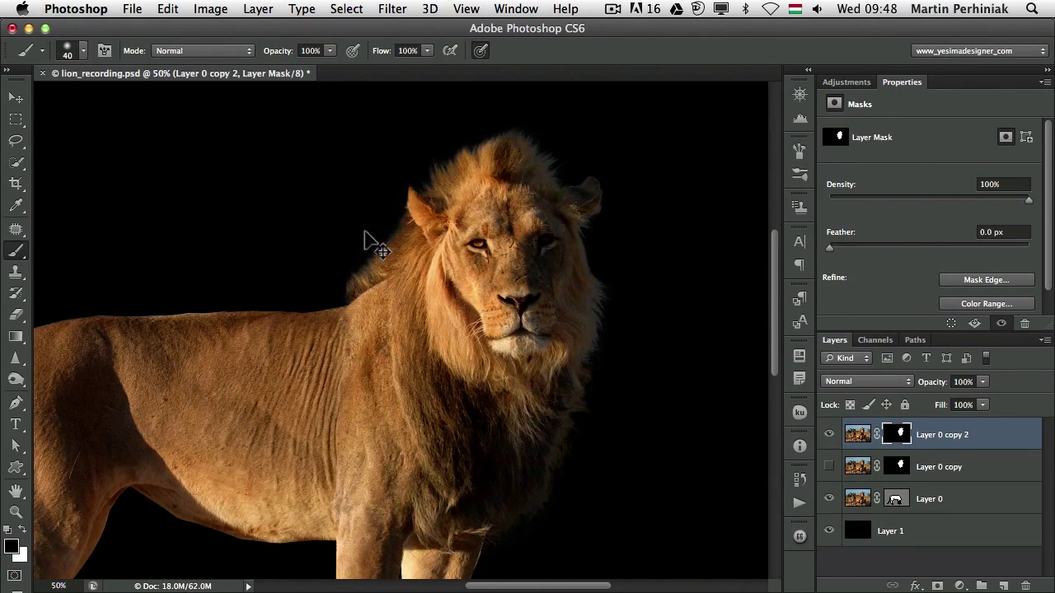
Step: Rename the "Layer 0 copy" layer as "color range" and the "Layer 0 copy 2" layer as "mask edge"
{"action": "double_click", "coordinate": [928, 471]}
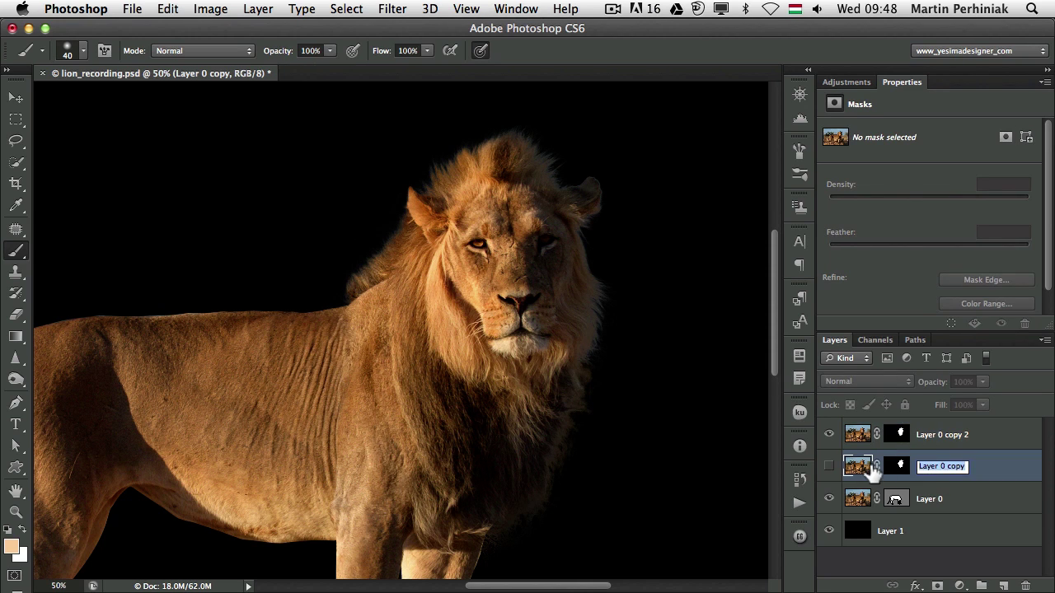
{"action": "type", "text": "color range"}
{"action": "key", "text": "Return"}
{"action": "double_click", "coordinate": [943, 435]}
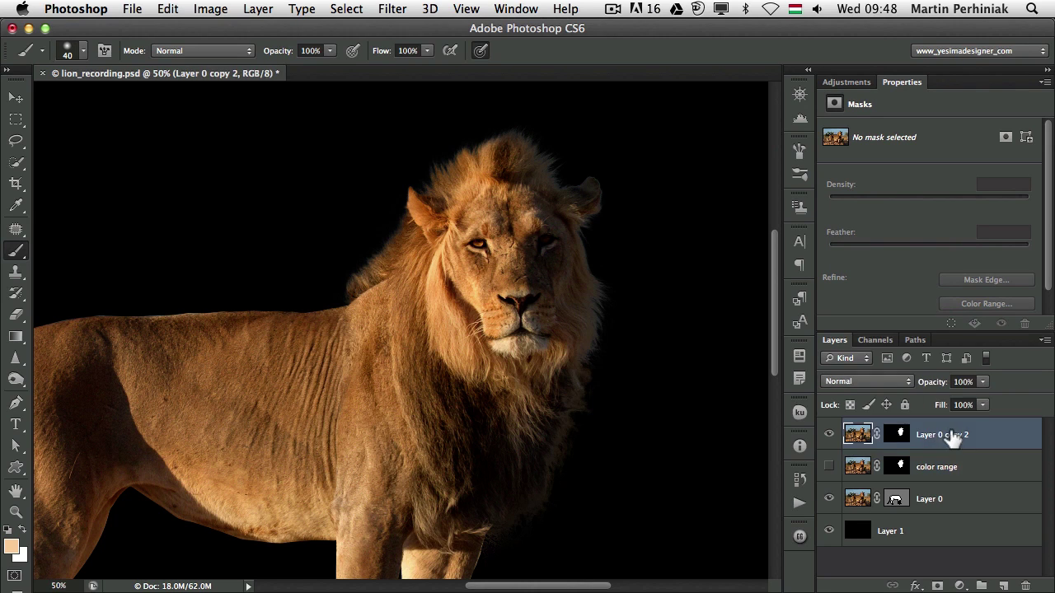
{"action": "type", "text": "mask edge"}
{"action": "key", "text": "Return"}
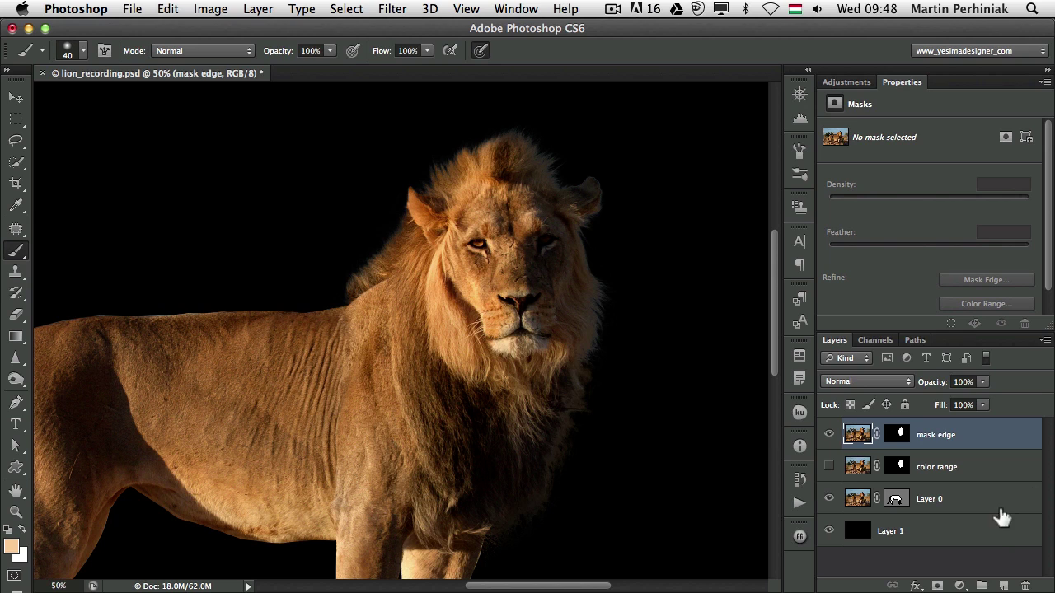
Step: Rename "Layer 0" as "pen tool" and extend the color range layer's name to "lasso and color range"
{"action": "double_click", "coordinate": [930, 500]}
{"action": "type", "text": "pe"}
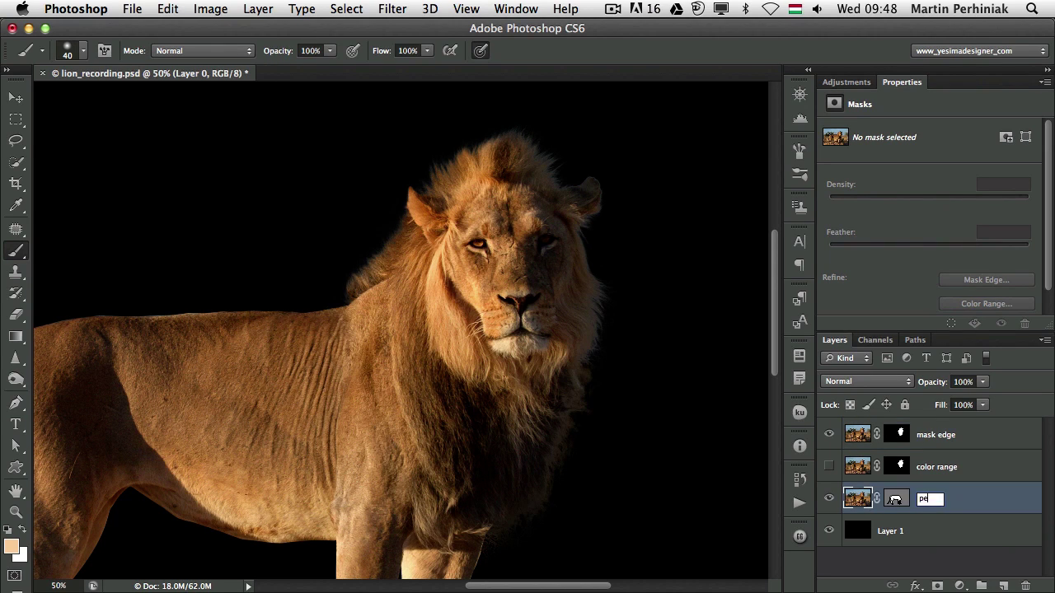
{"action": "key", "text": "Return"}
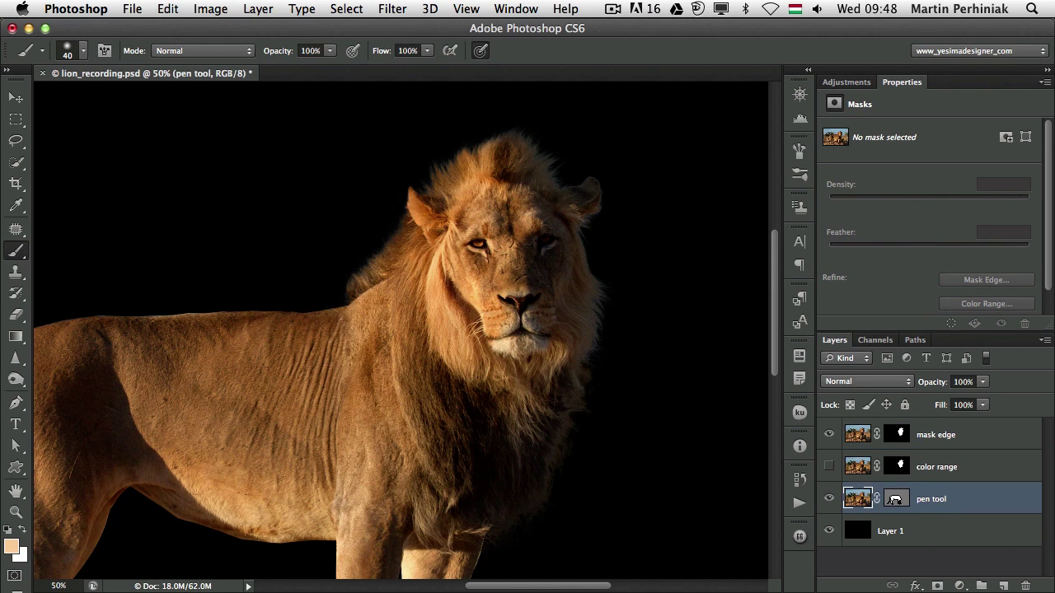
{"action": "double_click", "coordinate": [934, 467]}
{"action": "type", "text": "las"}
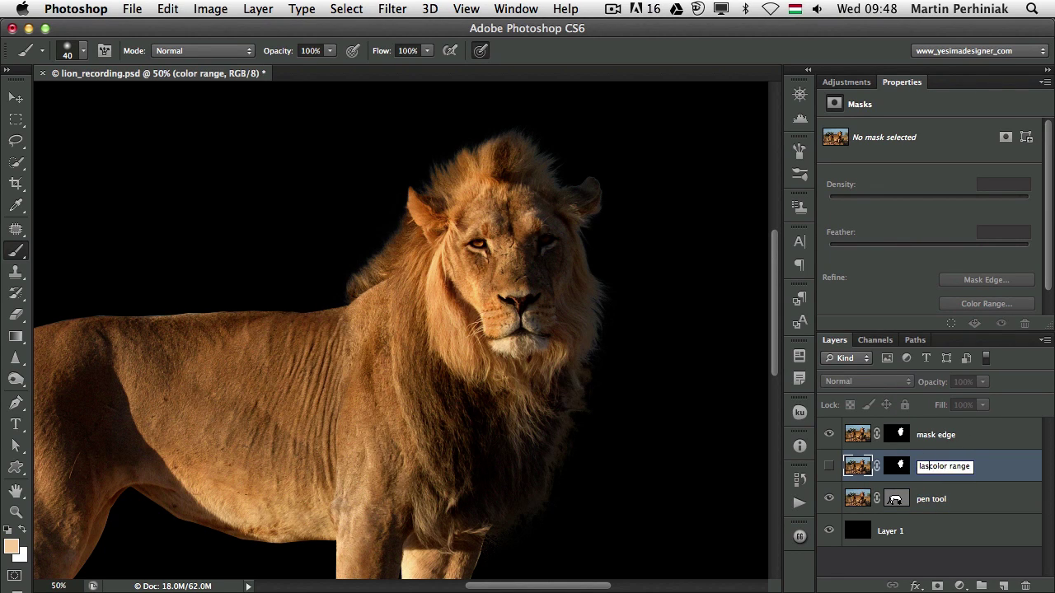
{"action": "type", "text": "so and"}
{"action": "key", "text": "Return"}
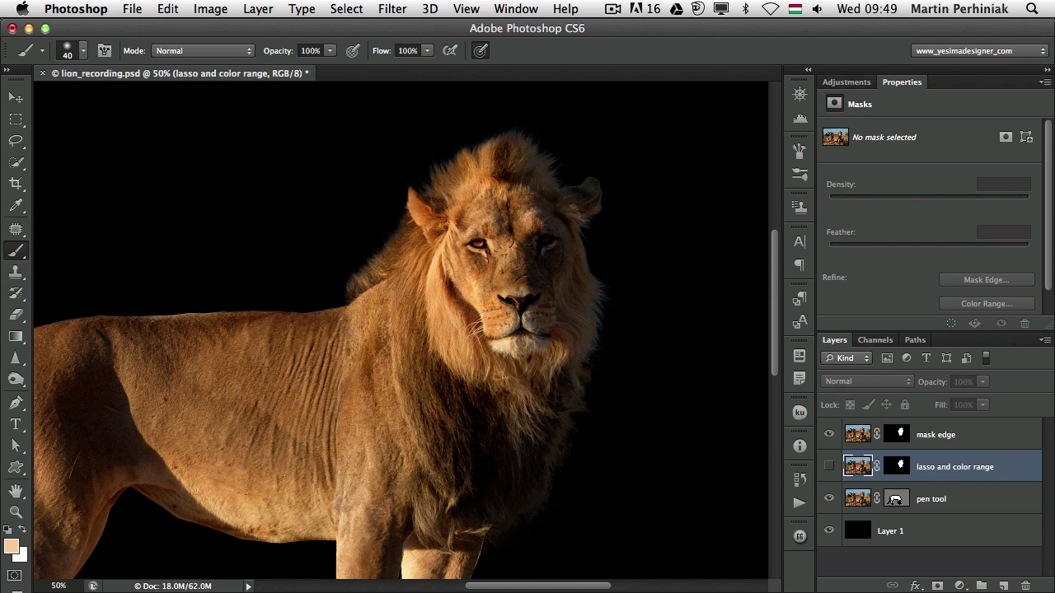
Step: Rename the black "Layer 1" at the bottom of the layer stack as "background"
{"action": "left_click", "coordinate": [961, 443]}
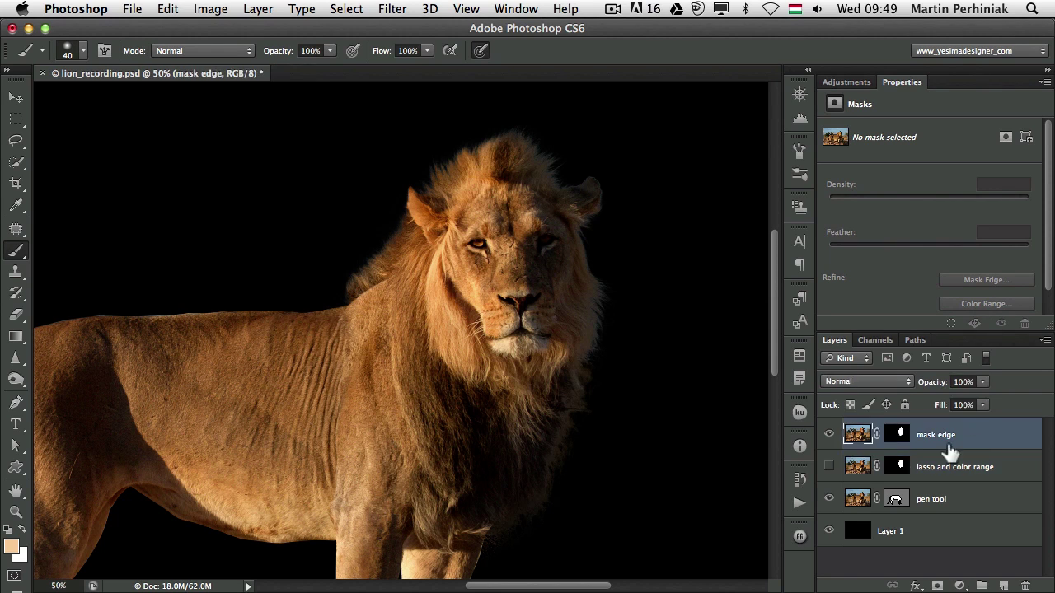
{"action": "double_click", "coordinate": [891, 531]}
{"action": "type", "text": "Background"}
{"action": "key", "text": "Return"}
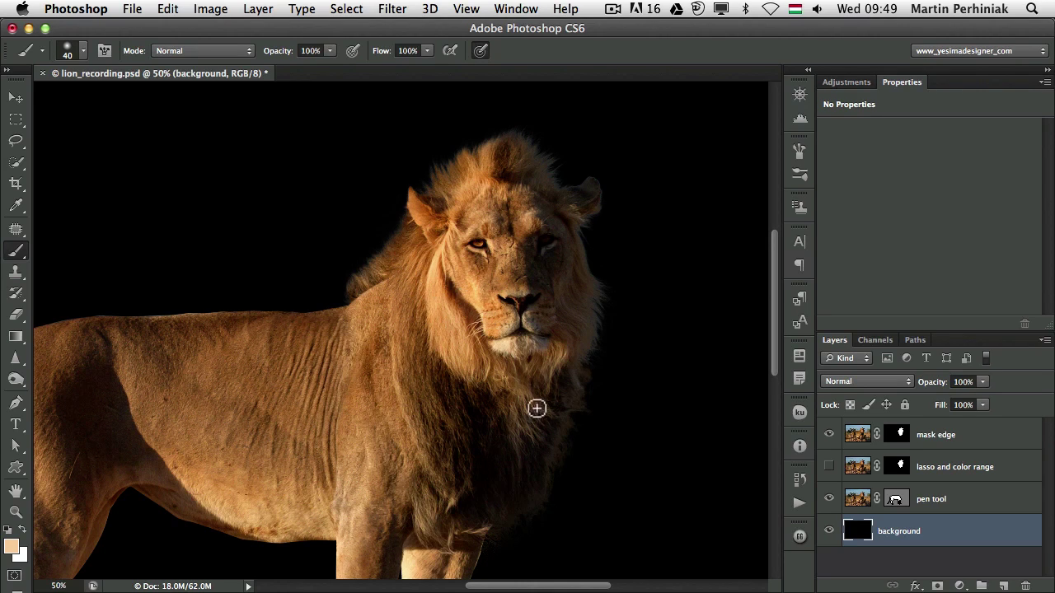
Step: Zoom in on the lower edge of the chest mane and load the "fur brush" preset for the Brush tool
{"action": "key", "text": "z"}
{"action": "left_click_drag", "start_coordinate": [560, 483], "coordinate": [626, 454]}
{"action": "key", "text": "b"}
{"action": "mouse_move", "coordinate": [522, 440]}
{"action": "left_mouse_down"}
{"action": "mouse_move", "coordinate": [549, 372]}
{"action": "mouse_move", "coordinate": [440, 269]}
{"action": "left_mouse_up"}
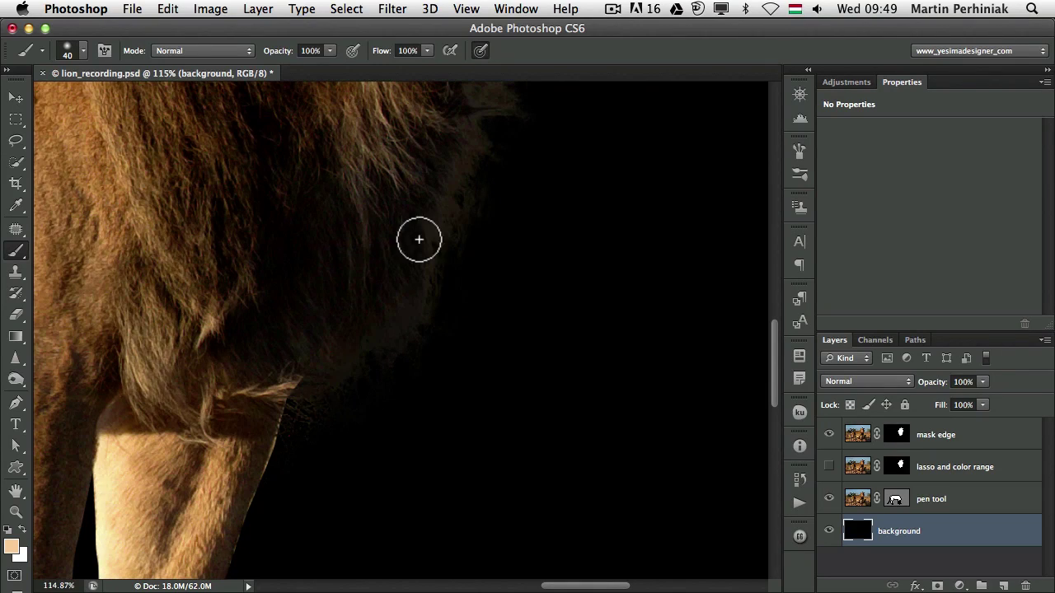
{"action": "left_click", "coordinate": [83, 51]}
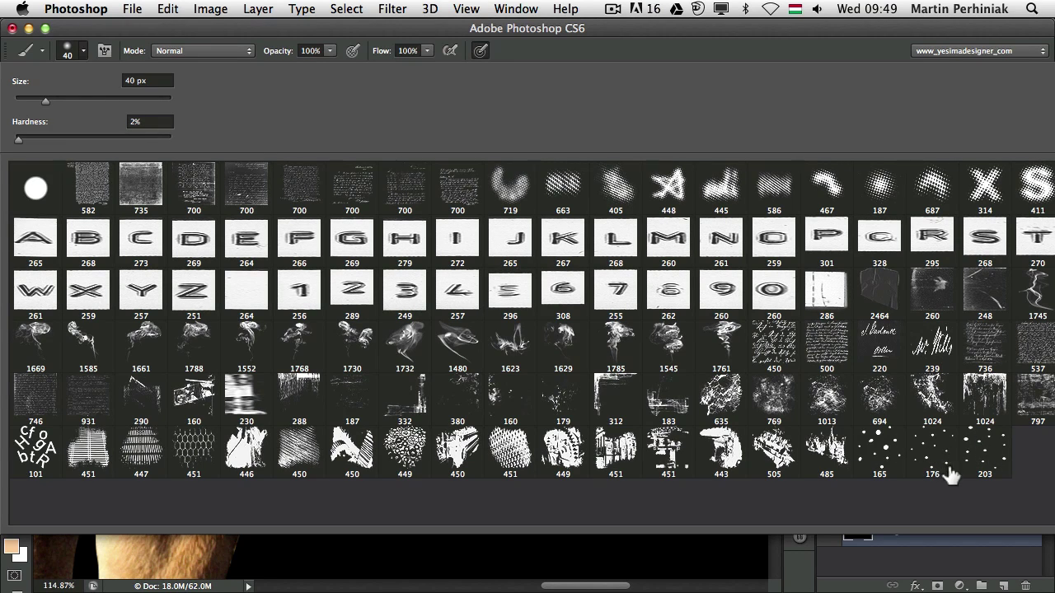
{"action": "left_click", "coordinate": [532, 53]}
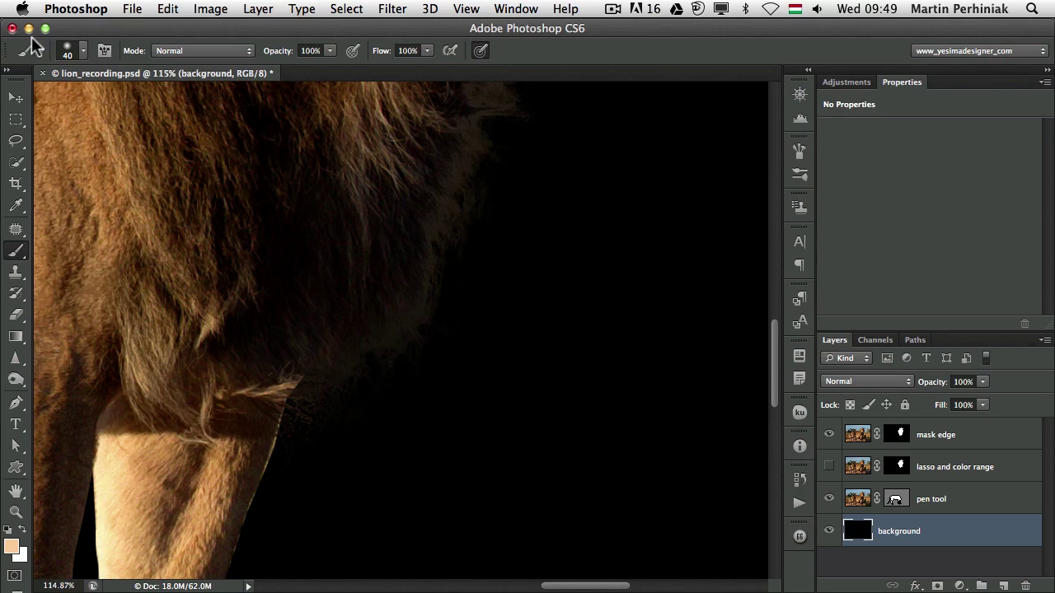
{"action": "left_click", "coordinate": [43, 53]}
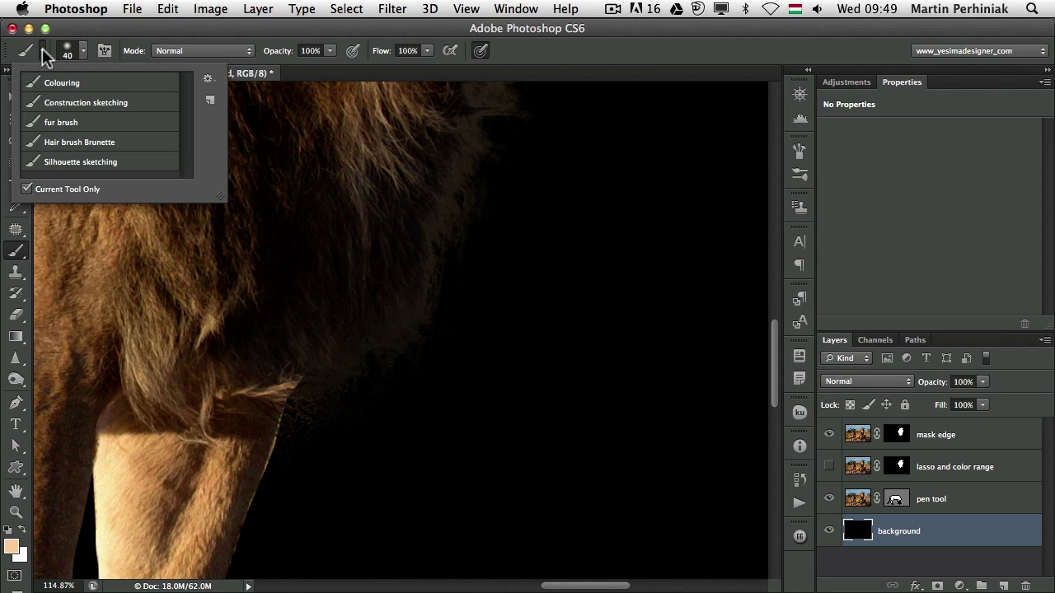
{"action": "left_click", "coordinate": [60, 126]}
{"action": "left_click", "coordinate": [551, 65]}
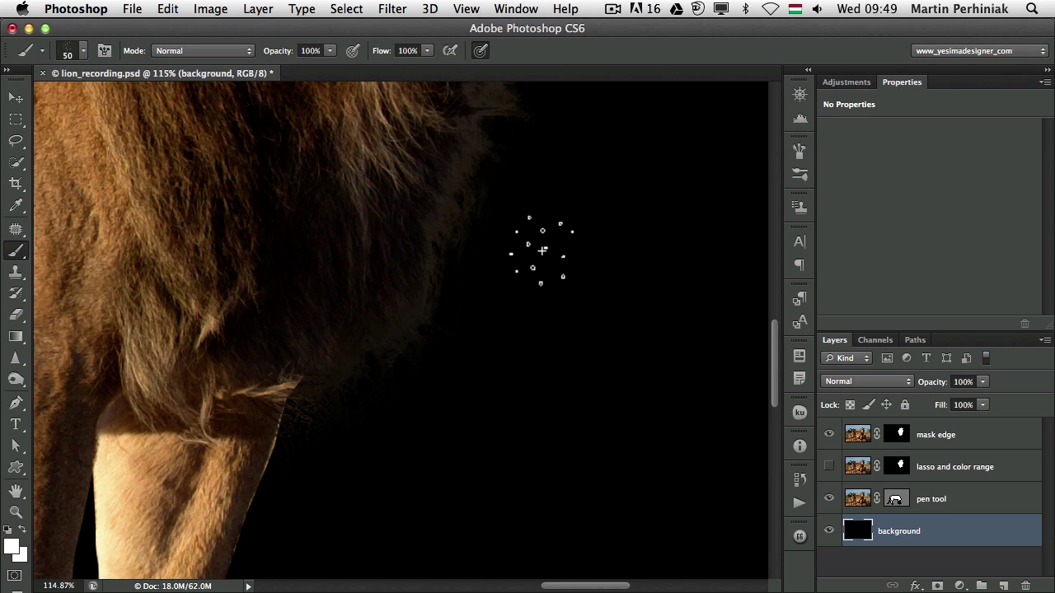
Step: Examine the fur brush's tip shape, Shape Dynamics and Transfer settings, including their pen pressure controls
{"action": "left_click", "coordinate": [799, 151]}
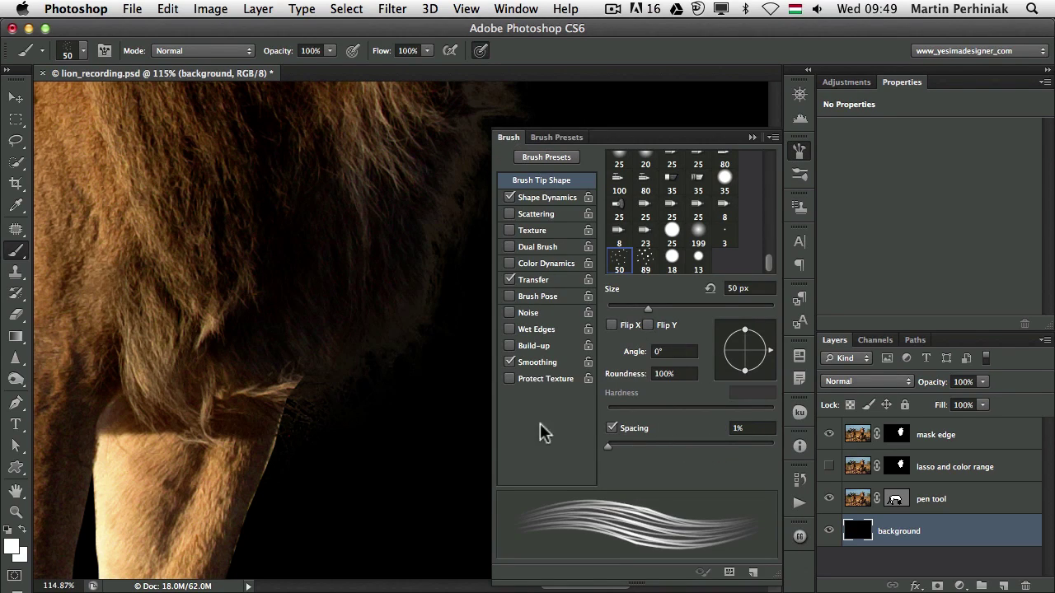
{"action": "left_click", "coordinate": [550, 199]}
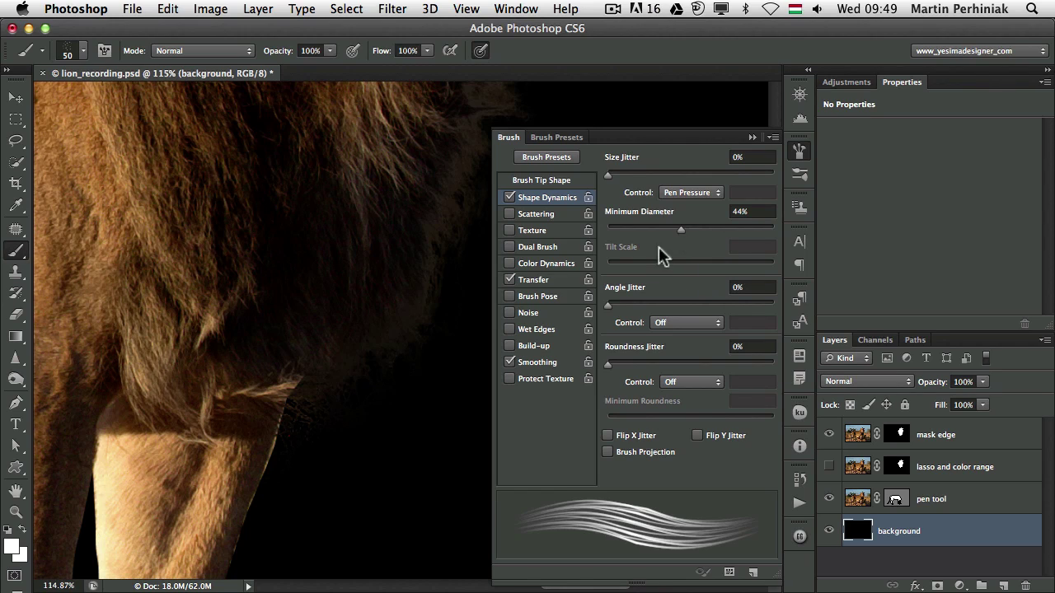
{"action": "left_click", "coordinate": [544, 281]}
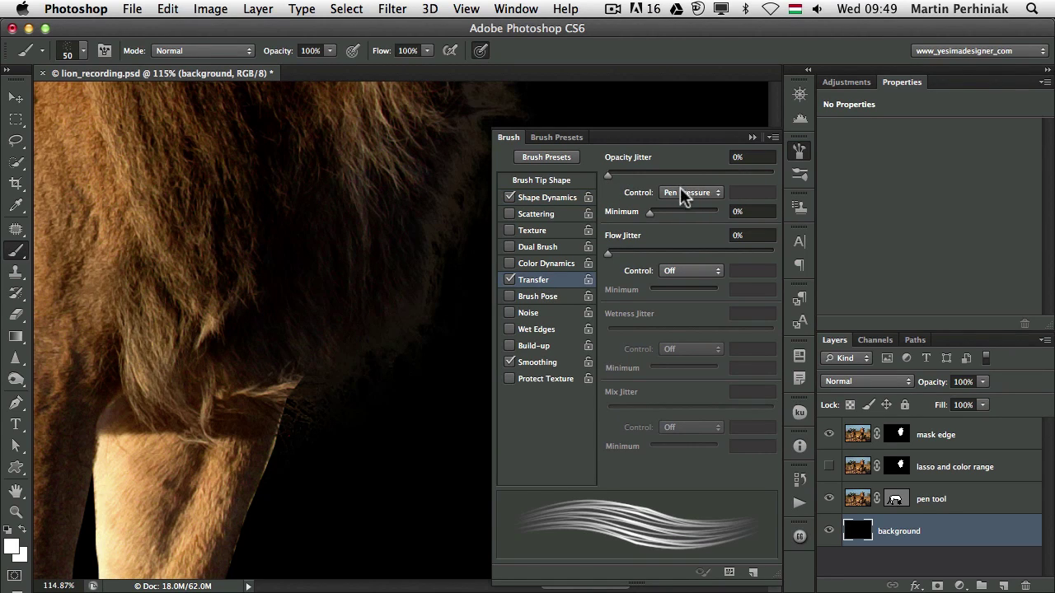
{"action": "left_click", "coordinate": [550, 199]}
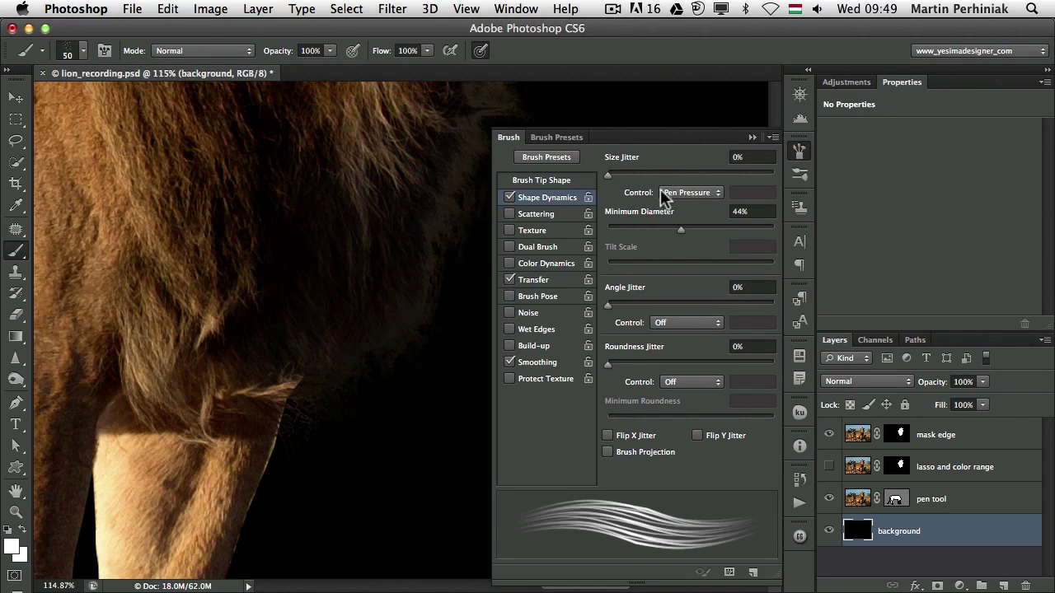
{"action": "left_click", "coordinate": [799, 153]}
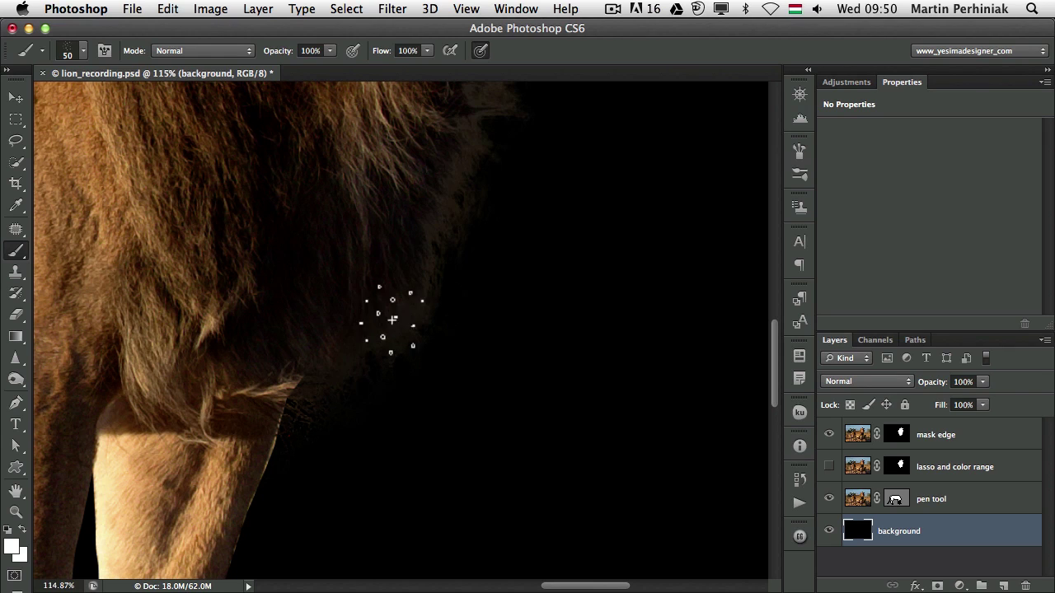
{"action": "mouse_move", "coordinate": [382, 339]}
{"action": "left_mouse_down"}
{"action": "mouse_move", "coordinate": [394, 388]}
{"action": "mouse_move", "coordinate": [409, 385]}
{"action": "left_mouse_up"}
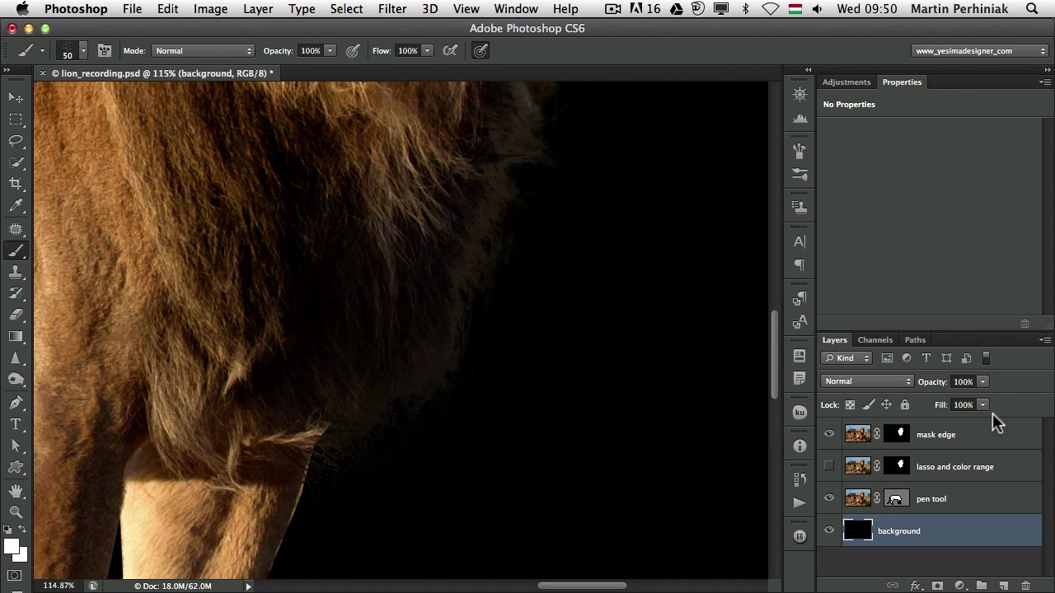
Step: Create a new blank white document measuring 300 x 300 pixels
{"action": "key", "text": "super+n"}
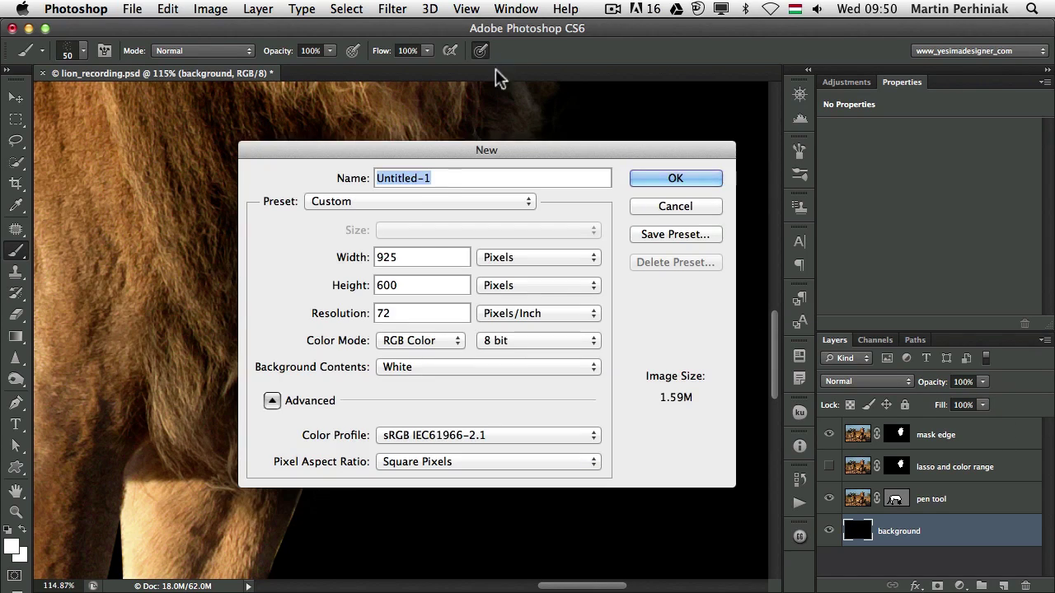
{"action": "double_click", "coordinate": [400, 260]}
{"action": "type", "text": "300"}
{"action": "key", "text": "Tab"}
{"action": "type", "text": "300"}
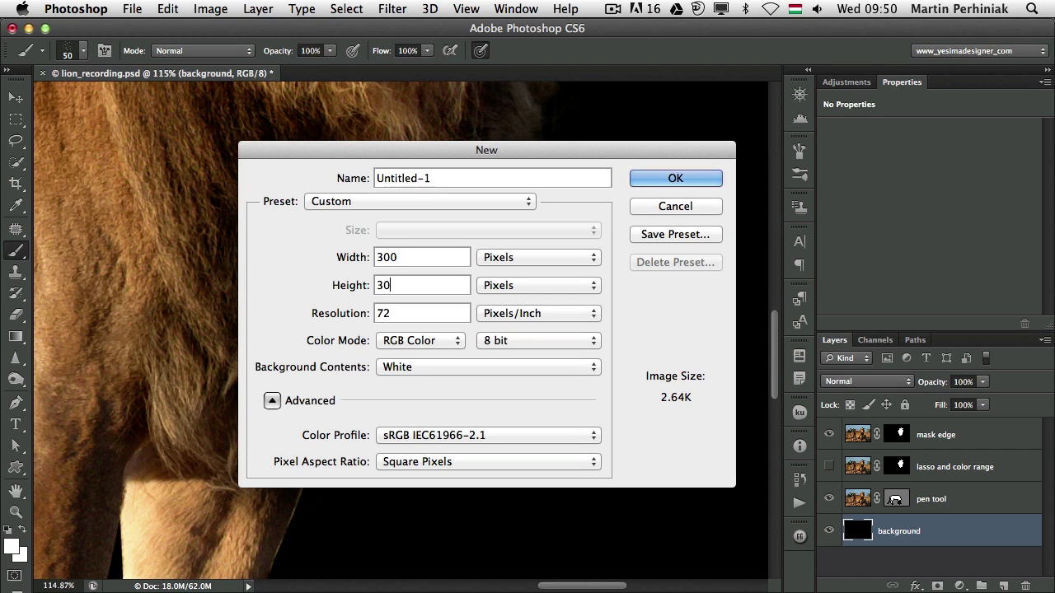
{"action": "key", "text": "Return"}
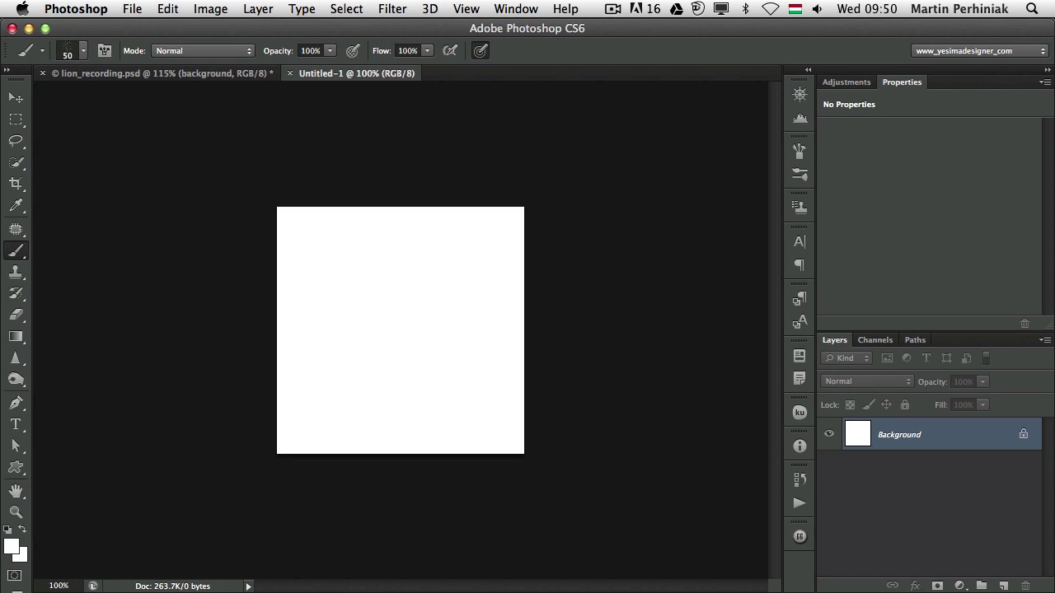
Step: Paint scattered small black dots of varied size across the middle of the white canvas with a 12 px round brush
{"action": "left_click", "coordinate": [83, 51]}
{"action": "key", "text": "Escape"}
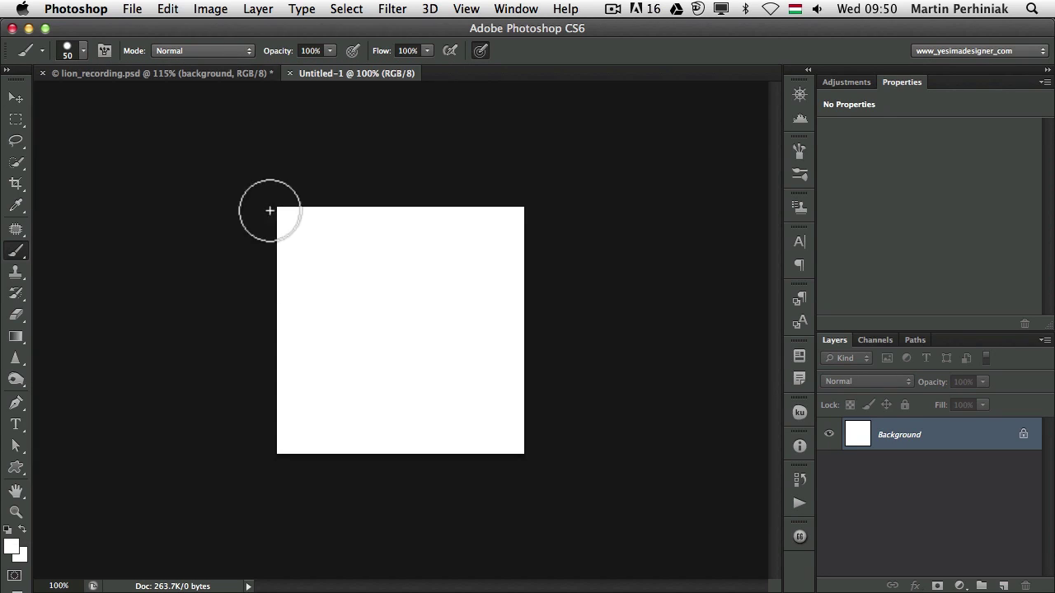
{"action": "left_click_drag", "start_coordinate": [371, 329], "coordinate": [363, 338]}
{"action": "left_click", "coordinate": [349, 294]}
{"action": "left_click", "coordinate": [421, 272]}
{"action": "left_click", "coordinate": [398, 315]}
{"action": "left_click", "coordinate": [382, 266]}
{"action": "left_click", "coordinate": [368, 348]}
{"action": "left_click", "coordinate": [461, 336]}
{"action": "left_click", "coordinate": [449, 300]}
{"action": "left_click", "coordinate": [424, 355]}
{"action": "left_click", "coordinate": [347, 318]}
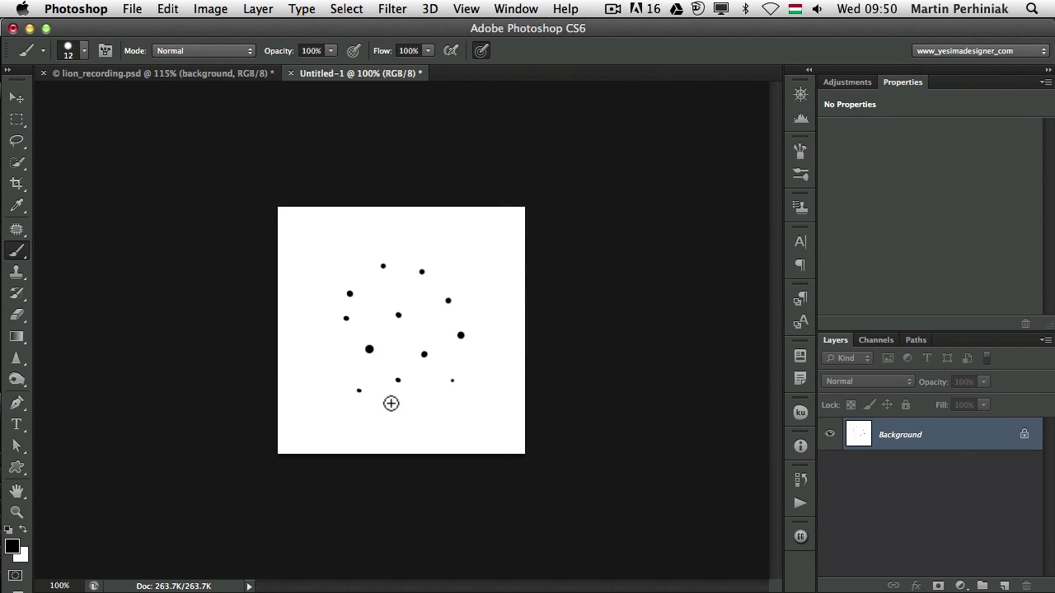
Step: Select the whole canvas and start defining the dots as a brush preset, cancelling at the brush name
{"action": "key", "text": "super+a"}
{"action": "left_click", "coordinate": [168, 9]}
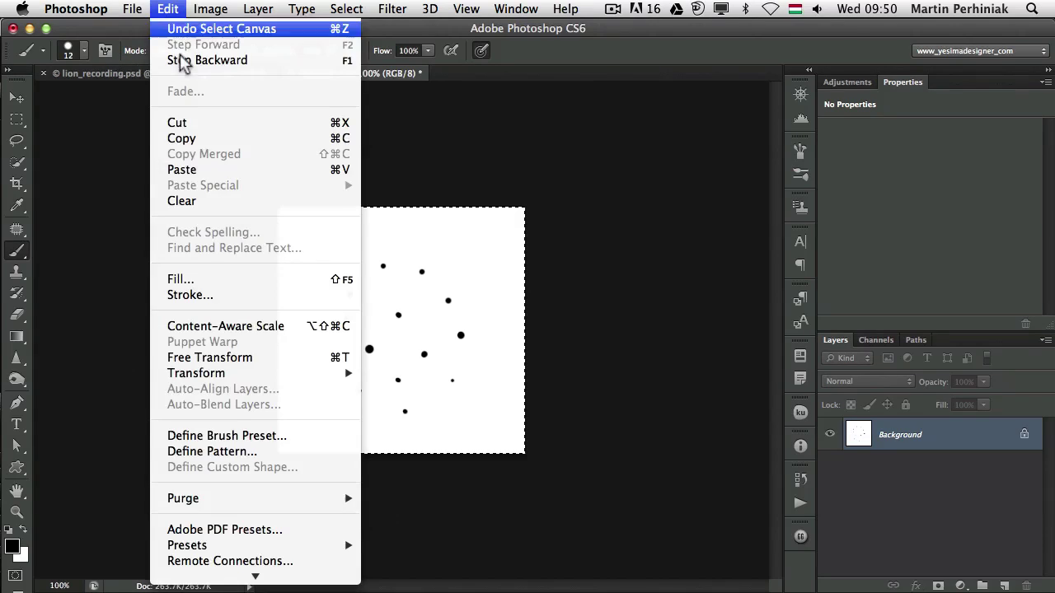
{"action": "left_click", "coordinate": [246, 437]}
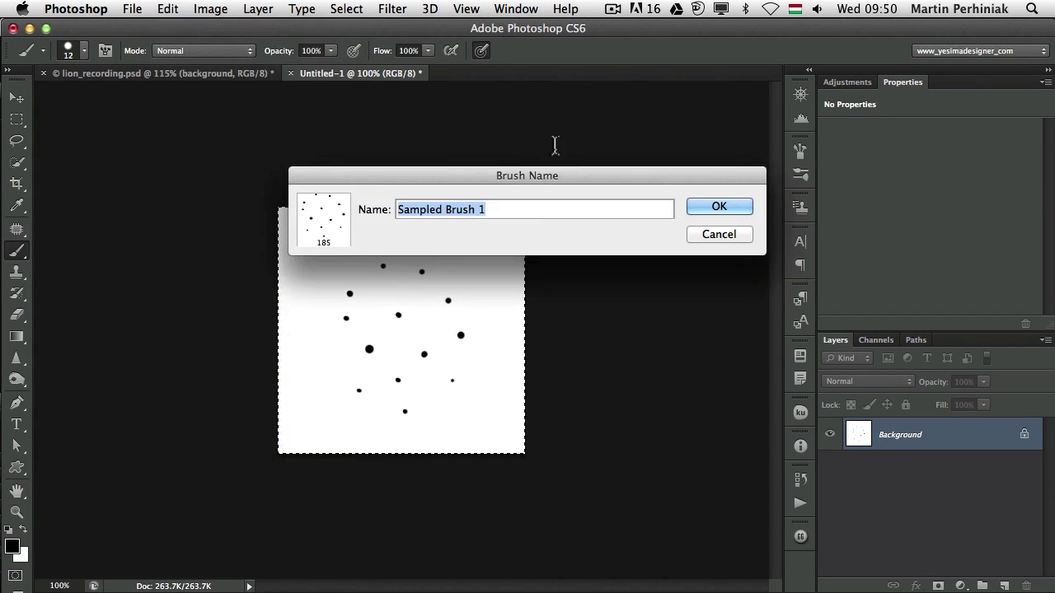
{"action": "left_click", "coordinate": [707, 229]}
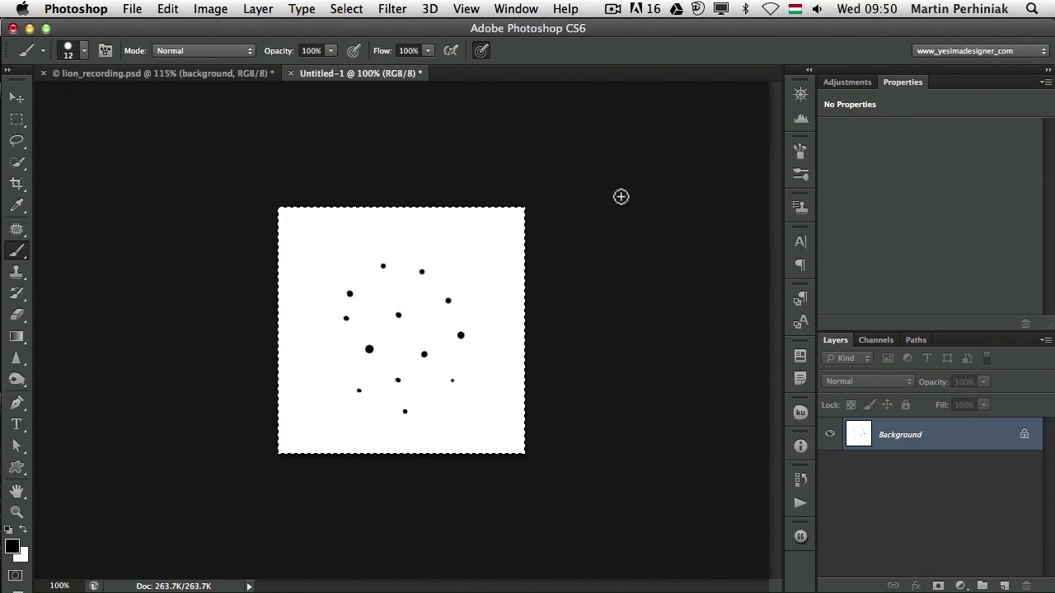
Step: Review the brush settings and the saved brush tool presets, and close the untitled dots document without saving
{"action": "left_click", "coordinate": [801, 151]}
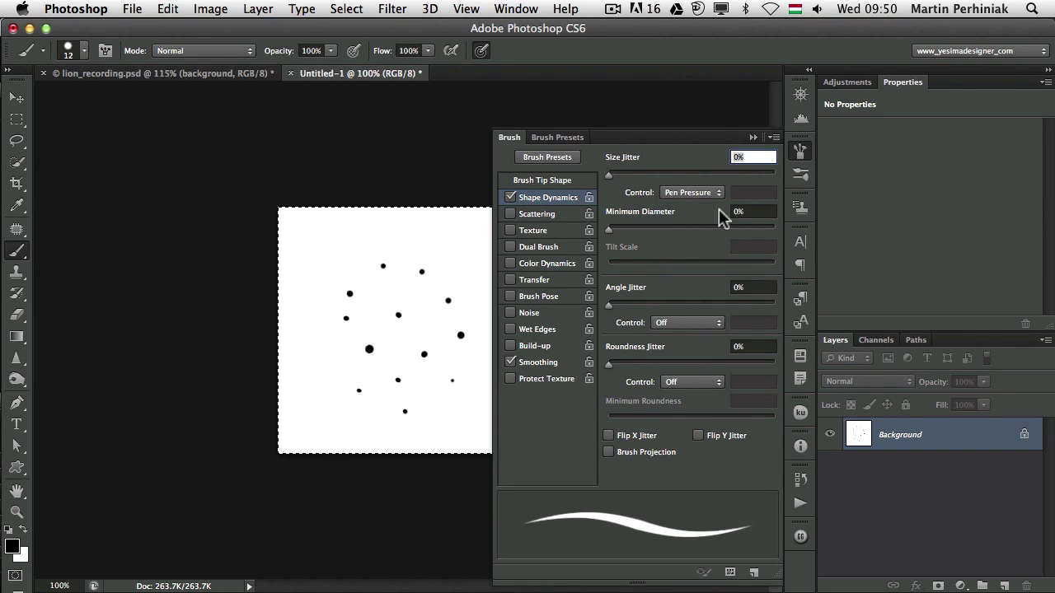
{"action": "left_click", "coordinate": [801, 151]}
{"action": "left_click", "coordinate": [44, 52]}
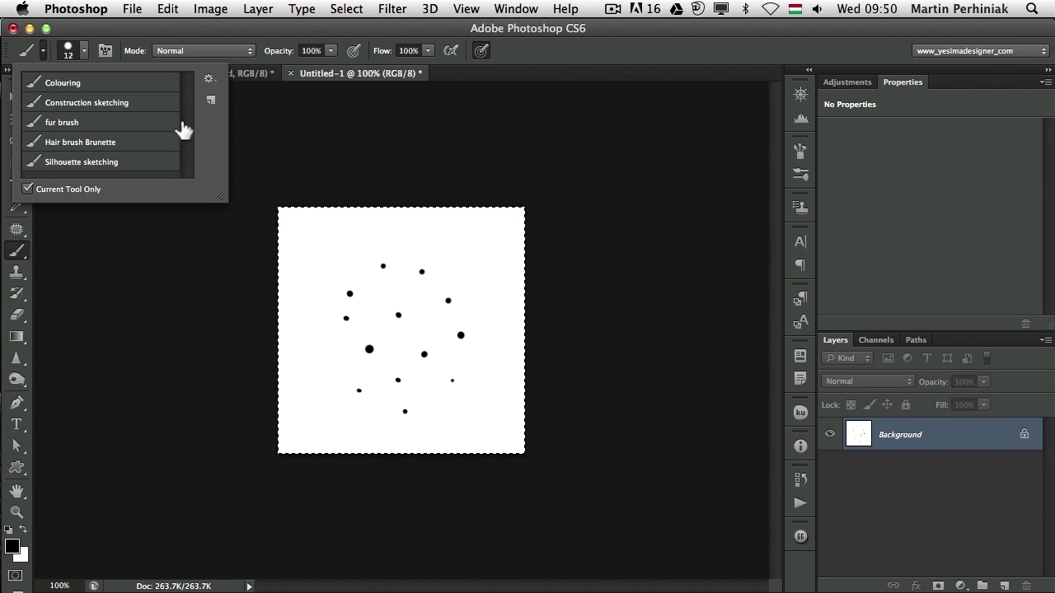
{"action": "left_click", "coordinate": [306, 143]}
{"action": "key", "text": "super+w"}
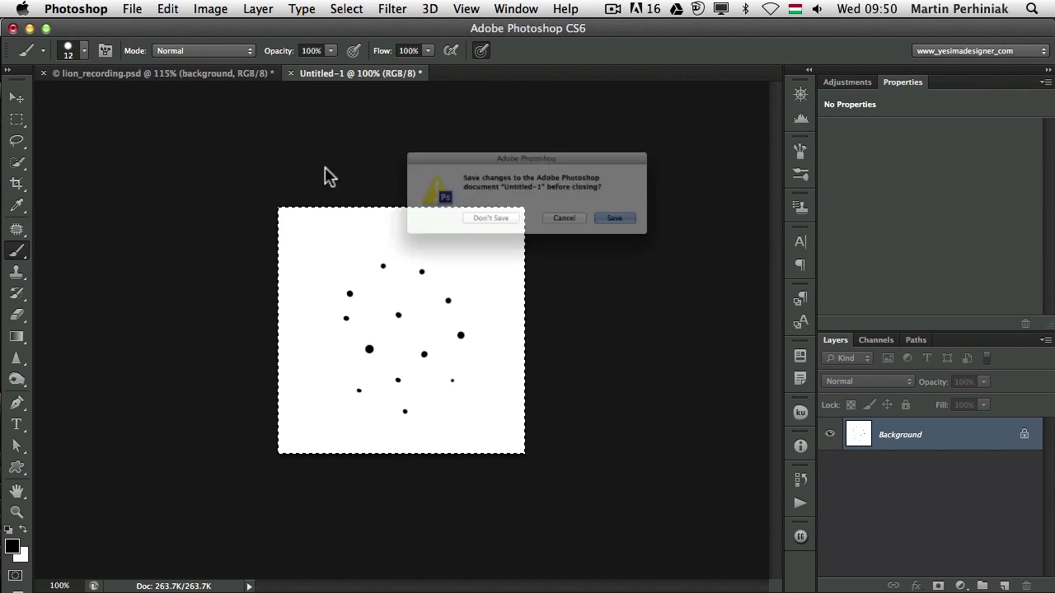
{"action": "left_click", "coordinate": [463, 233]}
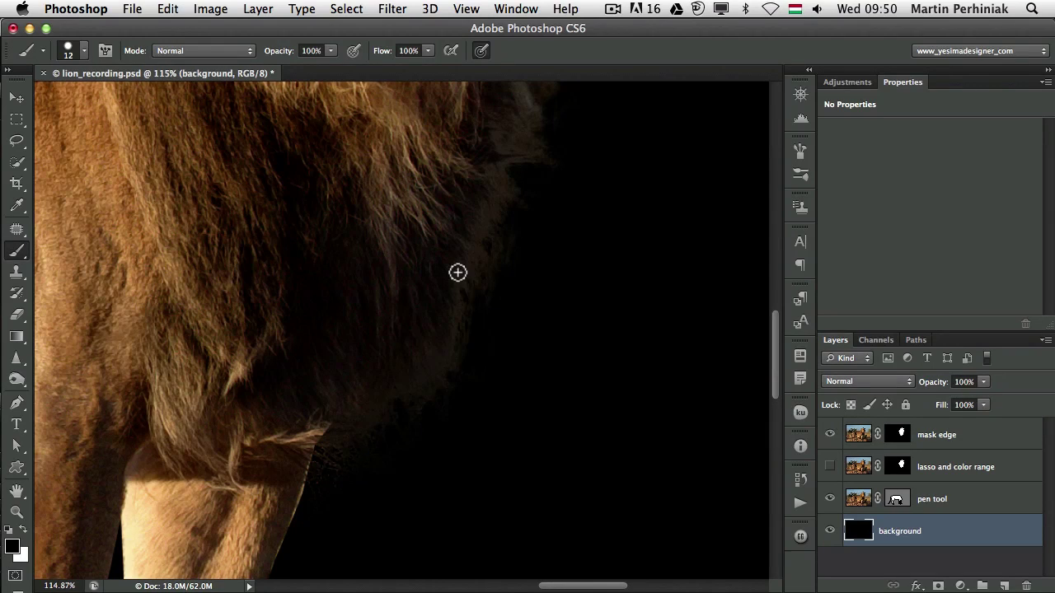
Step: Paint black on the mask edge layer's mask with the fur brush preset, reduced to 35 px, along the lower mane's outer edge
{"action": "left_click", "coordinate": [49, 51]}
{"action": "left_click", "coordinate": [51, 120]}
{"action": "left_click", "coordinate": [348, 301]}
{"action": "left_click", "coordinate": [897, 439]}
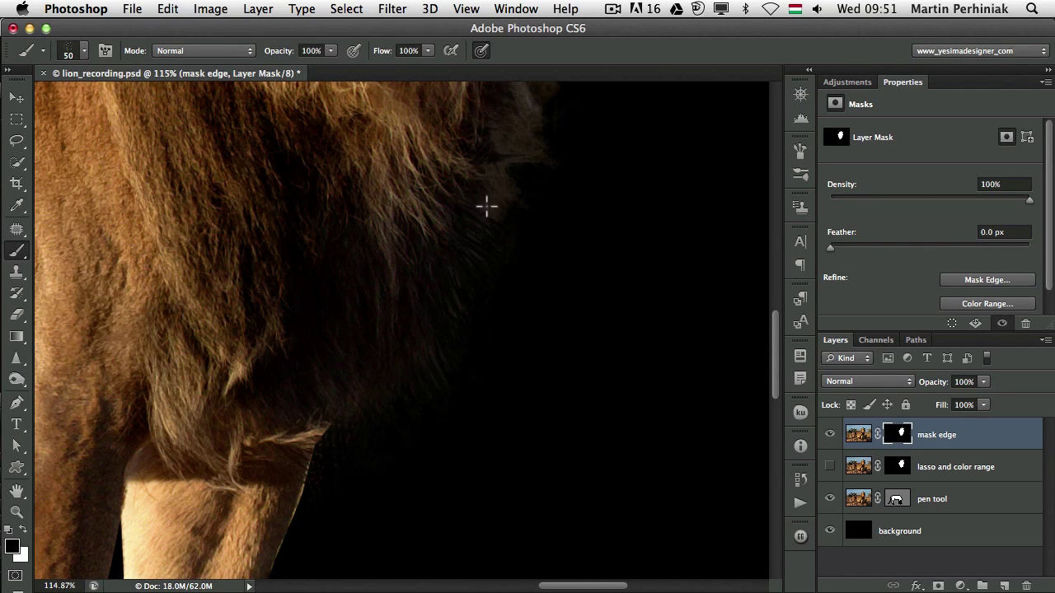
{"action": "left_click_drag", "start_coordinate": [521, 234], "coordinate": [549, 343]}
{"action": "key", "text": "bracketleft"}
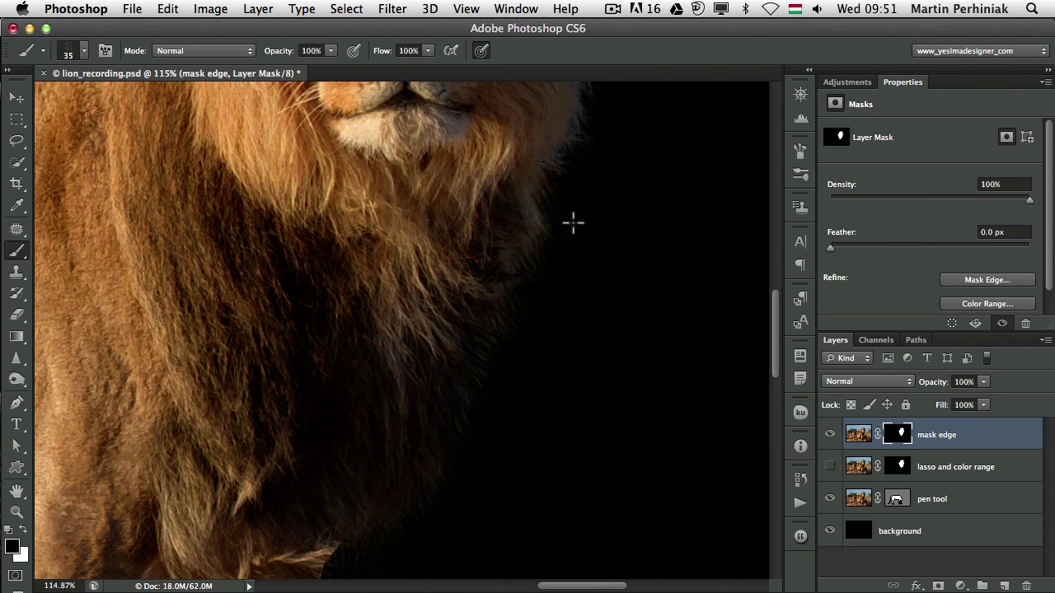
{"action": "left_click_drag", "start_coordinate": [476, 380], "coordinate": [478, 207]}
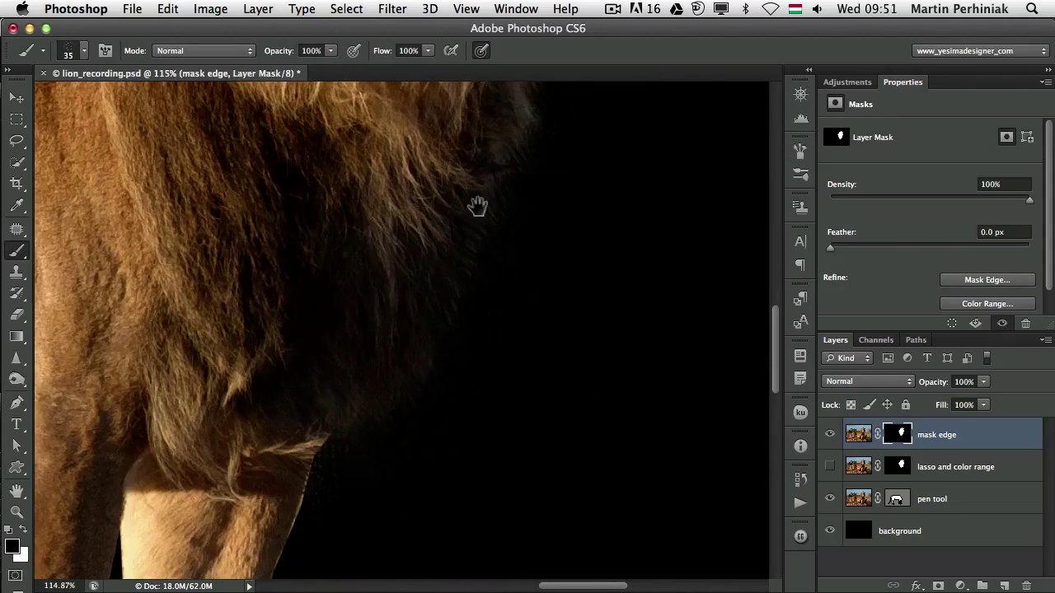
Step: Fill the background layer with white and reselect the mask edge layer's mask
{"action": "key", "text": "x"}
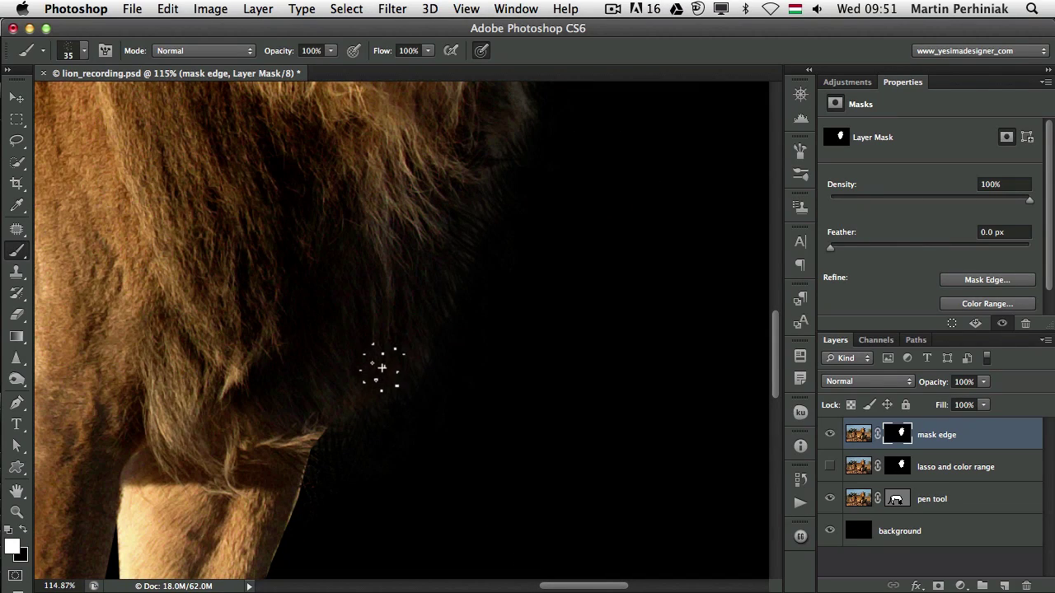
{"action": "key", "text": "z"}
{"action": "left_click_drag", "start_coordinate": [446, 393], "coordinate": [533, 367]}
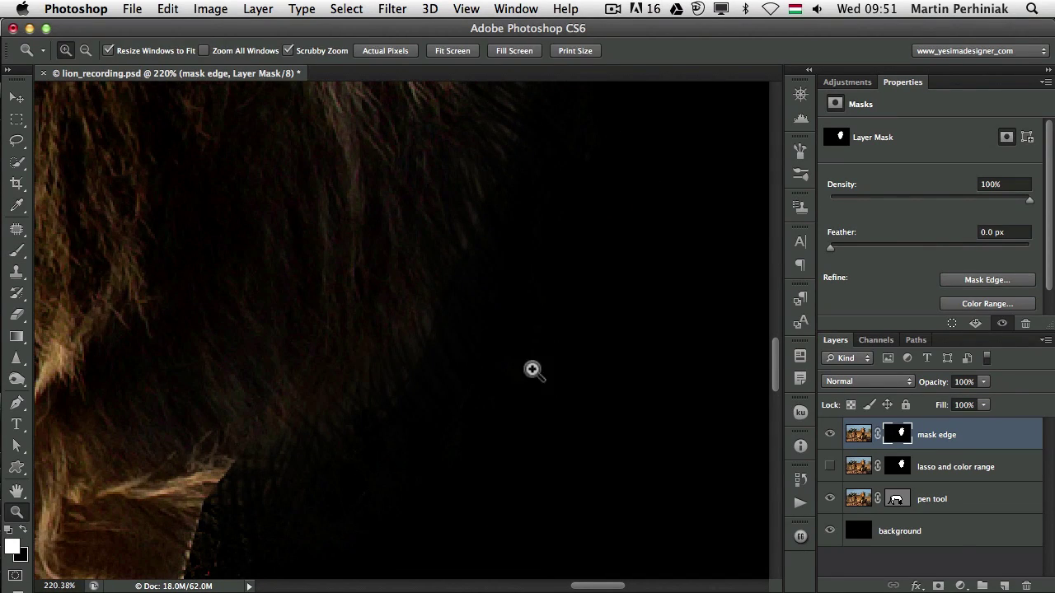
{"action": "left_click", "coordinate": [932, 532]}
{"action": "key", "text": "super+BackSpace"}
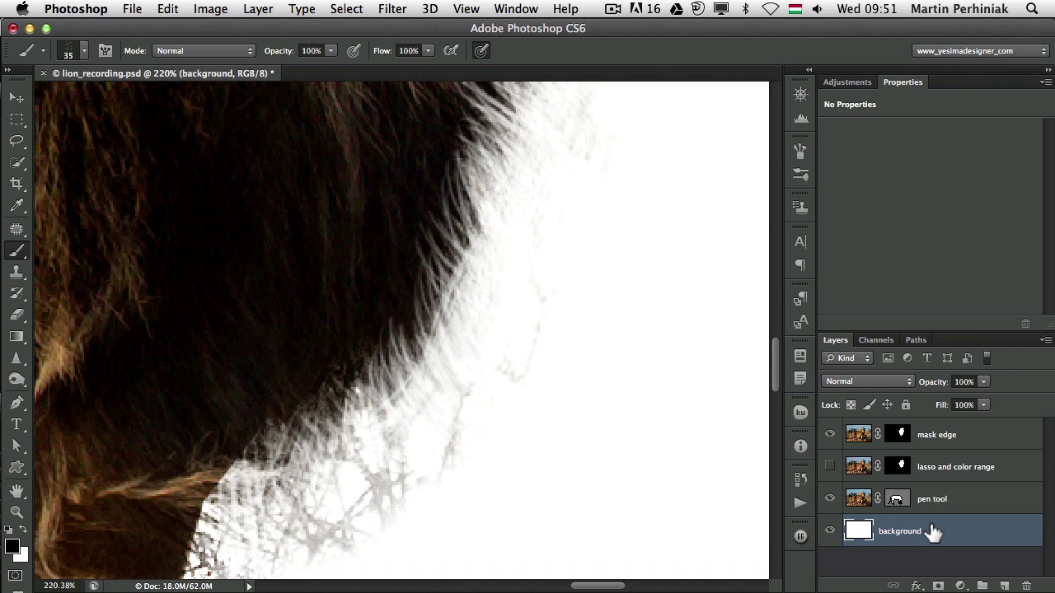
{"action": "left_click", "coordinate": [898, 435]}
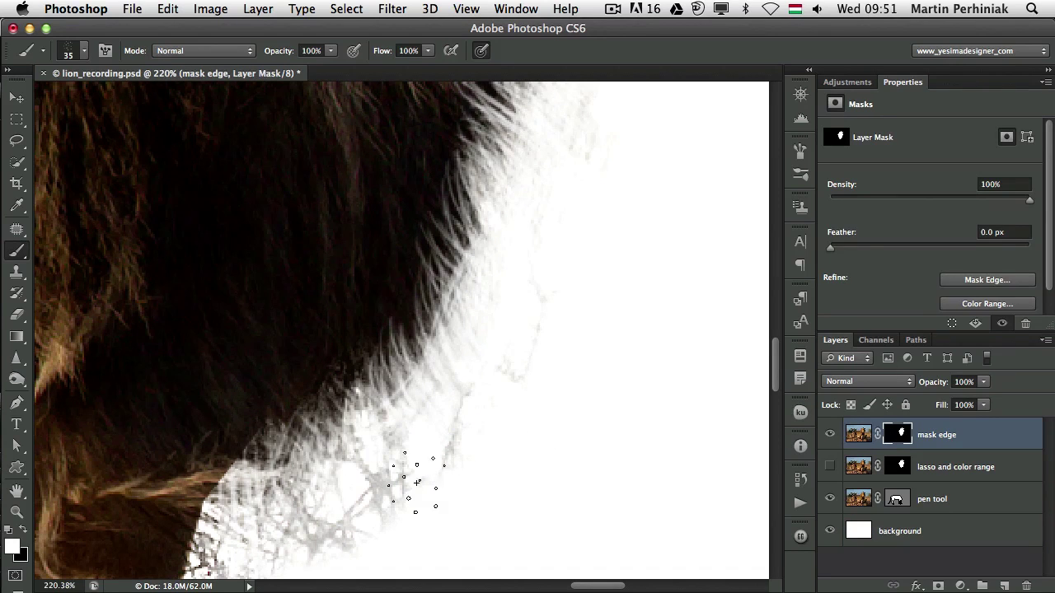
Step: Paint out the leftover backdrop beyond the lower mane's edge on the mask with a soft round black brush of 60 px
{"action": "left_click", "coordinate": [82, 51]}
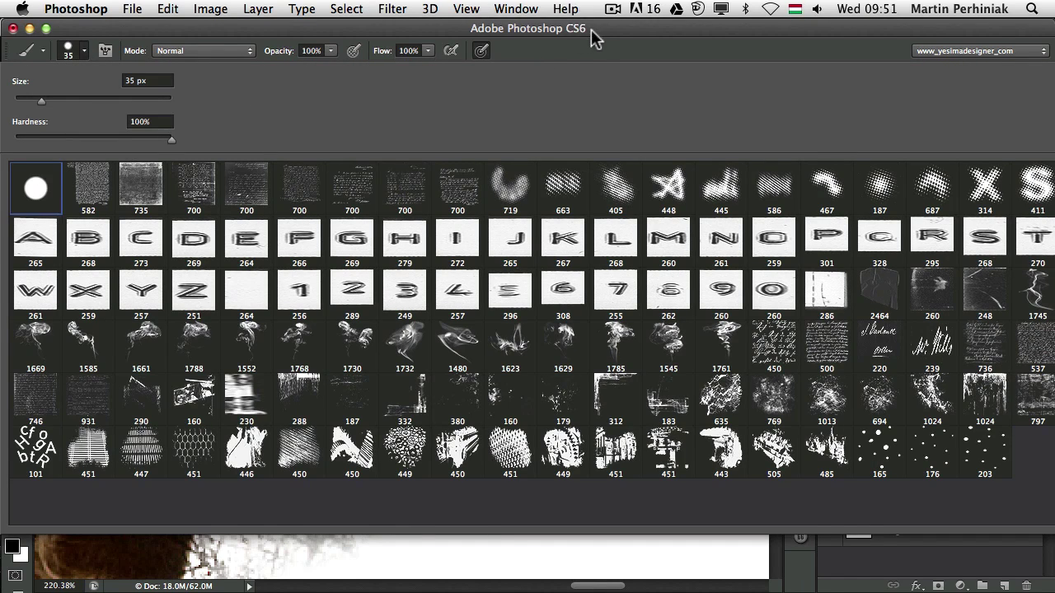
{"action": "left_click", "coordinate": [581, 41]}
{"action": "left_click_drag", "start_coordinate": [302, 559], "coordinate": [459, 419]}
{"action": "mouse_move", "coordinate": [446, 462]}
{"action": "left_mouse_down"}
{"action": "mouse_move", "coordinate": [354, 518]}
{"action": "mouse_move", "coordinate": [348, 467]}
{"action": "mouse_move", "coordinate": [381, 431]}
{"action": "mouse_move", "coordinate": [480, 382]}
{"action": "left_mouse_up"}
{"action": "left_click_drag", "start_coordinate": [505, 464], "coordinate": [527, 464]}
{"action": "mouse_move", "coordinate": [440, 412]}
{"action": "left_mouse_down"}
{"action": "mouse_move", "coordinate": [569, 336]}
{"action": "mouse_move", "coordinate": [587, 298]}
{"action": "mouse_move", "coordinate": [661, 225]}
{"action": "mouse_move", "coordinate": [546, 352]}
{"action": "mouse_move", "coordinate": [663, 157]}
{"action": "mouse_move", "coordinate": [627, 238]}
{"action": "mouse_move", "coordinate": [617, 359]}
{"action": "mouse_move", "coordinate": [544, 471]}
{"action": "left_mouse_up"}
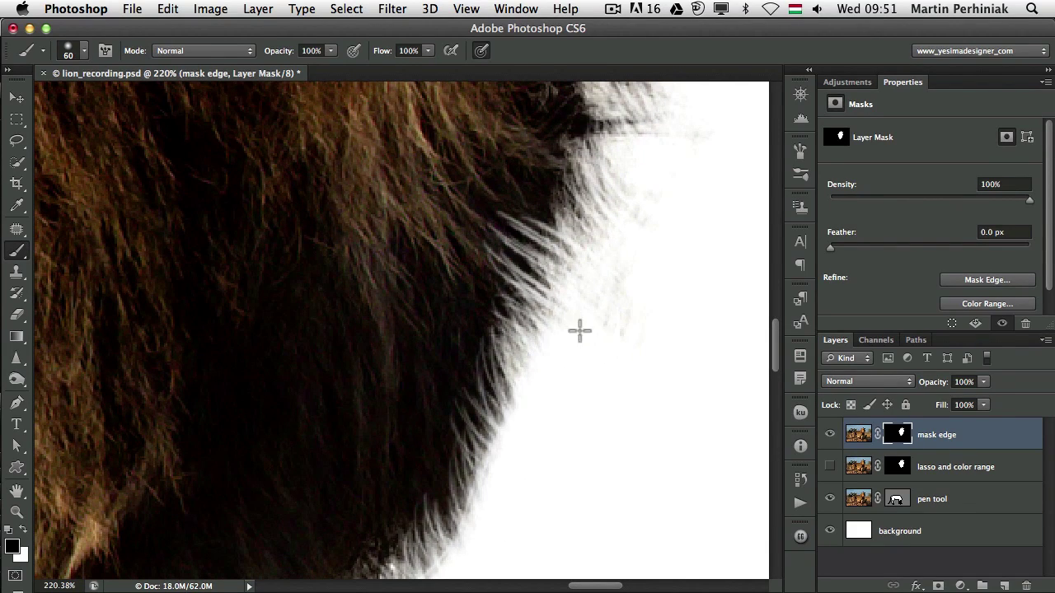
{"action": "left_click_drag", "start_coordinate": [610, 332], "coordinate": [594, 381]}
Step: Paint black on the mask with a 19 px soft round brush to clear the remnants between the mane's lower edge and the foreleg
{"action": "scroll", "coordinate": [601, 370], "scroll_direction": "down", "scroll_amount": 5}
{"action": "scroll", "coordinate": [600, 370], "scroll_direction": "up", "scroll_amount": 5}
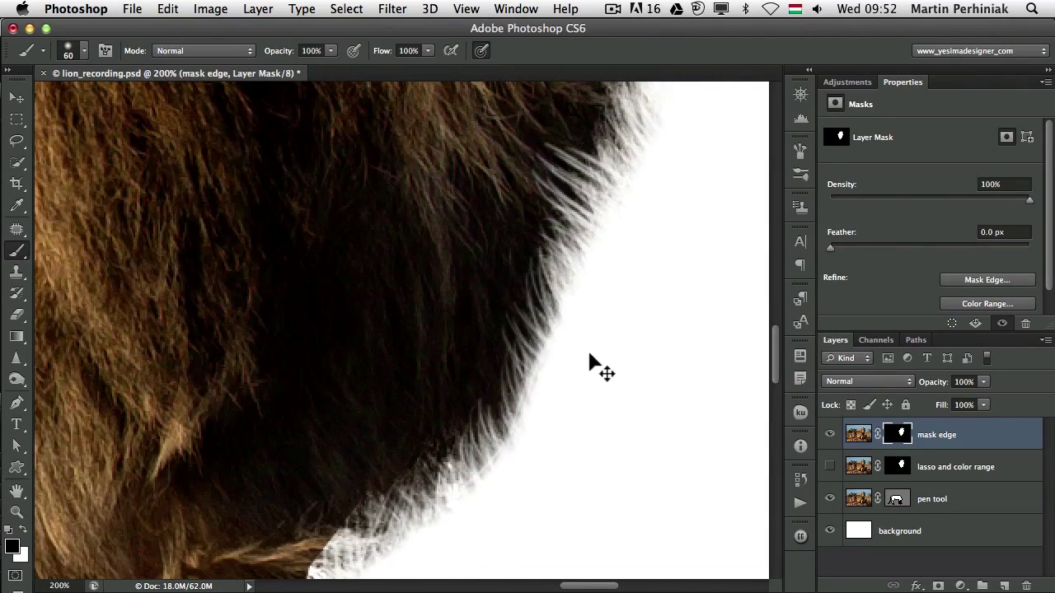
{"action": "scroll", "coordinate": [536, 346], "scroll_direction": "down", "scroll_amount": 5}
{"action": "left_click_drag", "start_coordinate": [430, 439], "coordinate": [398, 441]}
{"action": "mouse_move", "coordinate": [400, 404]}
{"action": "left_mouse_down"}
{"action": "mouse_move", "coordinate": [377, 405]}
{"action": "mouse_move", "coordinate": [338, 474]}
{"action": "mouse_move", "coordinate": [349, 432]}
{"action": "mouse_move", "coordinate": [386, 401]}
{"action": "left_mouse_up"}
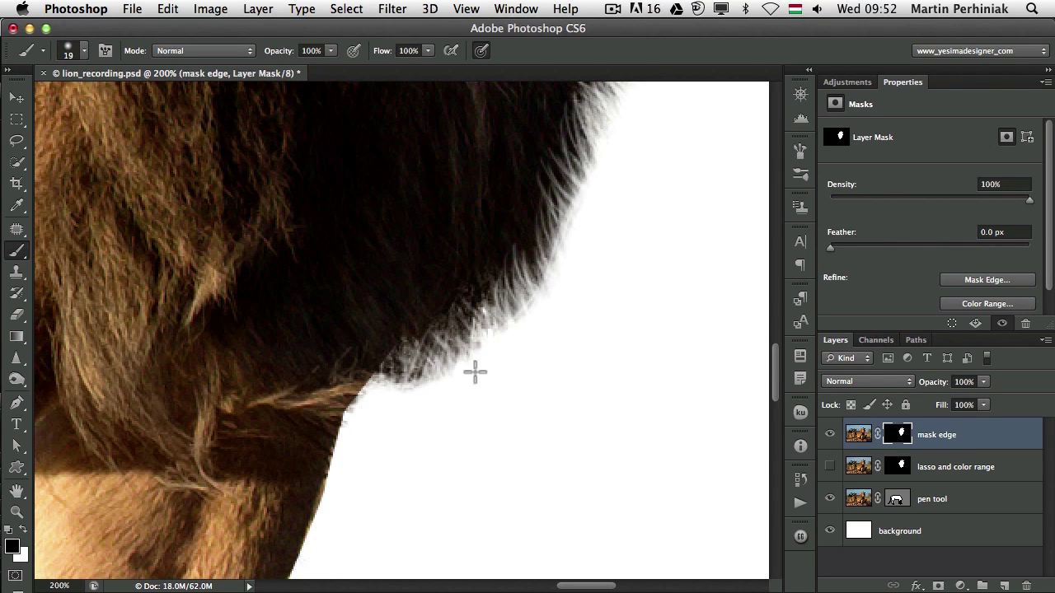
Step: Paint white hair strokes on the mask with the fur brush preset at 15 px where the mane meets the foreleg
{"action": "left_click", "coordinate": [44, 51]}
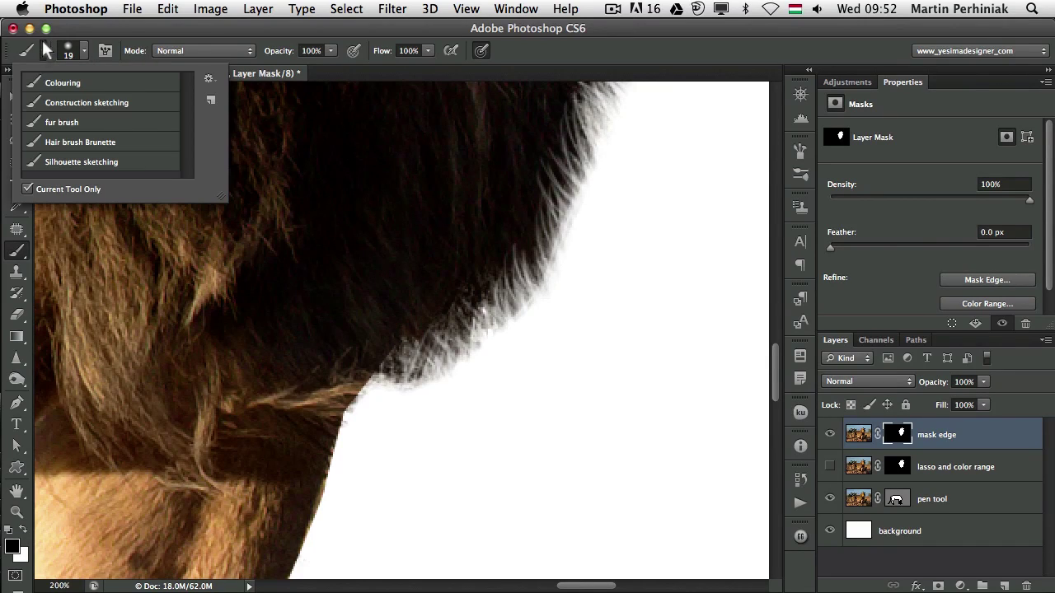
{"action": "left_click", "coordinate": [68, 126]}
{"action": "left_click", "coordinate": [215, 30]}
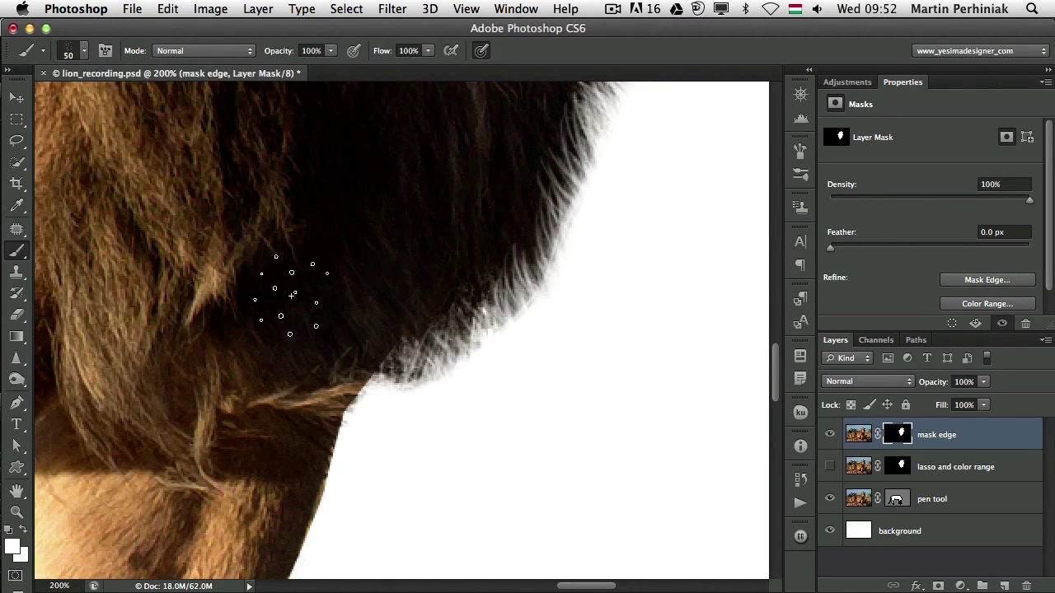
{"action": "mouse_move", "coordinate": [398, 347]}
{"action": "left_mouse_down"}
{"action": "mouse_move", "coordinate": [429, 356]}
{"action": "mouse_move", "coordinate": [419, 347]}
{"action": "mouse_move", "coordinate": [382, 358]}
{"action": "mouse_move", "coordinate": [410, 360]}
{"action": "mouse_move", "coordinate": [409, 330]}
{"action": "left_mouse_up"}
{"action": "mouse_move", "coordinate": [380, 399]}
{"action": "left_mouse_down"}
{"action": "mouse_move", "coordinate": [368, 337]}
{"action": "mouse_move", "coordinate": [361, 381]}
{"action": "mouse_move", "coordinate": [366, 361]}
{"action": "mouse_move", "coordinate": [349, 380]}
{"action": "mouse_move", "coordinate": [361, 388]}
{"action": "mouse_move", "coordinate": [412, 341]}
{"action": "mouse_move", "coordinate": [401, 319]}
{"action": "mouse_move", "coordinate": [431, 316]}
{"action": "left_mouse_up"}
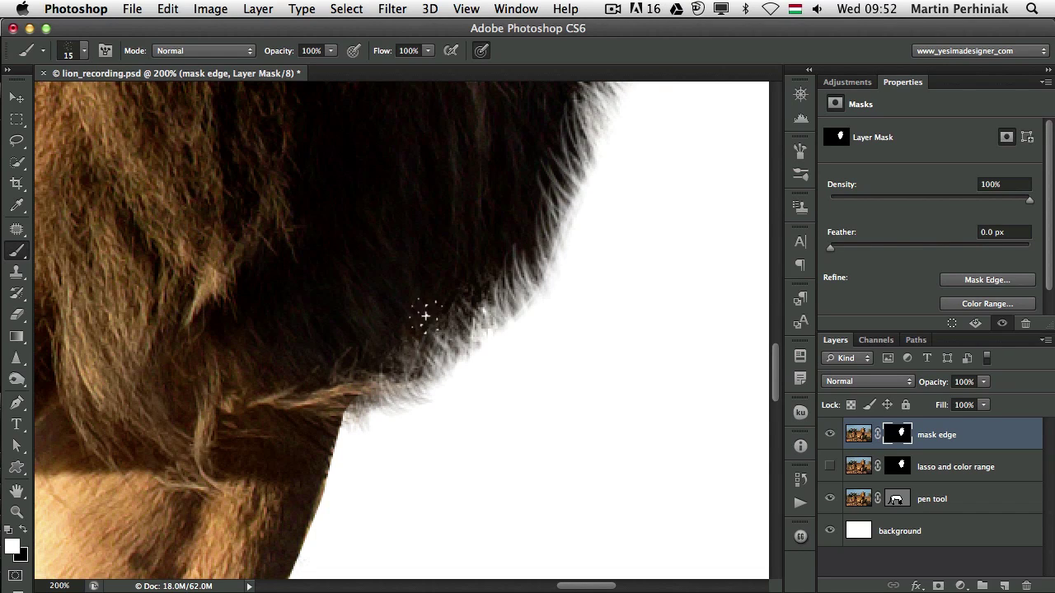
Step: Undo the last two fur strokes and paint white hairs along the mane's bottom edge with the fur brush at 20 px
{"action": "left_click_drag", "start_coordinate": [418, 352], "coordinate": [428, 352]}
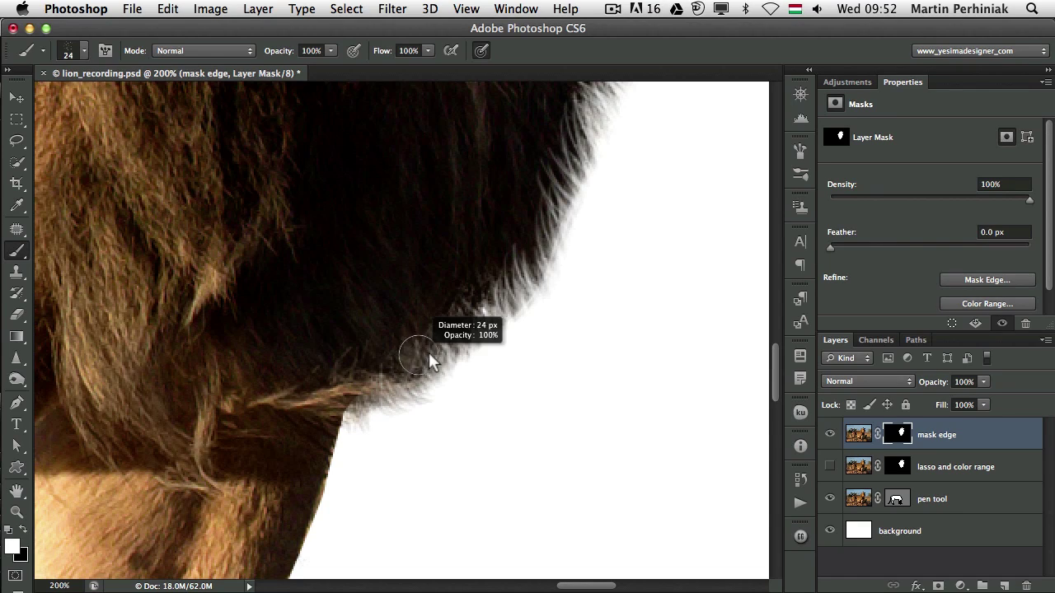
{"action": "key", "text": "super+alt+z"}
{"action": "key", "text": "super+alt+z"}
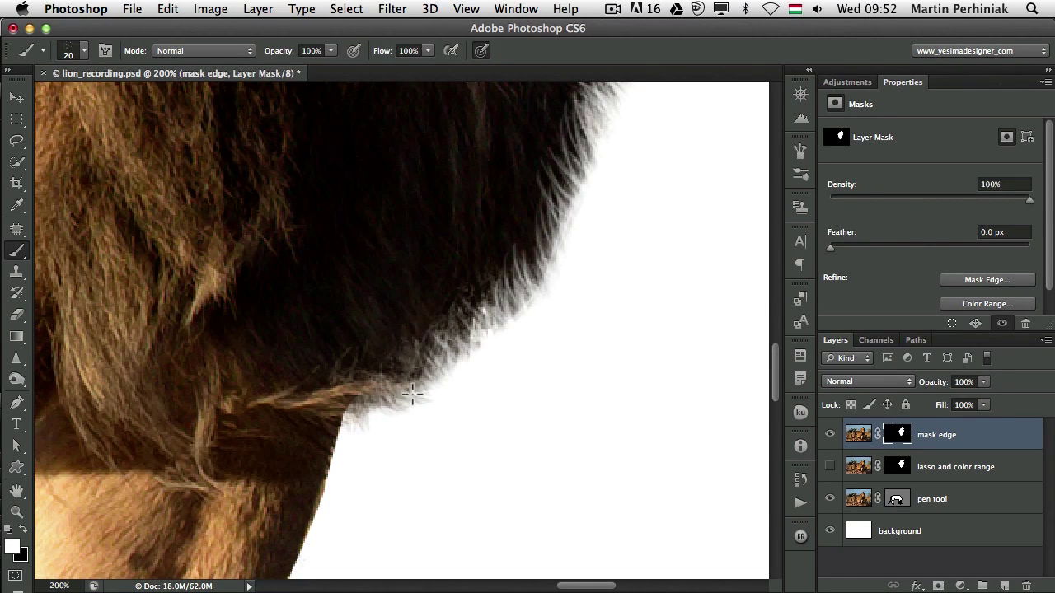
{"action": "mouse_move", "coordinate": [441, 309]}
{"action": "left_mouse_down"}
{"action": "mouse_move", "coordinate": [468, 354]}
{"action": "mouse_move", "coordinate": [441, 365]}
{"action": "mouse_move", "coordinate": [464, 339]}
{"action": "mouse_move", "coordinate": [467, 289]}
{"action": "mouse_move", "coordinate": [490, 280]}
{"action": "mouse_move", "coordinate": [523, 339]}
{"action": "mouse_move", "coordinate": [486, 271]}
{"action": "mouse_move", "coordinate": [511, 271]}
{"action": "mouse_move", "coordinate": [473, 325]}
{"action": "left_mouse_up"}
{"action": "mouse_move", "coordinate": [530, 272]}
{"action": "left_mouse_down"}
{"action": "mouse_move", "coordinate": [522, 247]}
{"action": "mouse_move", "coordinate": [544, 292]}
{"action": "mouse_move", "coordinate": [563, 219]}
{"action": "mouse_move", "coordinate": [540, 296]}
{"action": "mouse_move", "coordinate": [537, 276]}
{"action": "left_mouse_up"}
{"action": "scroll", "coordinate": [548, 245], "scroll_direction": "up", "scroll_amount": 5}
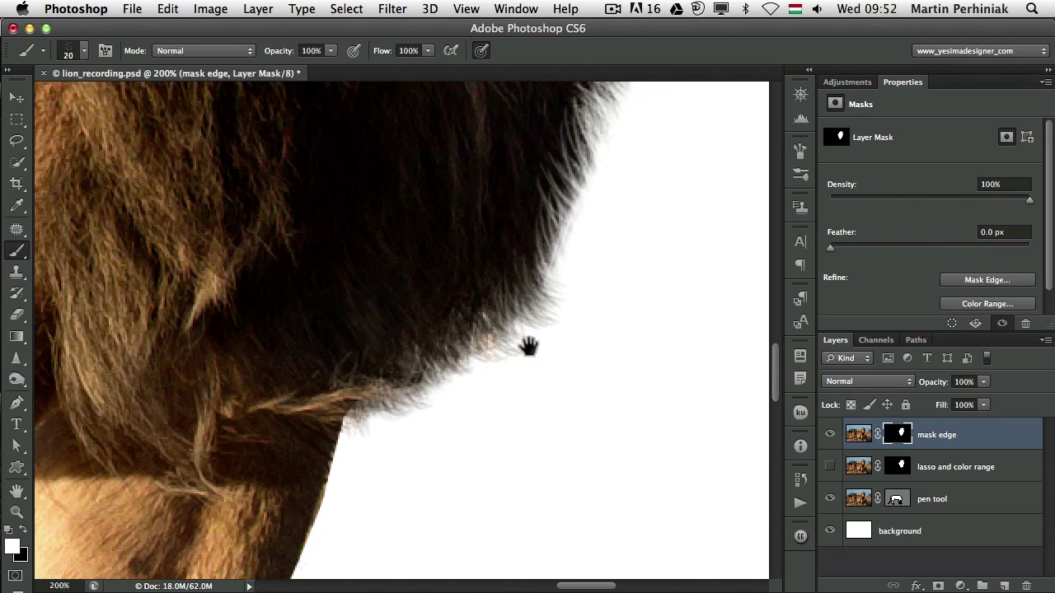
Step: Continue the white 20 px fur strokes up the outer edge of the lower mane to fill its pale gaps
{"action": "mouse_move", "coordinate": [517, 351]}
{"action": "left_mouse_down"}
{"action": "mouse_move", "coordinate": [532, 372]}
{"action": "mouse_move", "coordinate": [499, 289]}
{"action": "mouse_move", "coordinate": [527, 380]}
{"action": "mouse_move", "coordinate": [539, 345]}
{"action": "mouse_move", "coordinate": [527, 331]}
{"action": "mouse_move", "coordinate": [535, 363]}
{"action": "mouse_move", "coordinate": [508, 303]}
{"action": "mouse_move", "coordinate": [505, 336]}
{"action": "mouse_move", "coordinate": [516, 244]}
{"action": "mouse_move", "coordinate": [542, 324]}
{"action": "mouse_move", "coordinate": [508, 284]}
{"action": "mouse_move", "coordinate": [529, 258]}
{"action": "mouse_move", "coordinate": [513, 265]}
{"action": "mouse_move", "coordinate": [522, 322]}
{"action": "mouse_move", "coordinate": [546, 306]}
{"action": "mouse_move", "coordinate": [538, 244]}
{"action": "mouse_move", "coordinate": [526, 237]}
{"action": "mouse_move", "coordinate": [542, 274]}
{"action": "mouse_move", "coordinate": [569, 282]}
{"action": "mouse_move", "coordinate": [547, 222]}
{"action": "mouse_move", "coordinate": [553, 183]}
{"action": "mouse_move", "coordinate": [570, 237]}
{"action": "mouse_move", "coordinate": [582, 218]}
{"action": "mouse_move", "coordinate": [556, 241]}
{"action": "mouse_move", "coordinate": [514, 328]}
{"action": "mouse_move", "coordinate": [516, 373]}
{"action": "left_mouse_up"}
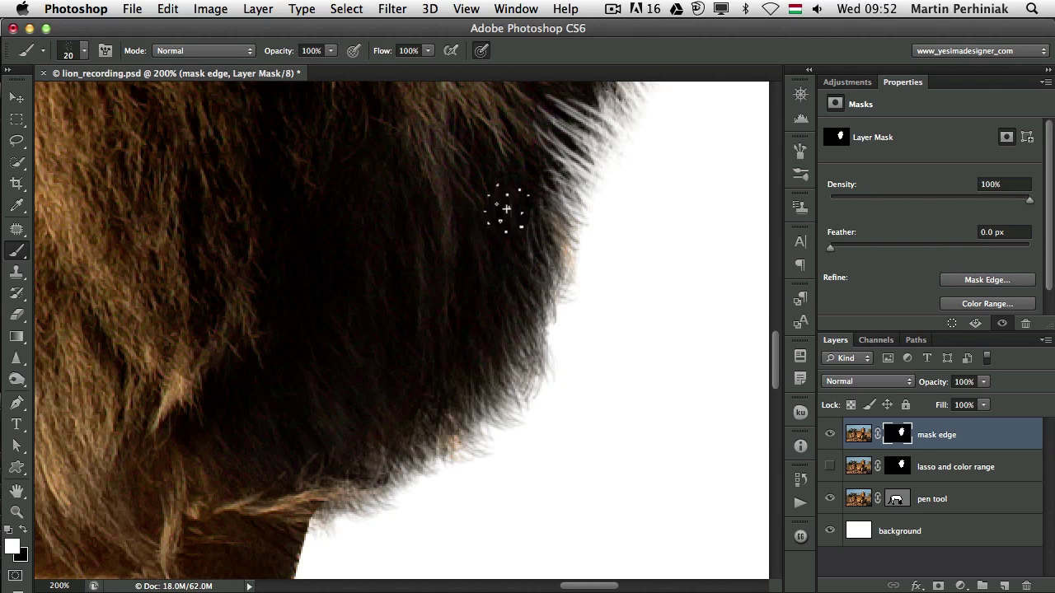
{"action": "left_click_drag", "start_coordinate": [565, 146], "coordinate": [509, 277]}
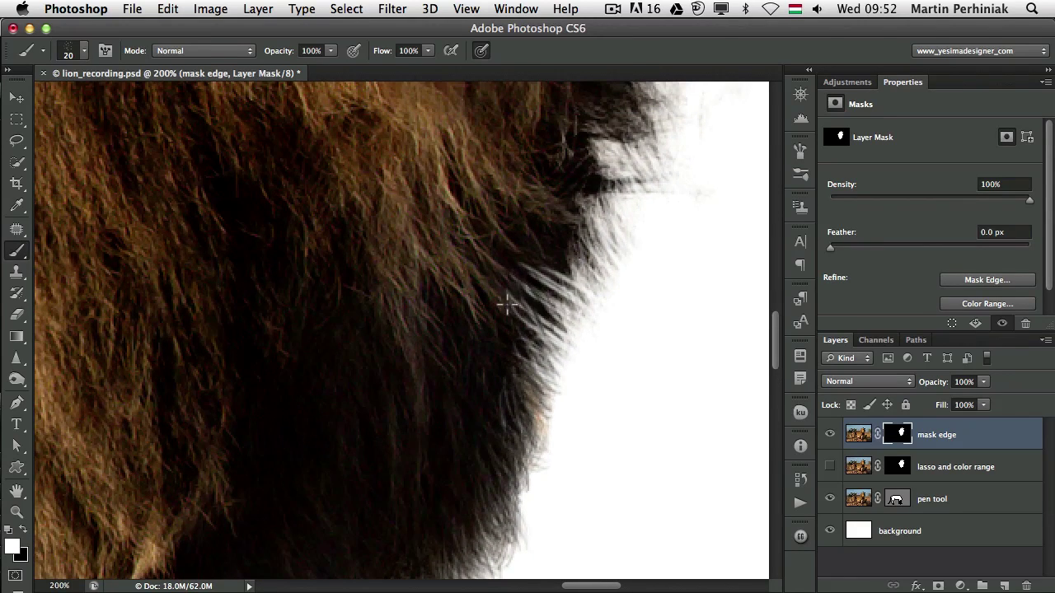
{"action": "mouse_move", "coordinate": [546, 324]}
{"action": "left_mouse_down"}
{"action": "mouse_move", "coordinate": [531, 272]}
{"action": "mouse_move", "coordinate": [532, 300]}
{"action": "mouse_move", "coordinate": [503, 279]}
{"action": "mouse_move", "coordinate": [549, 341]}
{"action": "mouse_move", "coordinate": [562, 334]}
{"action": "mouse_move", "coordinate": [566, 297]}
{"action": "mouse_move", "coordinate": [546, 272]}
{"action": "mouse_move", "coordinate": [534, 296]}
{"action": "mouse_move", "coordinate": [543, 278]}
{"action": "mouse_move", "coordinate": [585, 305]}
{"action": "mouse_move", "coordinate": [546, 318]}
{"action": "mouse_move", "coordinate": [583, 375]}
{"action": "mouse_move", "coordinate": [556, 384]}
{"action": "mouse_move", "coordinate": [550, 323]}
{"action": "mouse_move", "coordinate": [589, 373]}
{"action": "left_mouse_up"}
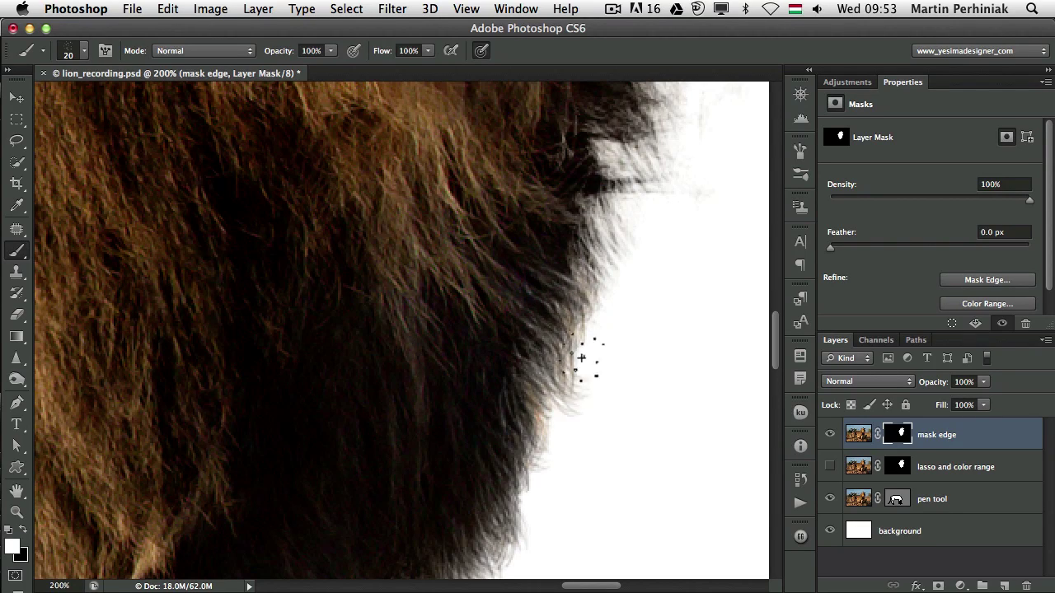
{"action": "mouse_move", "coordinate": [544, 335]}
{"action": "left_mouse_down"}
{"action": "mouse_move", "coordinate": [558, 290]}
{"action": "mouse_move", "coordinate": [530, 392]}
{"action": "mouse_move", "coordinate": [512, 374]}
{"action": "mouse_move", "coordinate": [541, 370]}
{"action": "mouse_move", "coordinate": [539, 301]}
{"action": "mouse_move", "coordinate": [586, 199]}
{"action": "mouse_move", "coordinate": [579, 182]}
{"action": "mouse_move", "coordinate": [552, 377]}
{"action": "left_mouse_up"}
Step: Erase the stray remnants outside the mane beside and below the chin on the mask, using a soft eraser of about 38 px
{"action": "left_click_drag", "start_coordinate": [659, 300], "coordinate": [500, 442]}
{"action": "key", "text": "e"}
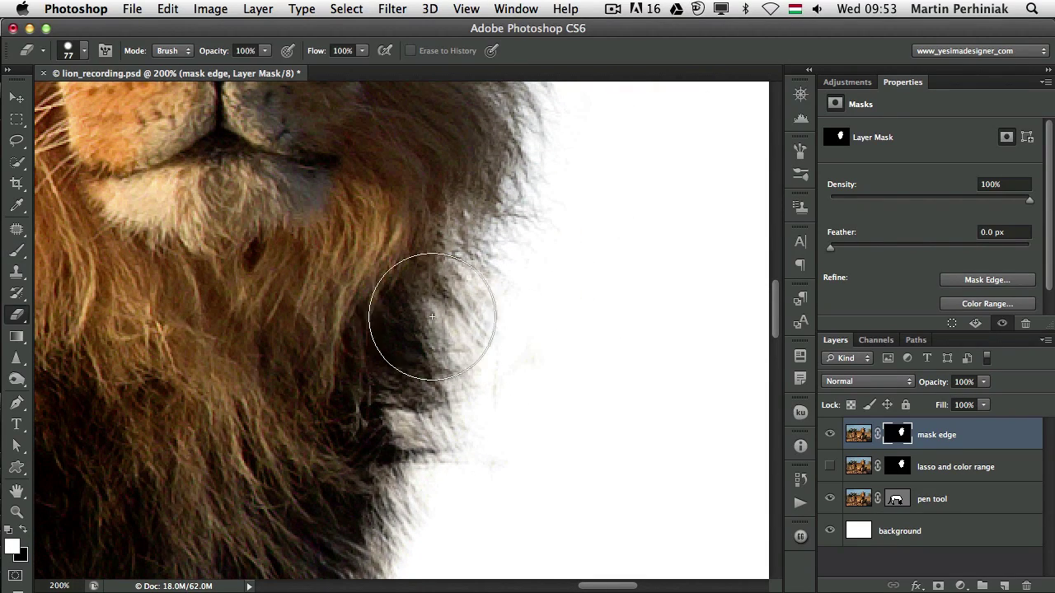
{"action": "mouse_move", "coordinate": [544, 401]}
{"action": "left_mouse_down"}
{"action": "mouse_move", "coordinate": [532, 414]}
{"action": "mouse_move", "coordinate": [502, 412]}
{"action": "mouse_move", "coordinate": [490, 492]}
{"action": "mouse_move", "coordinate": [460, 478]}
{"action": "mouse_move", "coordinate": [510, 392]}
{"action": "left_mouse_up"}
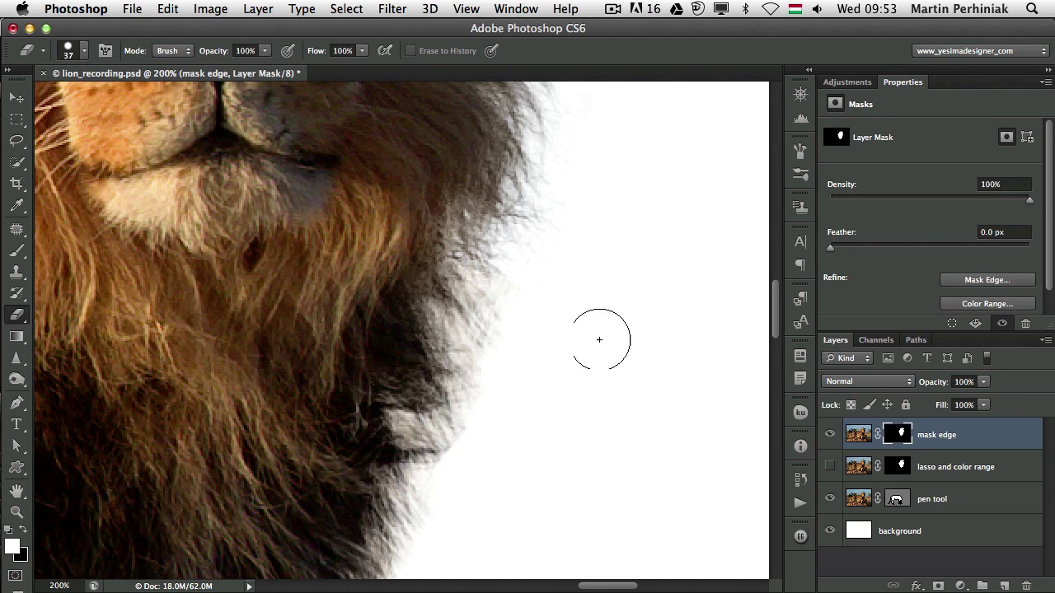
{"action": "mouse_move", "coordinate": [470, 440]}
{"action": "left_mouse_down"}
{"action": "mouse_move", "coordinate": [479, 467]}
{"action": "mouse_move", "coordinate": [447, 425]}
{"action": "left_mouse_up"}
{"action": "left_click_drag", "start_coordinate": [504, 463], "coordinate": [507, 464]}
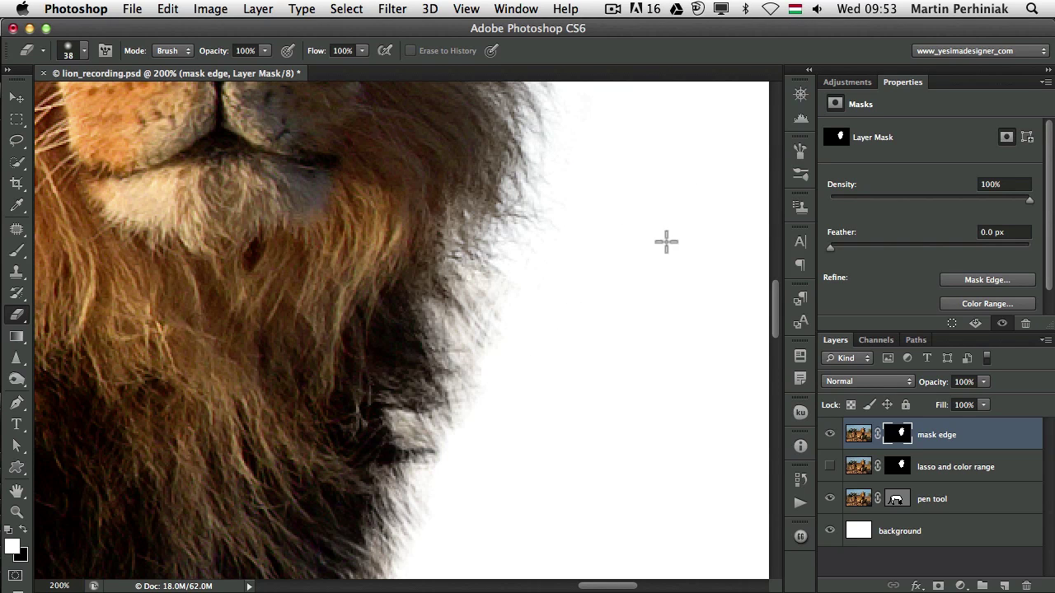
Step: Check the whole mane zoomed out and invert the background layer to black
{"action": "key", "text": "super+minus"}
{"action": "key", "text": "super+minus"}
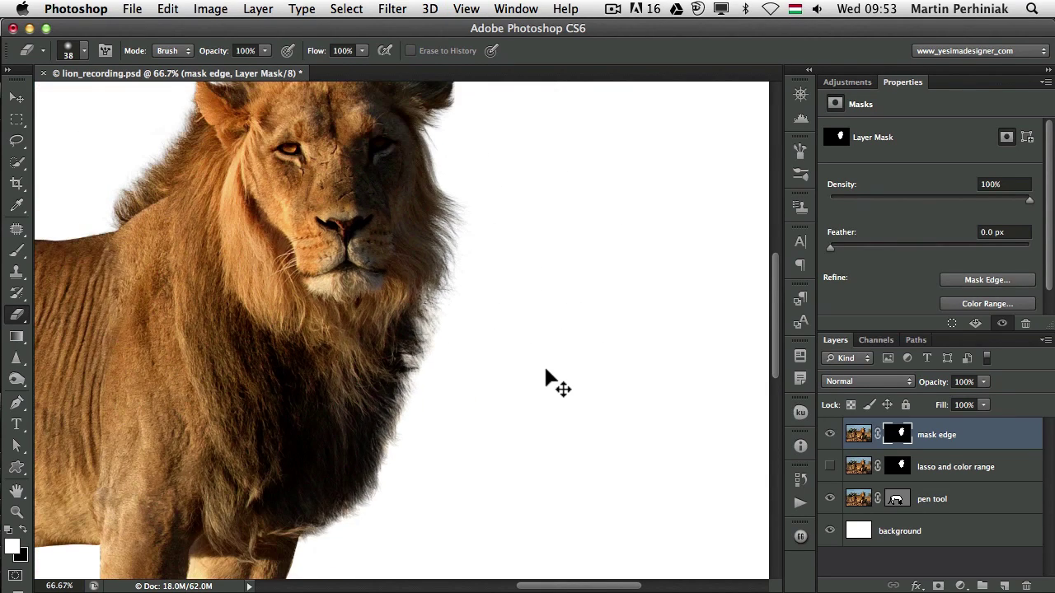
{"action": "left_click_drag", "start_coordinate": [464, 400], "coordinate": [568, 385]}
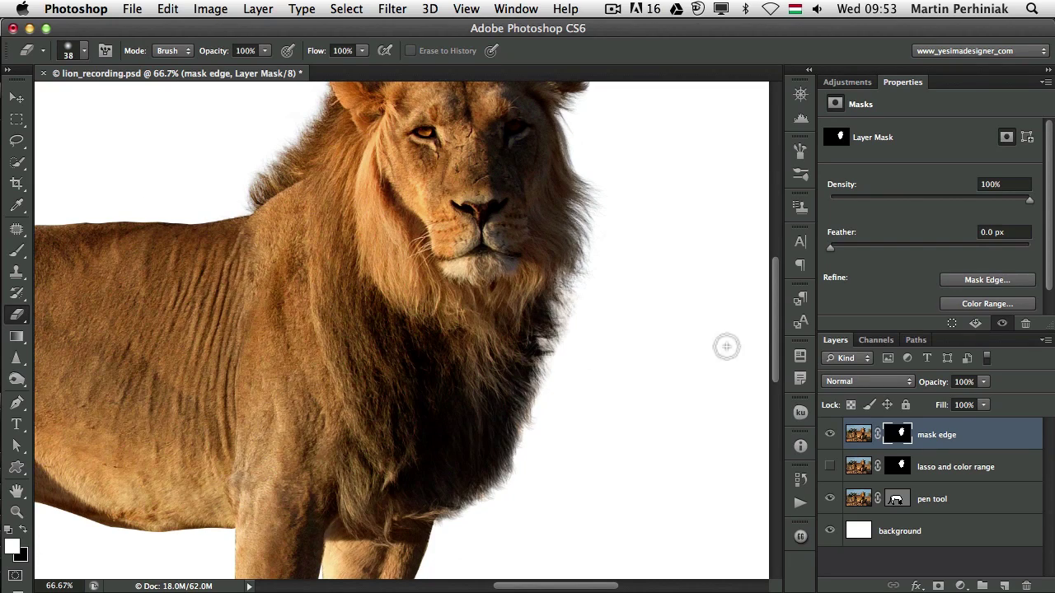
{"action": "left_click", "coordinate": [857, 527]}
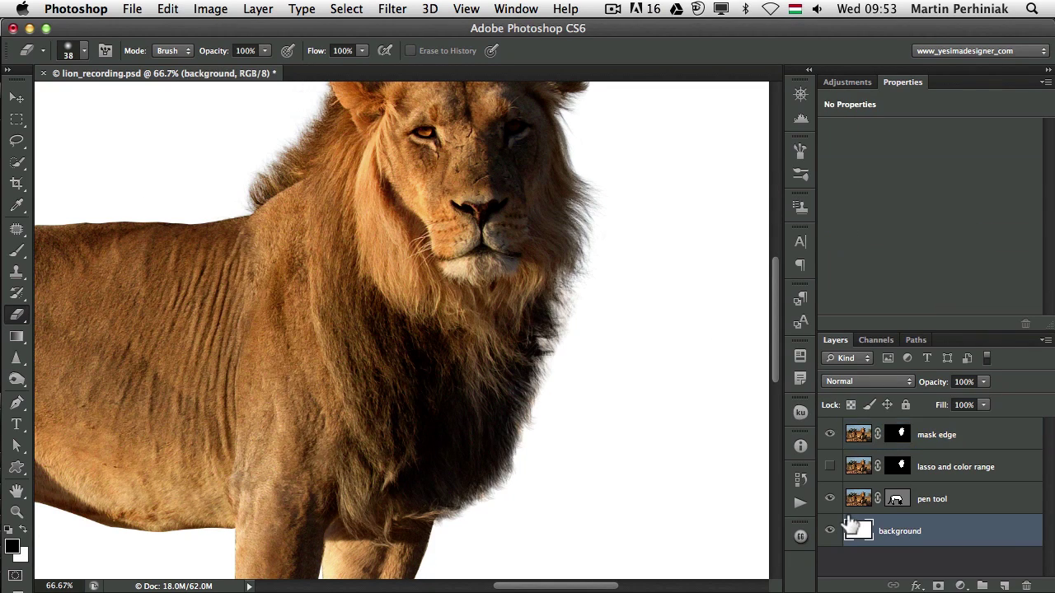
{"action": "key", "text": "super+i"}
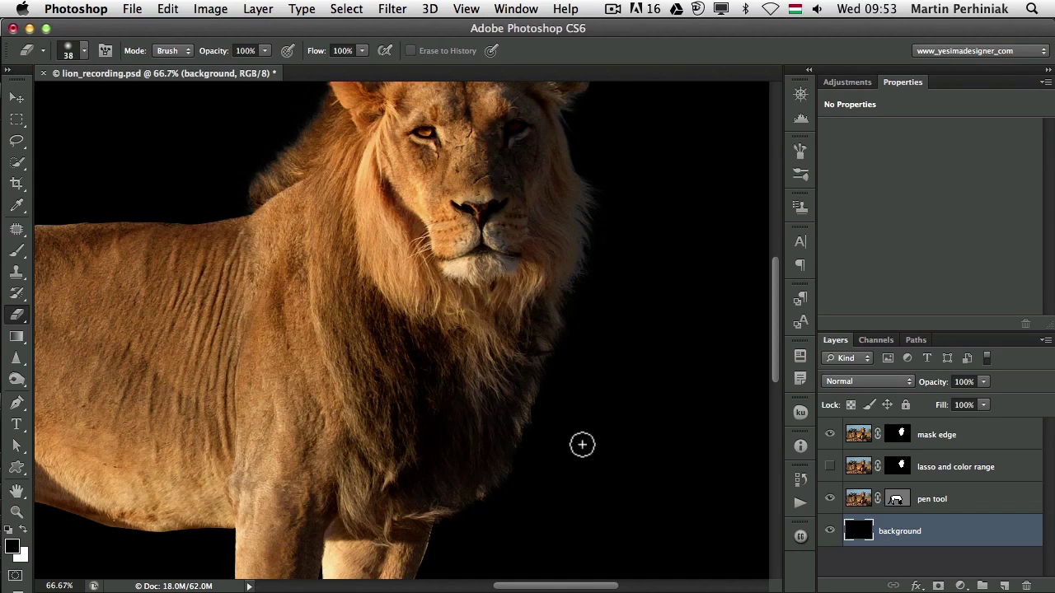
Step: Tighten the pen tool layer's vector mask by moving two anchor points inward along the front leg's outer edge below the mane
{"action": "left_click_drag", "start_coordinate": [522, 495], "coordinate": [539, 337]}
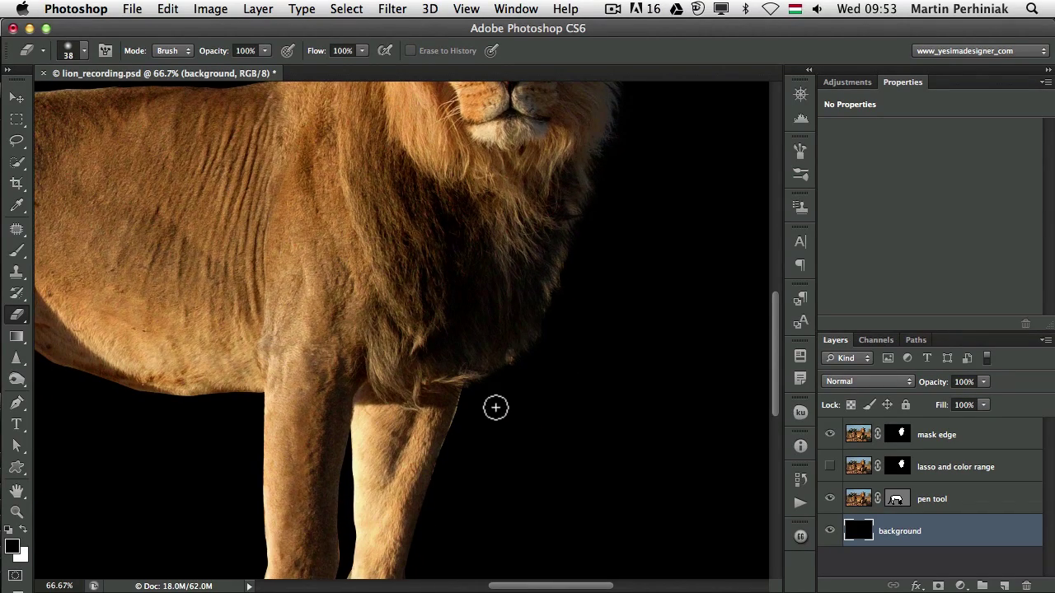
{"action": "key", "text": "z"}
{"action": "mouse_move", "coordinate": [494, 440]}
{"action": "left_mouse_down"}
{"action": "mouse_move", "coordinate": [555, 410]}
{"action": "mouse_move", "coordinate": [464, 380]}
{"action": "left_mouse_up"}
{"action": "key", "text": "e"}
{"action": "scroll", "coordinate": [464, 380], "scroll_direction": "down", "scroll_amount": 3}
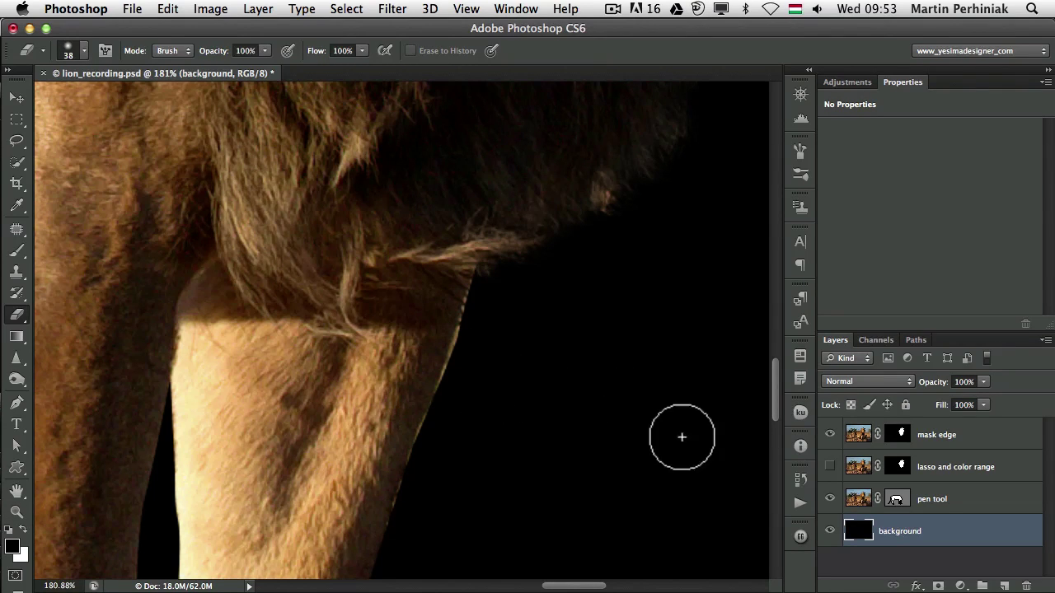
{"action": "left_click", "coordinate": [894, 501]}
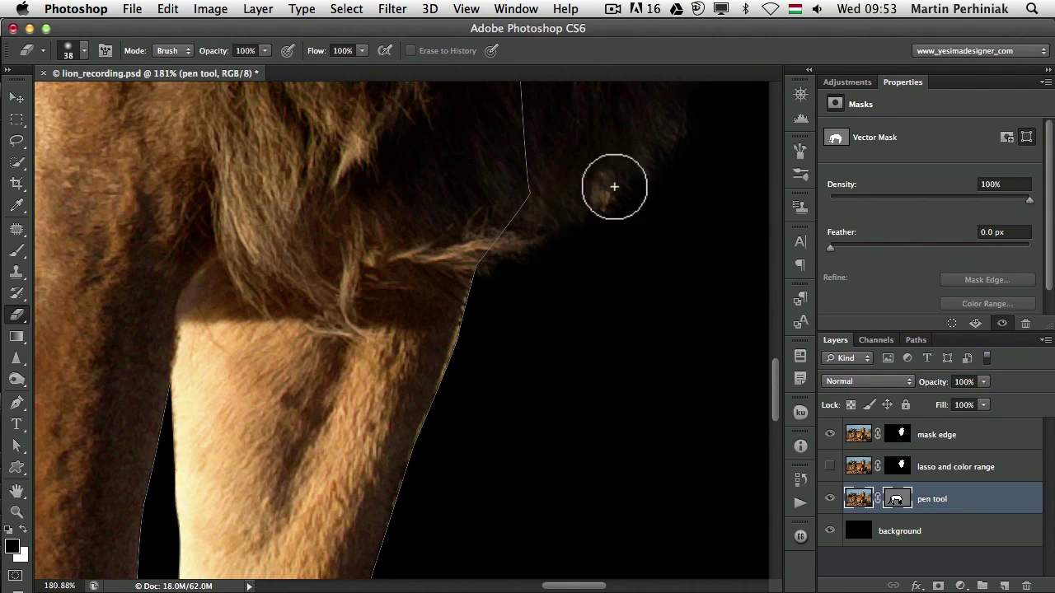
{"action": "key", "text": "a"}
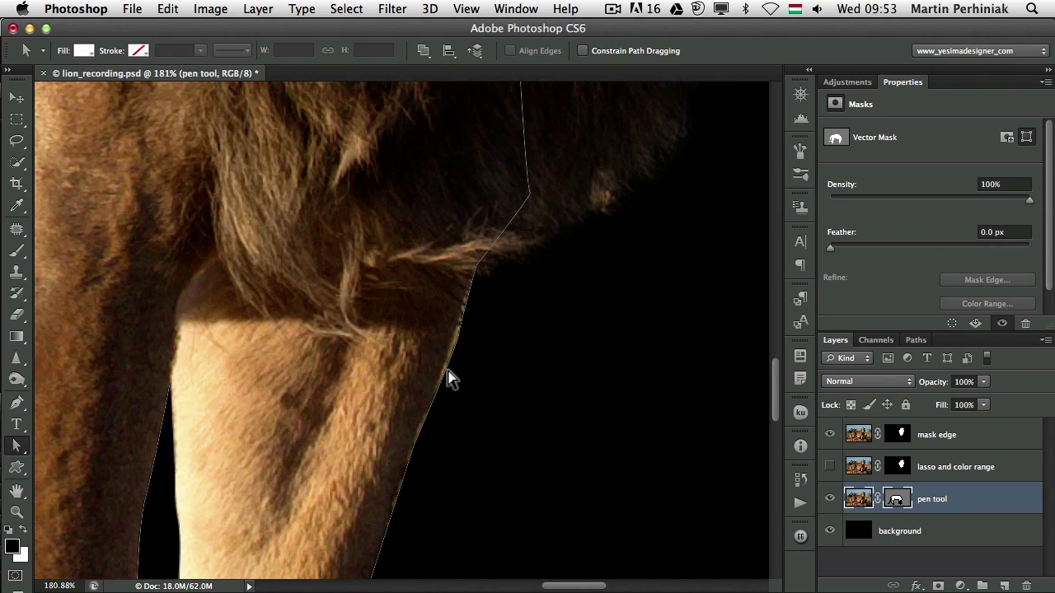
{"action": "left_click_drag", "start_coordinate": [458, 332], "coordinate": [453, 334]}
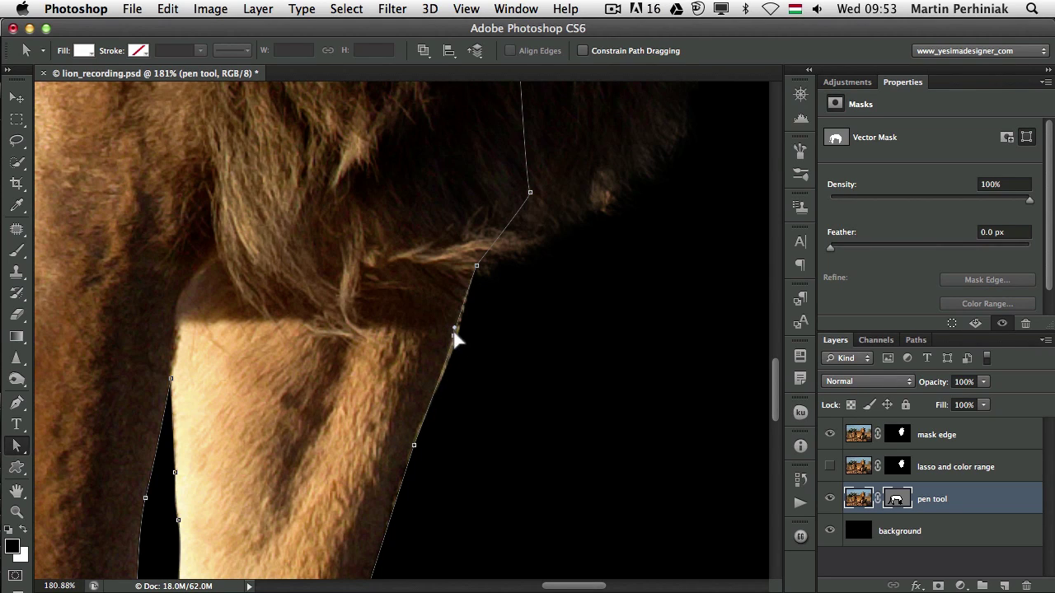
{"action": "left_click", "coordinate": [411, 446]}
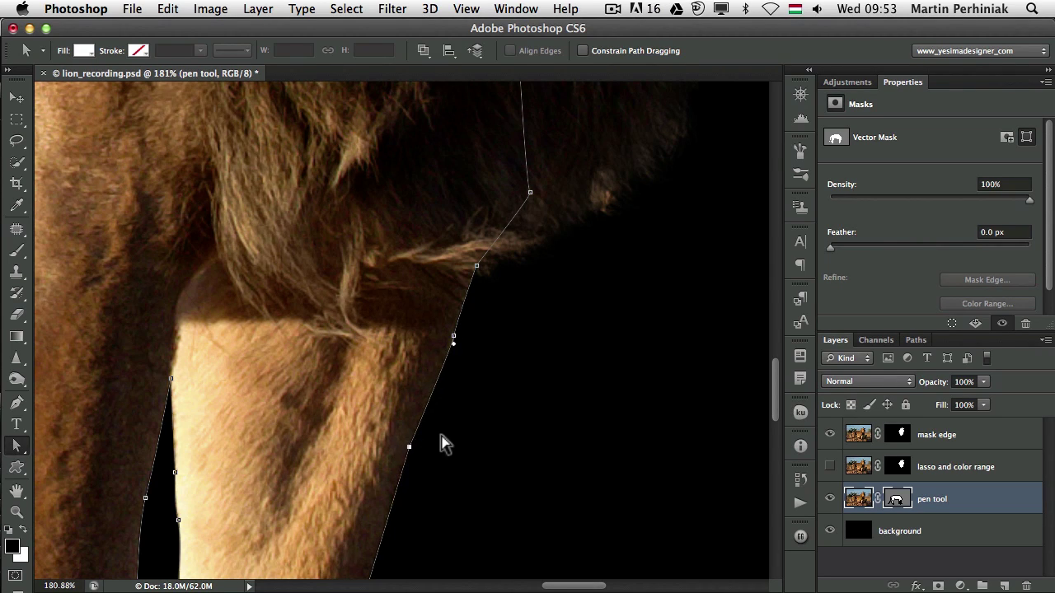
{"action": "left_click", "coordinate": [944, 470]}
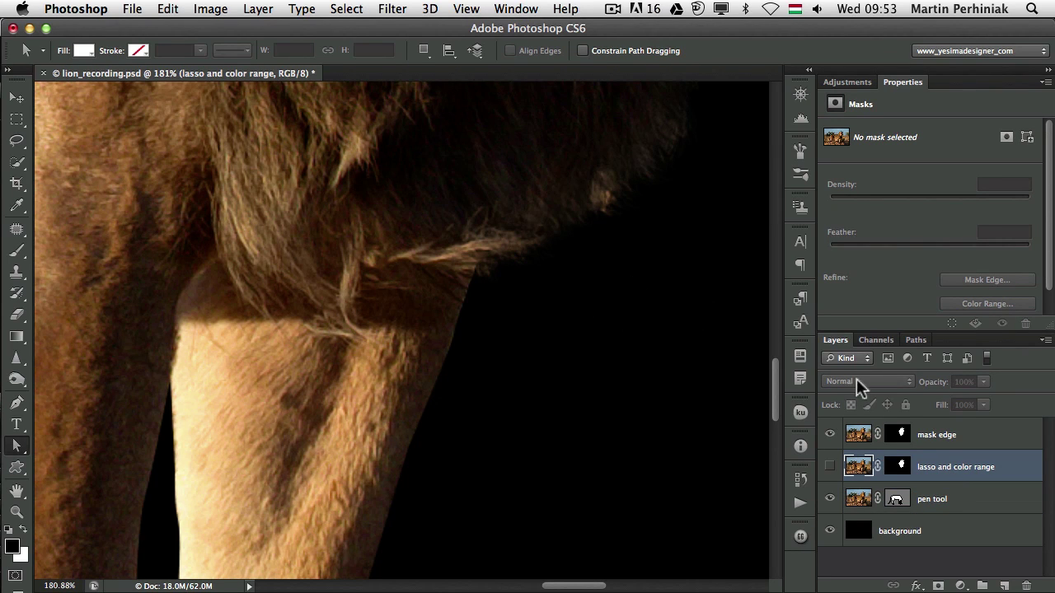
Step: Inspect the whole lion cutout, and examine the mask edge layer's mask on its own along the lower mane's furry edge
{"action": "key", "text": "super+minus"}
{"action": "key", "text": "super+minus"}
{"action": "key", "text": "super+minus"}
{"action": "key", "text": "super+minus"}
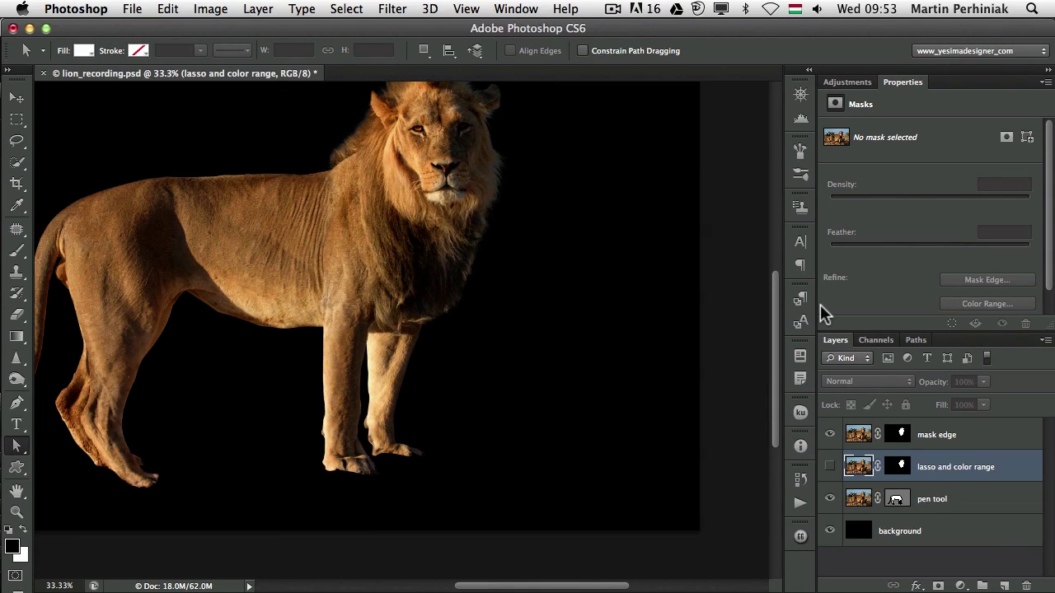
{"action": "left_click_drag", "start_coordinate": [421, 315], "coordinate": [567, 394]}
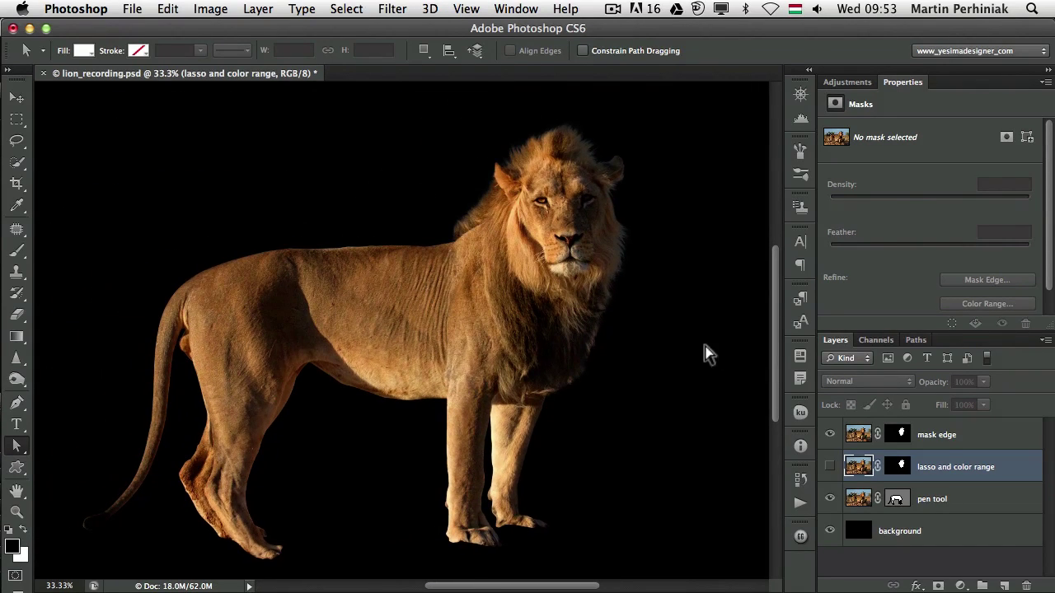
{"action": "left_click", "coordinate": [938, 437]}
{"action": "left_click", "coordinate": [902, 437], "text": "alt"}
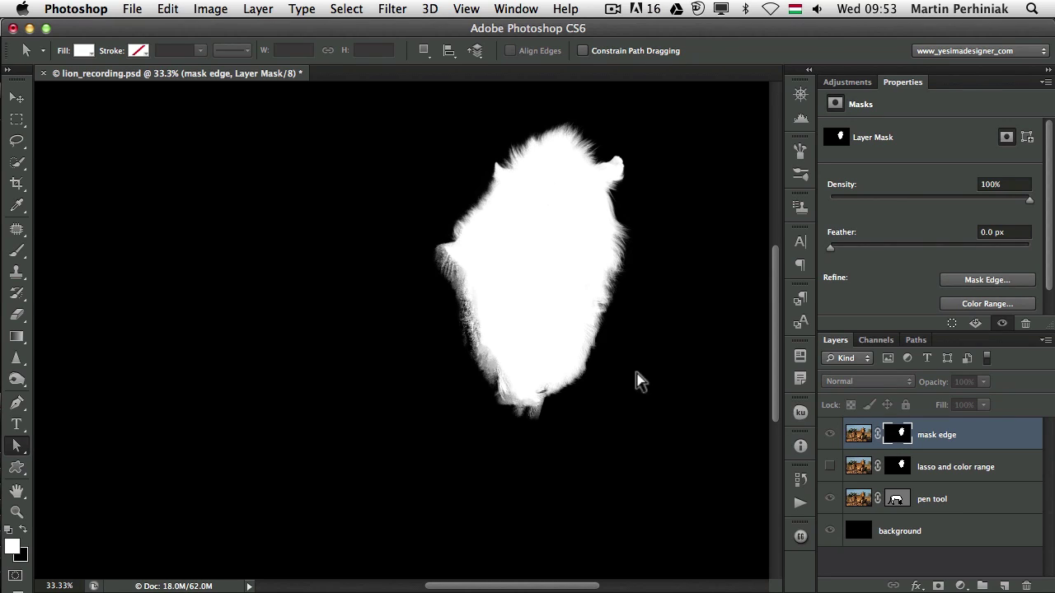
{"action": "key", "text": "z"}
{"action": "left_click_drag", "start_coordinate": [569, 381], "coordinate": [667, 384]}
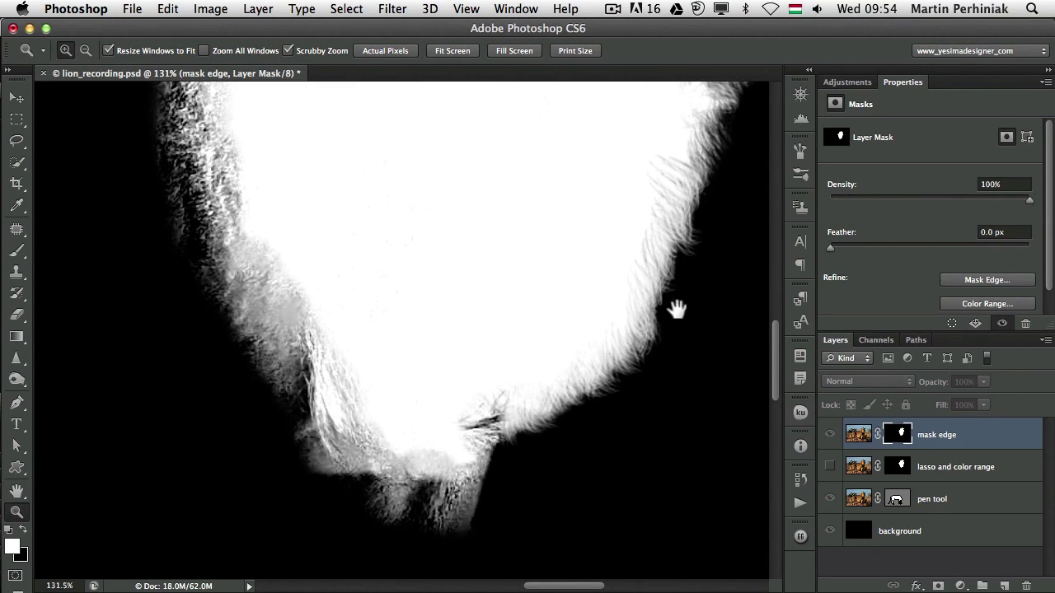
{"action": "left_click_drag", "start_coordinate": [674, 321], "coordinate": [632, 415]}
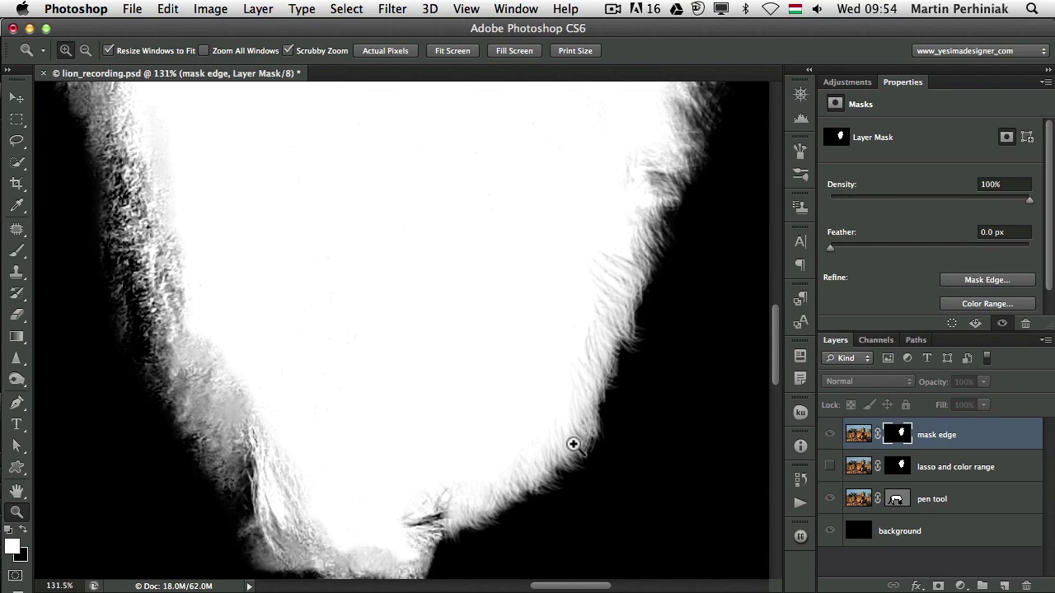
{"action": "left_click_drag", "start_coordinate": [651, 206], "coordinate": [659, 365]}
{"action": "left_click_drag", "start_coordinate": [588, 466], "coordinate": [678, 181]}
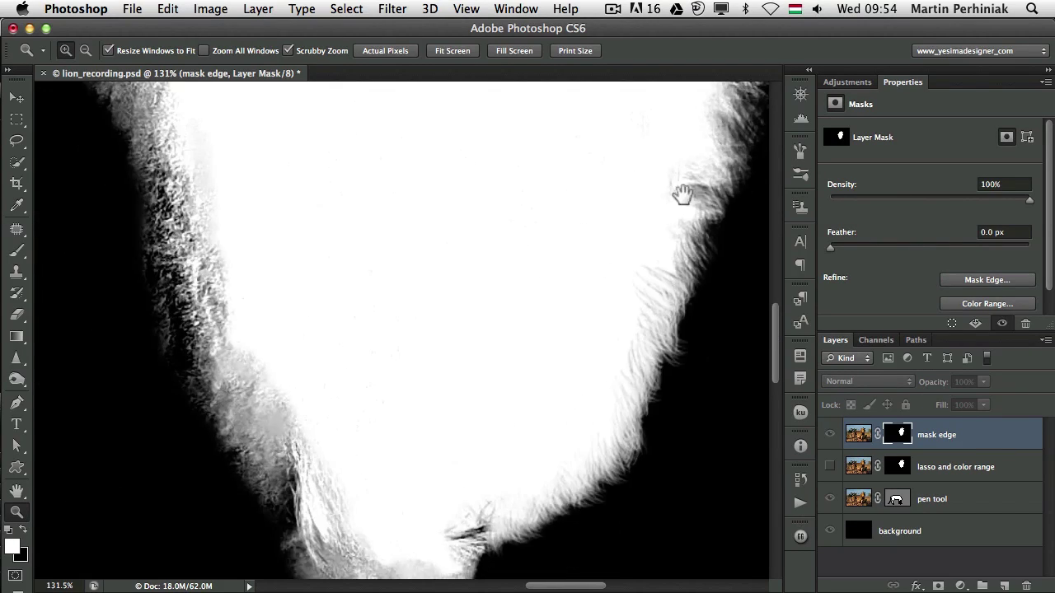
{"action": "left_click", "coordinate": [898, 436], "text": "alt"}
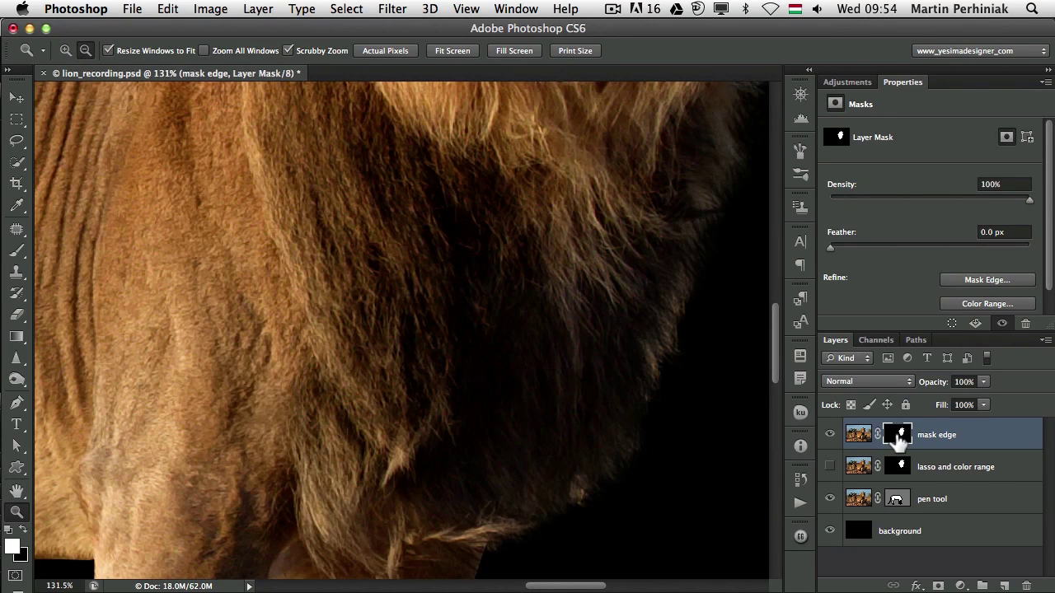
{"action": "left_click", "coordinate": [898, 436], "text": "alt"}
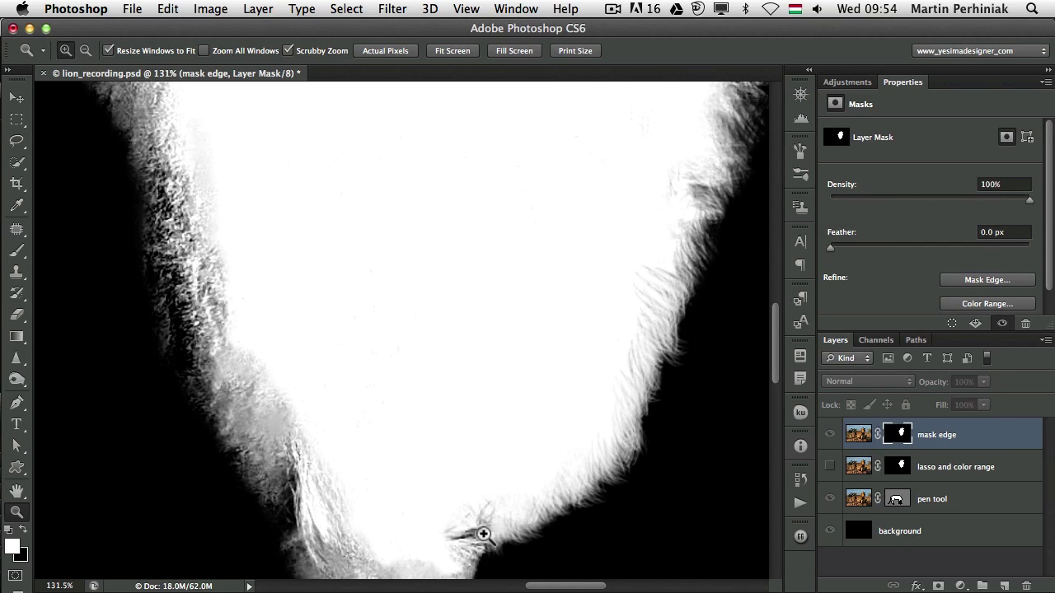
Step: Rename the mask edge layer as "mask edge and custom brush"
{"action": "left_click", "coordinate": [705, 420], "text": "alt"}
{"action": "left_click", "coordinate": [858, 434]}
{"action": "double_click", "coordinate": [919, 437]}
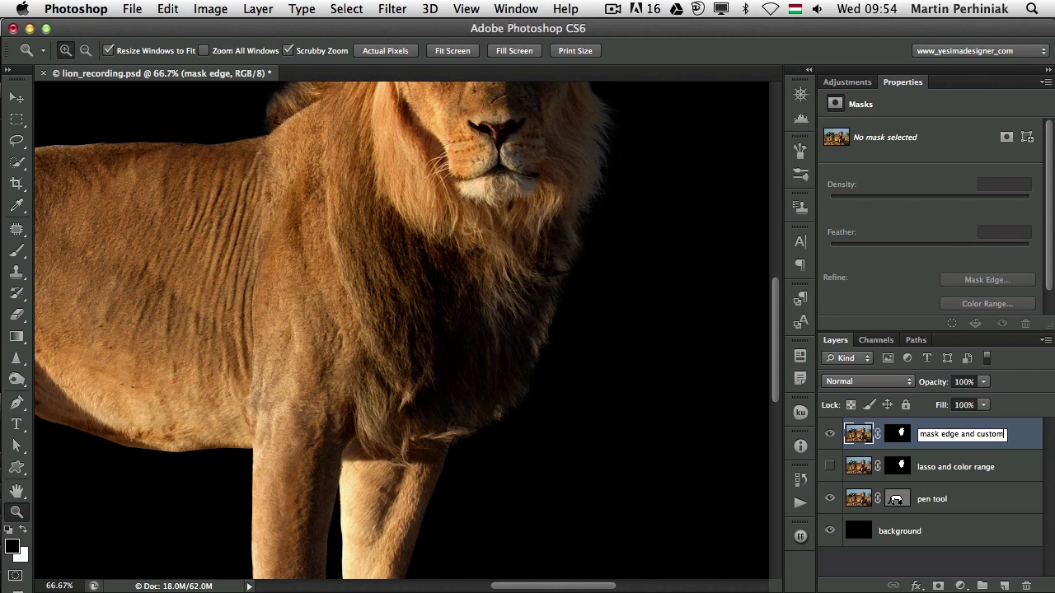
{"action": "key", "text": "Return"}
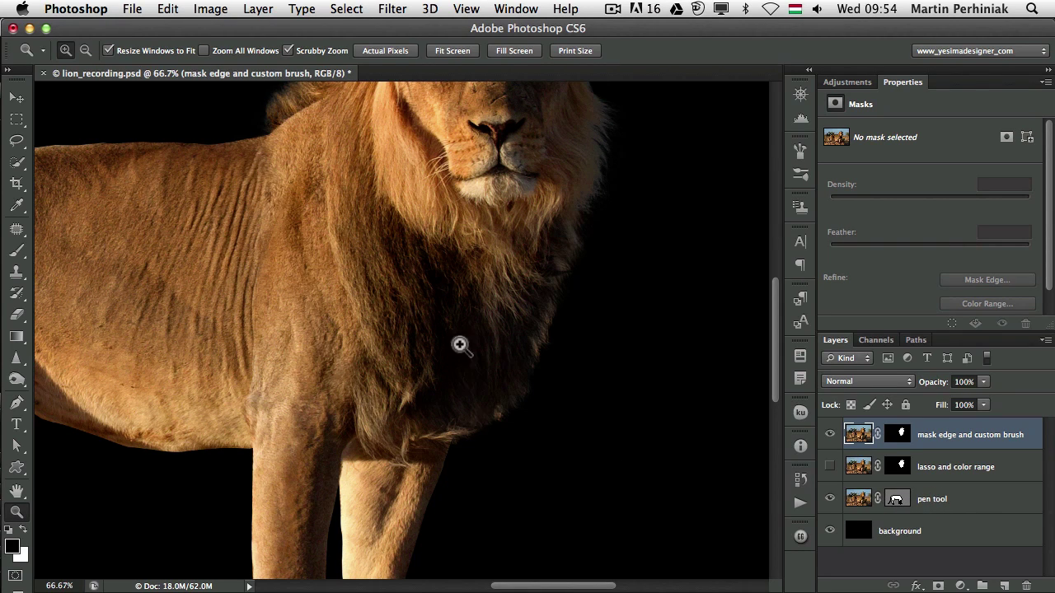
Step: Temporarily hide the pen tool layer to view the masked mane alone, and show it again to check the complete lion
{"action": "left_click_drag", "start_coordinate": [437, 221], "coordinate": [497, 415]}
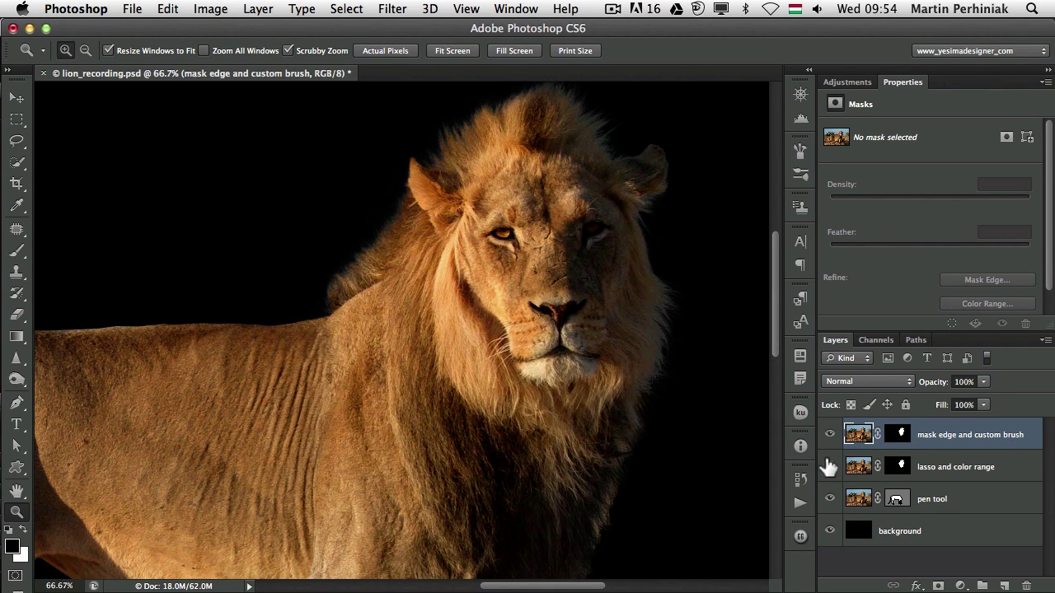
{"action": "key", "text": "super+minus"}
{"action": "key", "text": "super+minus"}
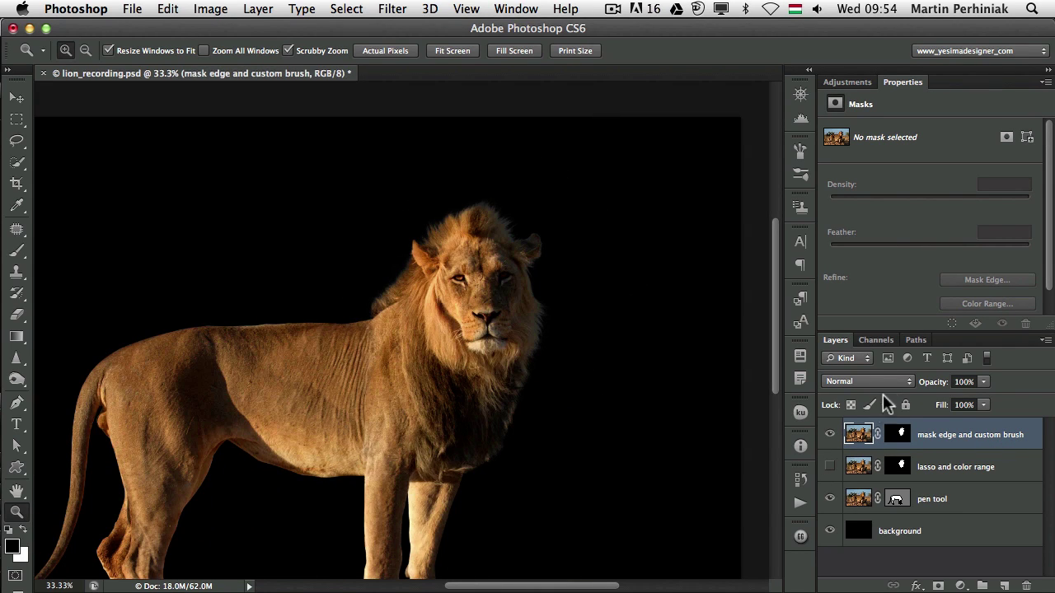
{"action": "left_click", "coordinate": [830, 498]}
{"action": "left_click_drag", "start_coordinate": [515, 449], "coordinate": [662, 364]}
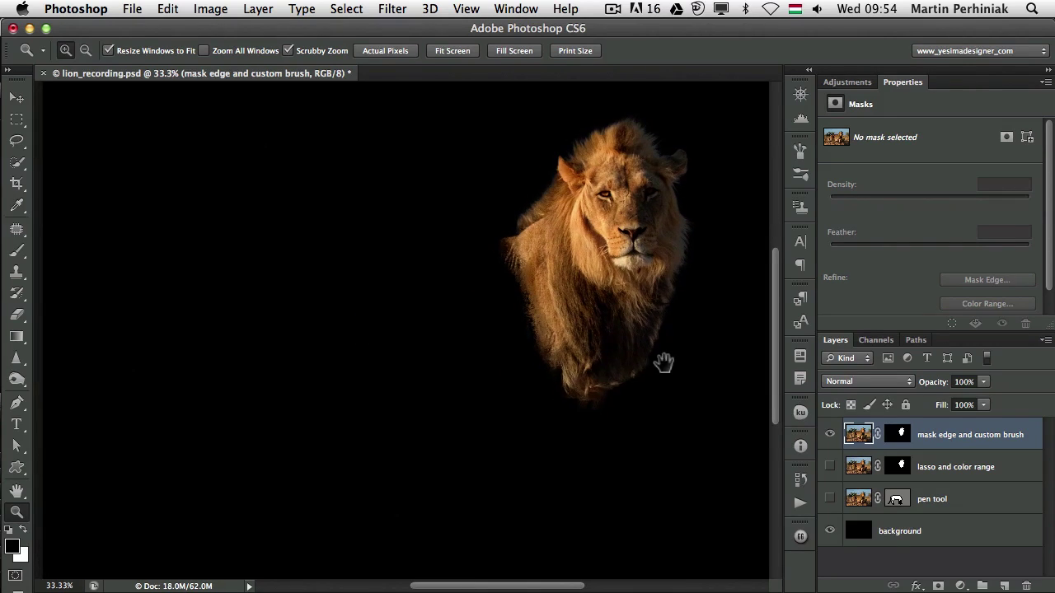
{"action": "left_click", "coordinate": [830, 499]}
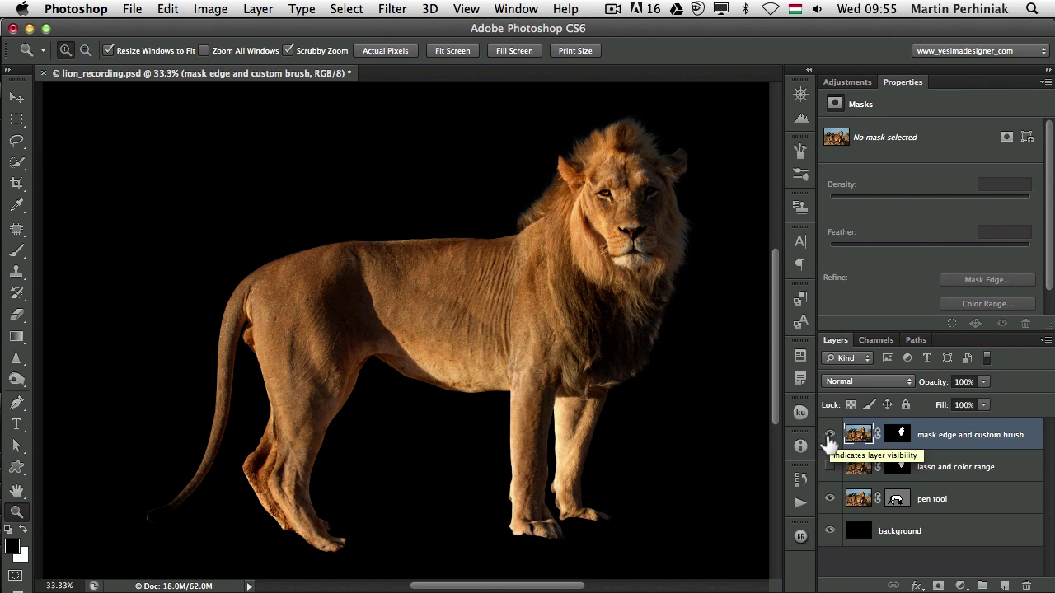
{"action": "key", "text": "super+minus"}
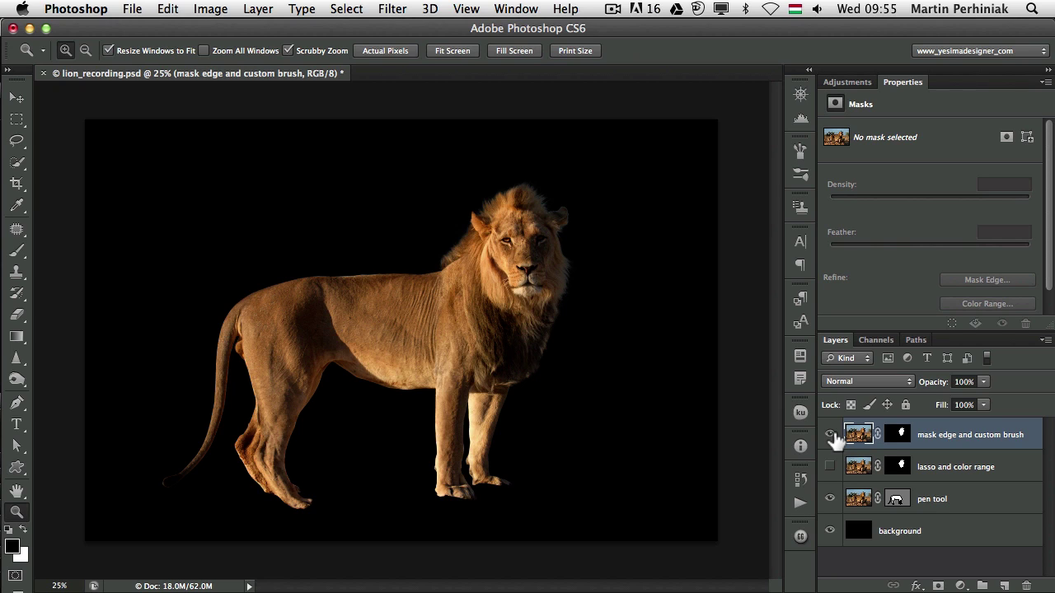
Step: Switch to Adobe Bridge and view final.psd in a full-screen preview
{"action": "key", "text": "super+Tab"}
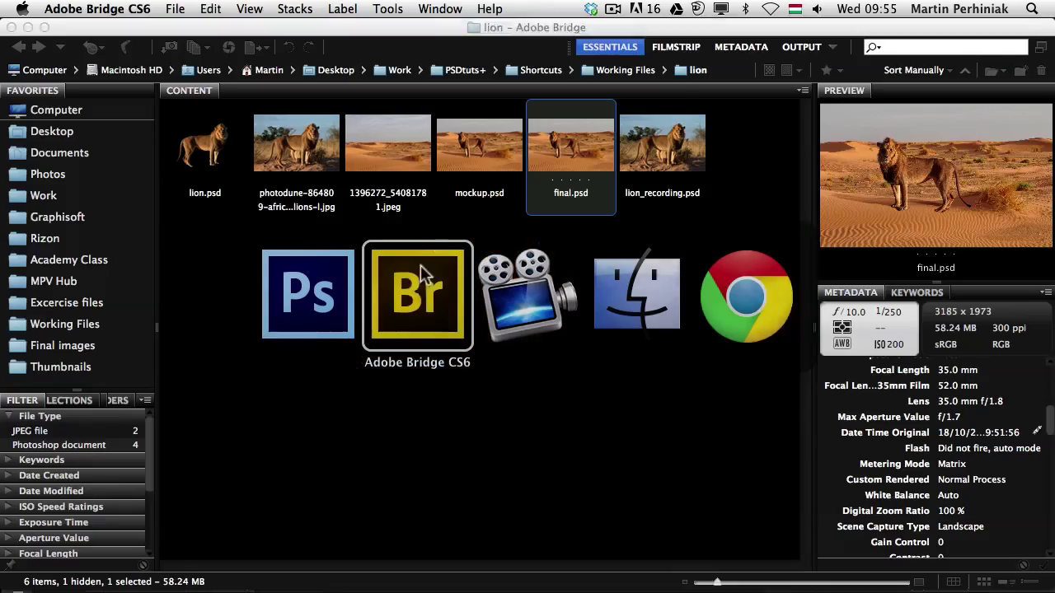
{"action": "key", "text": "space"}
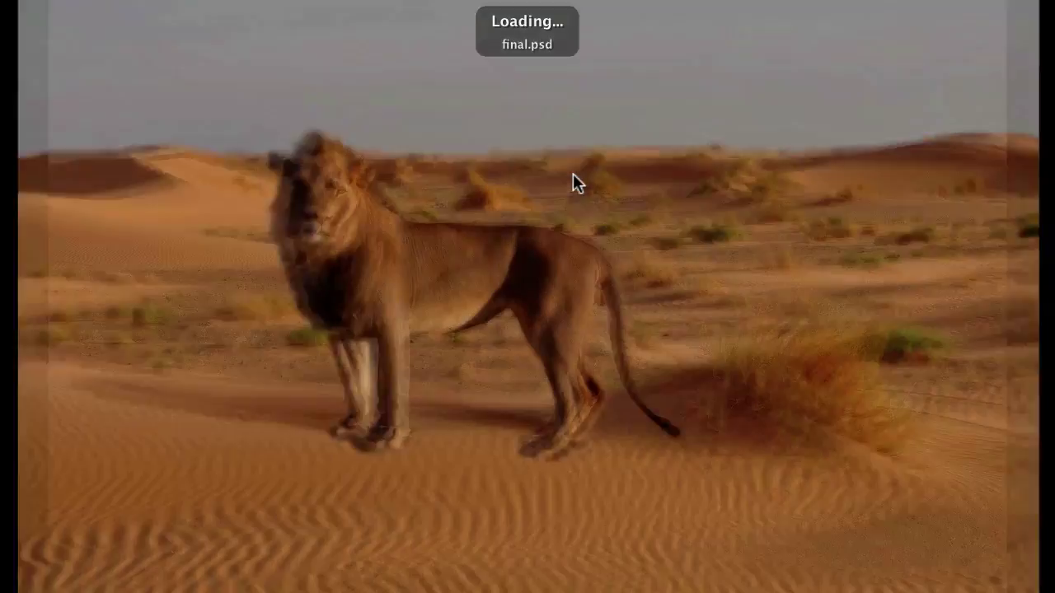